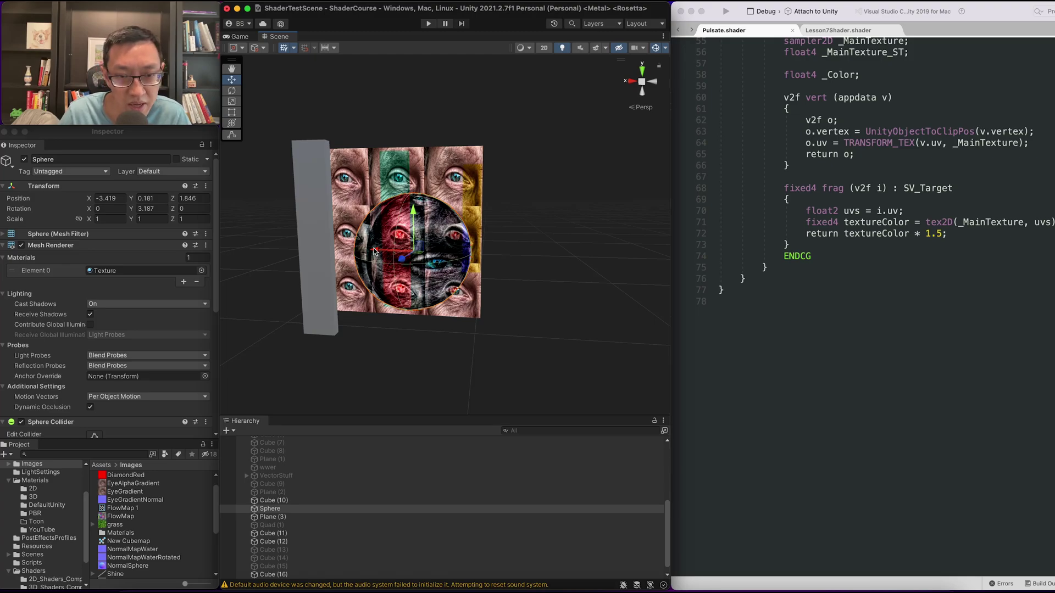
Slide the sphere to the right of the bee-textured plane
left_click_drag(374, 251, 428, 289)
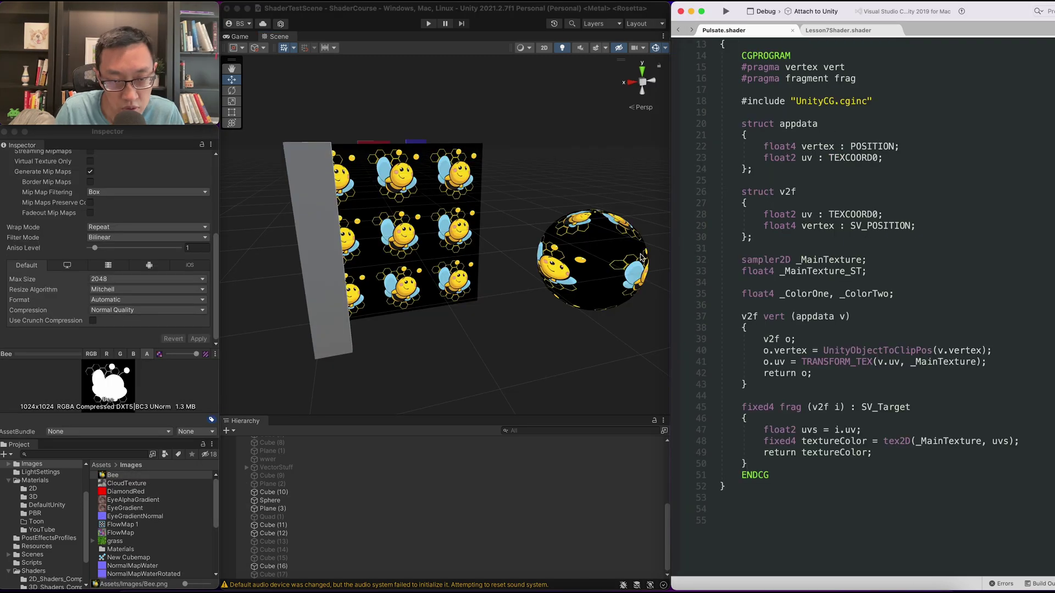
Select the Bee texture and view its alpha channel in the preview
left_click(631, 262)
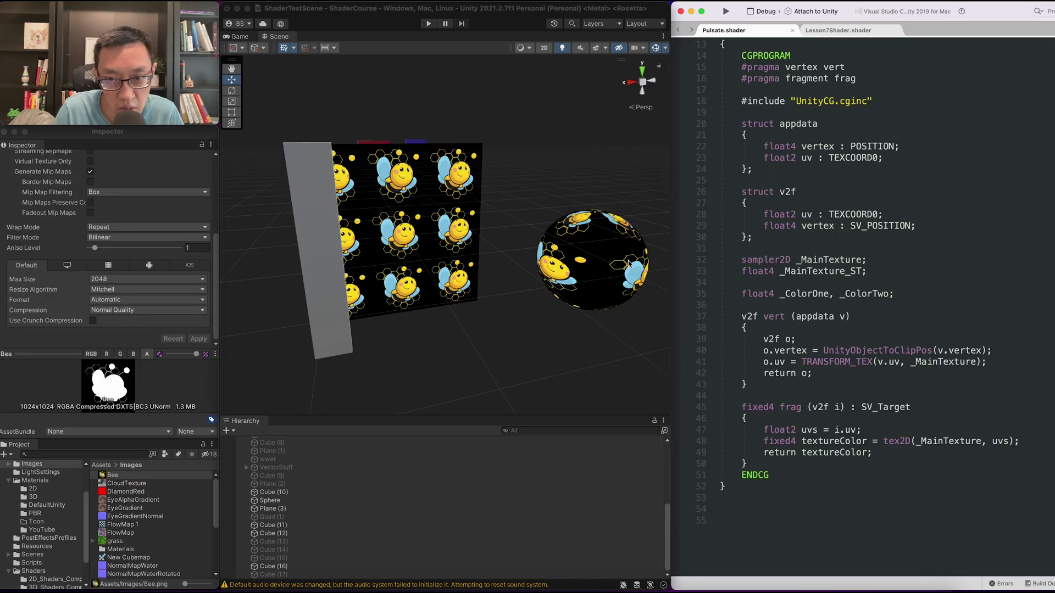
left_click(445, 246)
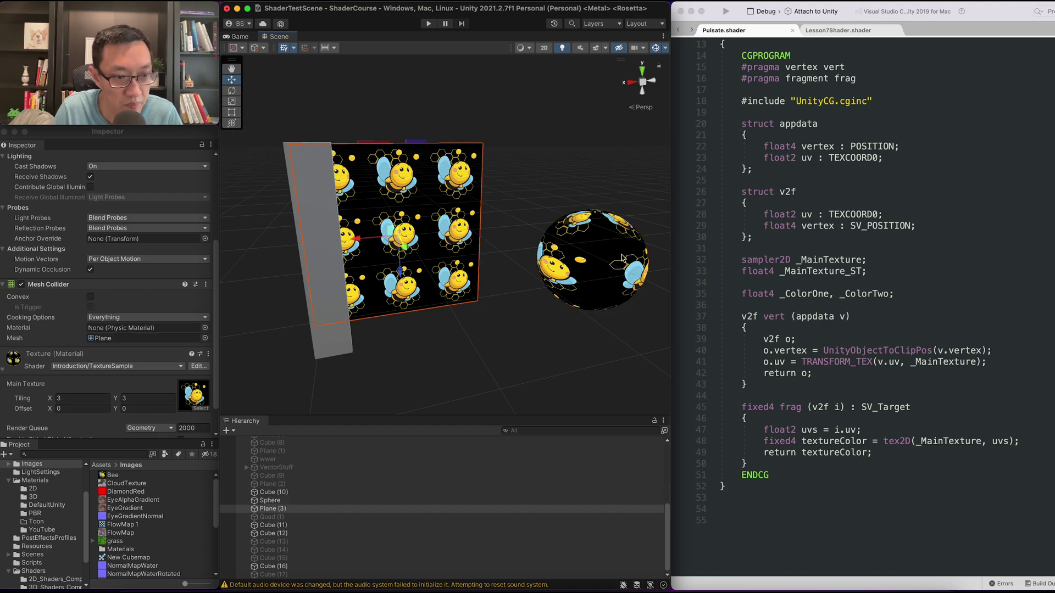
left_click(188, 398)
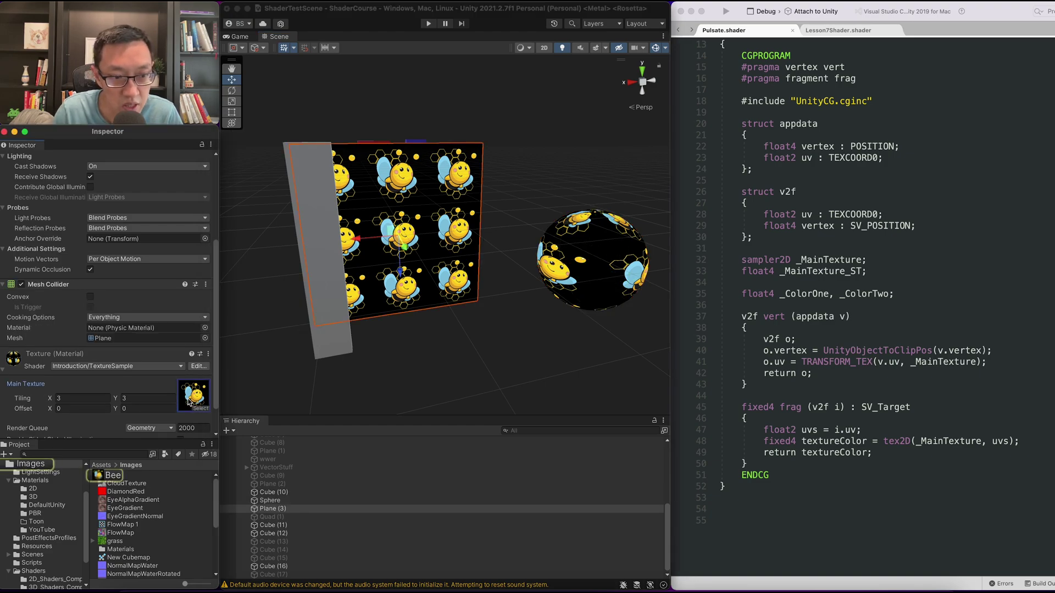
double_click(190, 402)
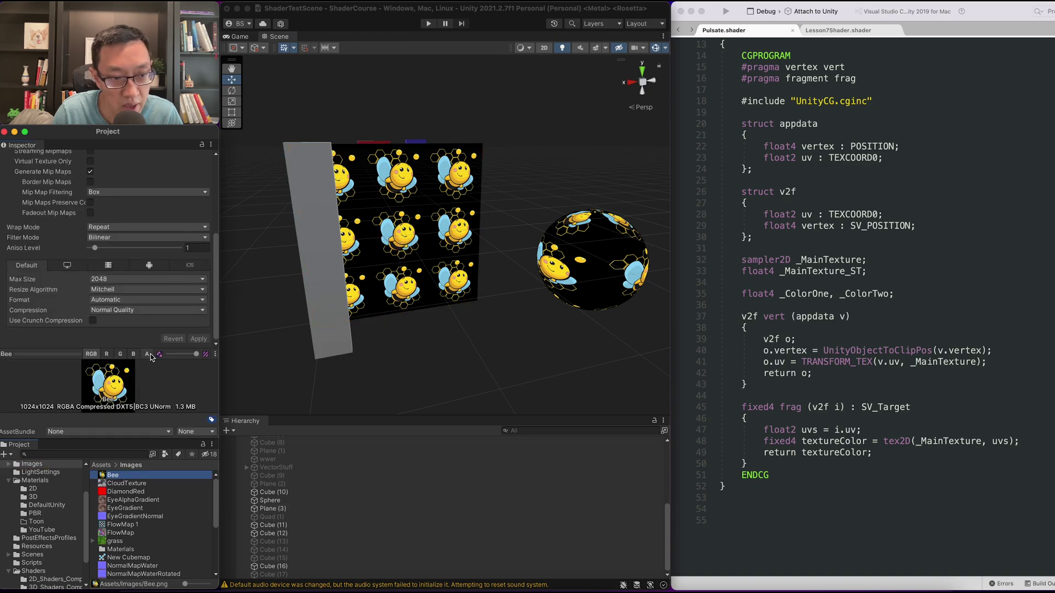
left_click(148, 355)
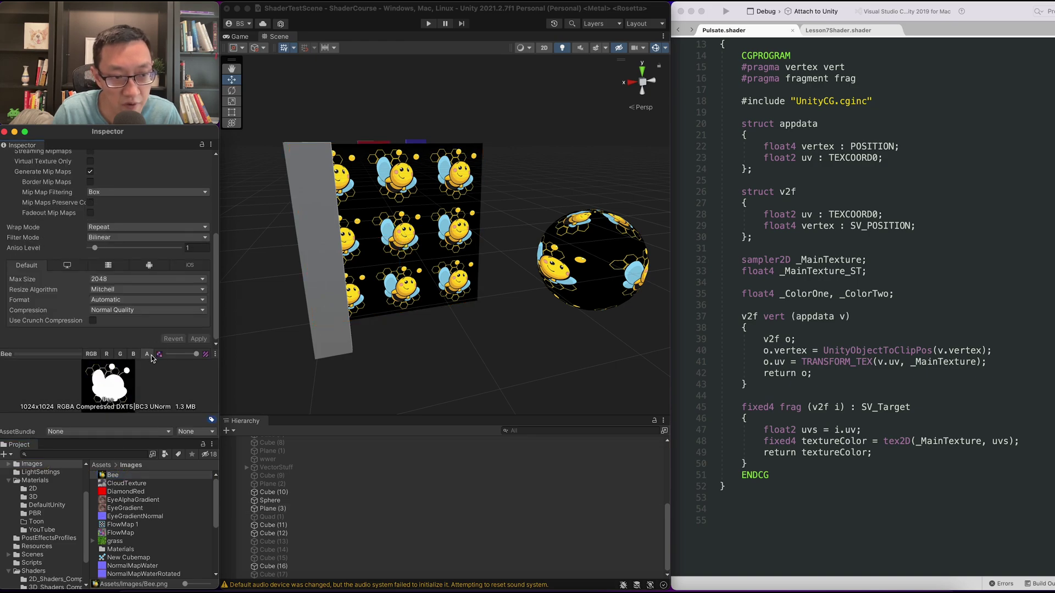
Orbit the Scene view around the sphere and plane, then clear the selection
left_click(432, 219)
left_click_drag(540, 165, 339, 206, "alt")
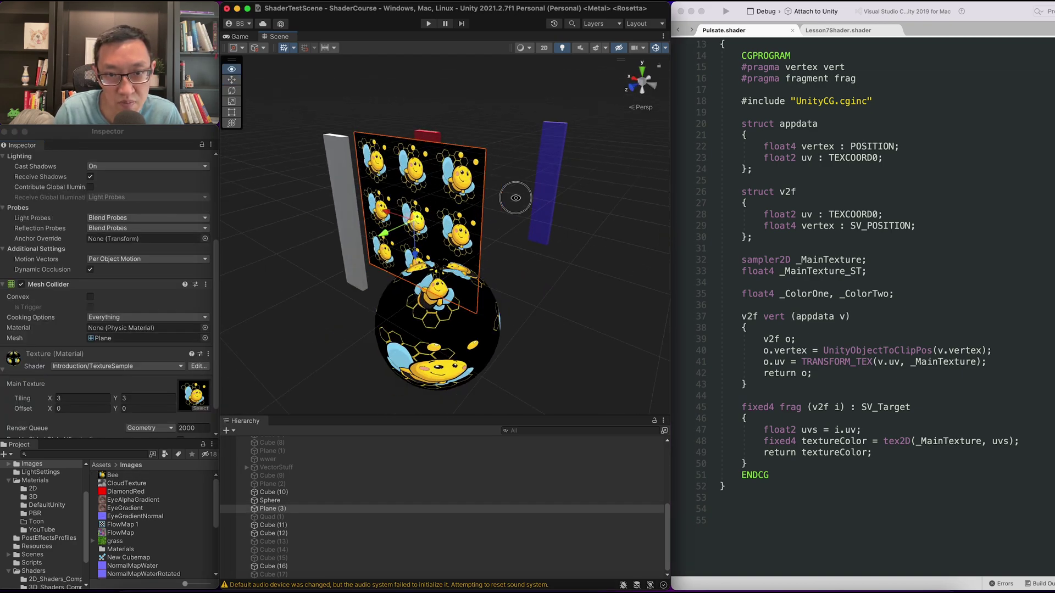
left_click_drag(419, 211, 591, 193, "alt")
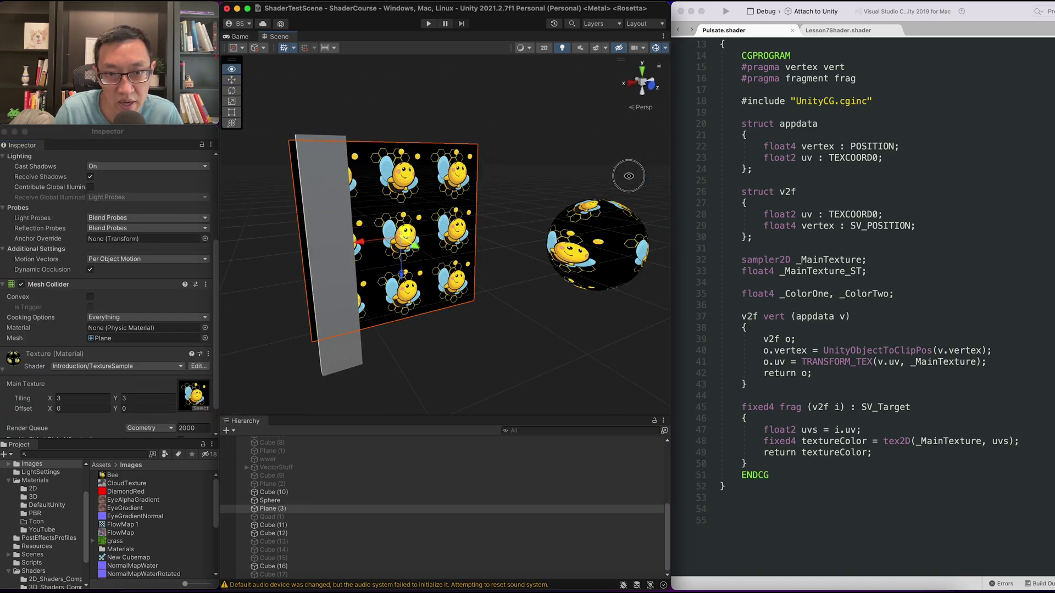
left_click(589, 192)
scroll(843, 202, "up", 4)
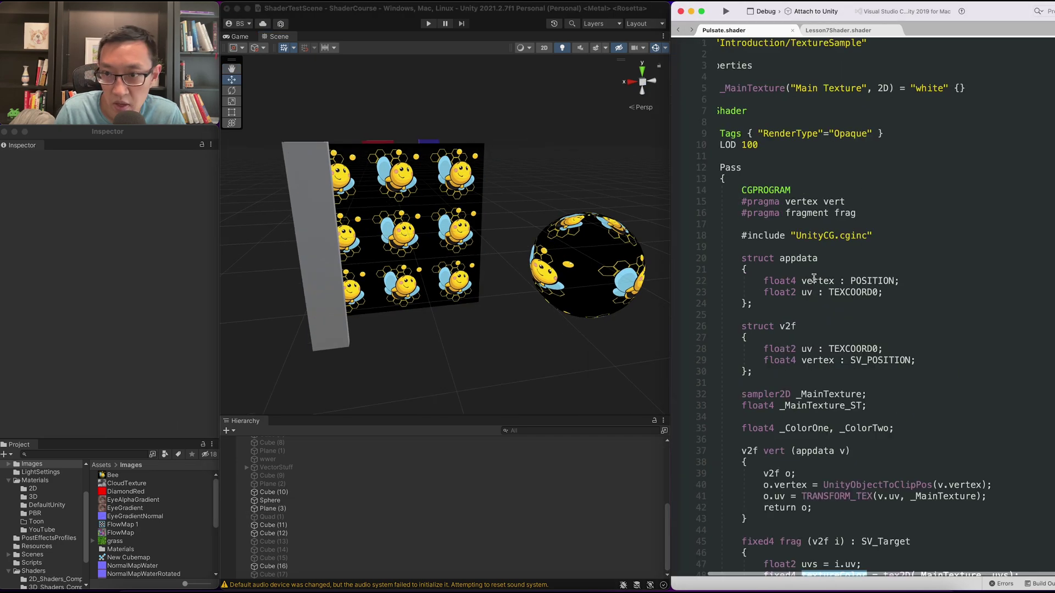
Add 'Blend SrcAlpha OneMinusSrcAlpha' below LOD 100 and save the shader
left_click(789, 158)
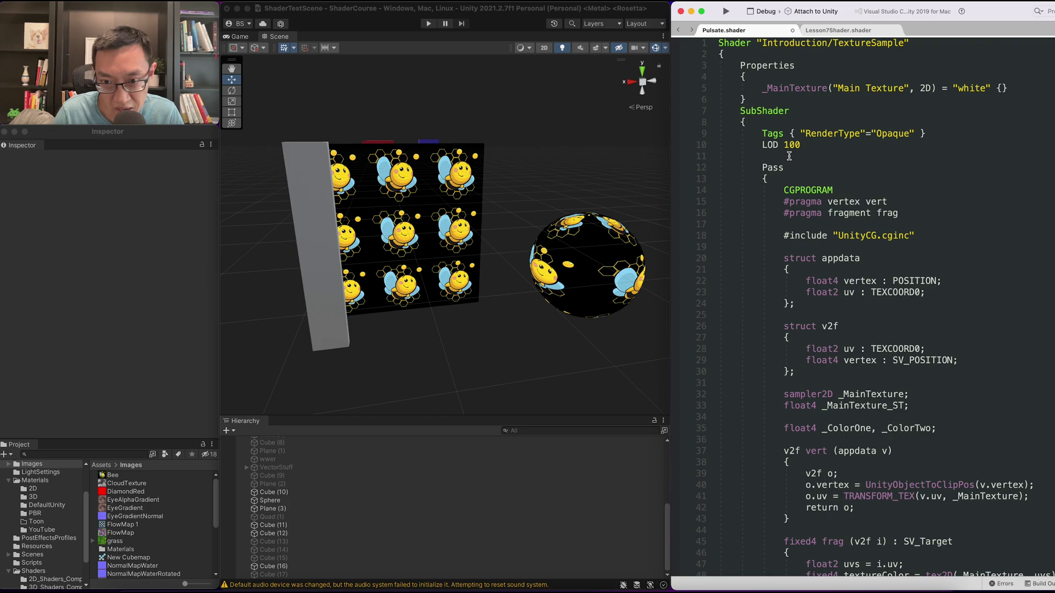
type("b")
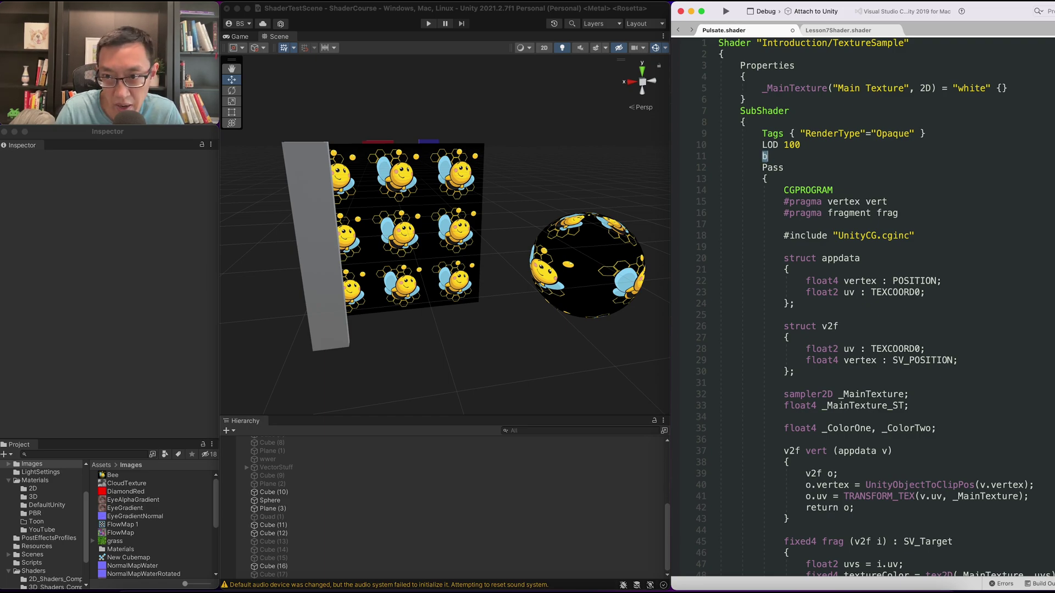
type("lend Src")
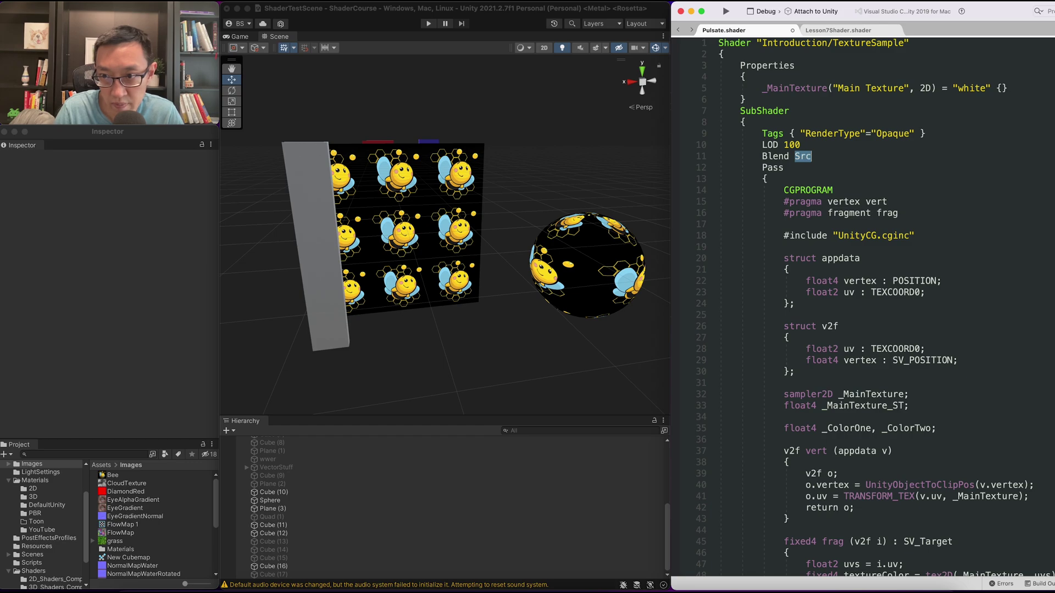
type("Alpha OneM")
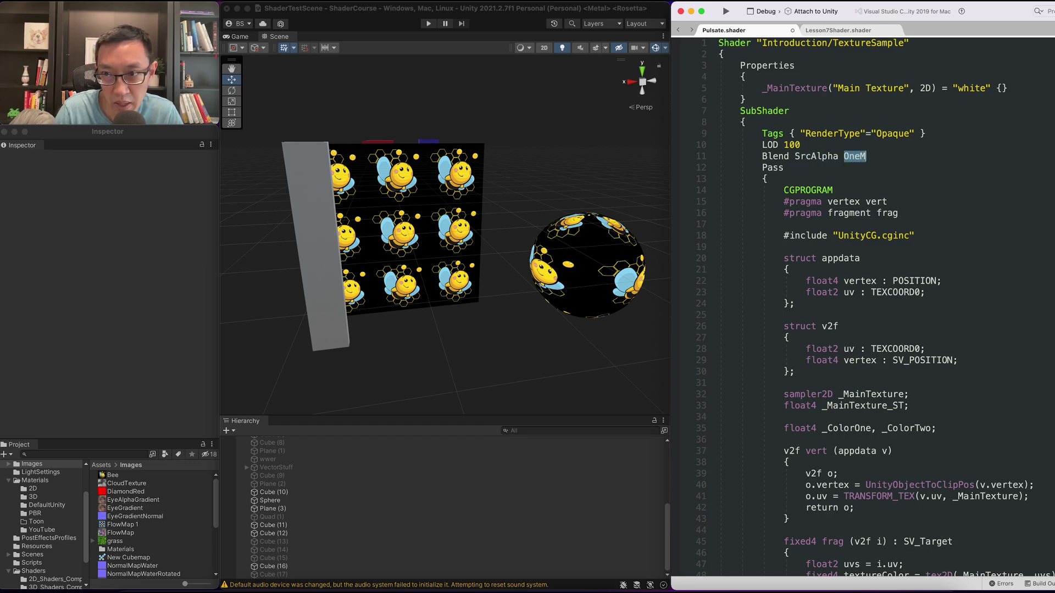
type("inusS")
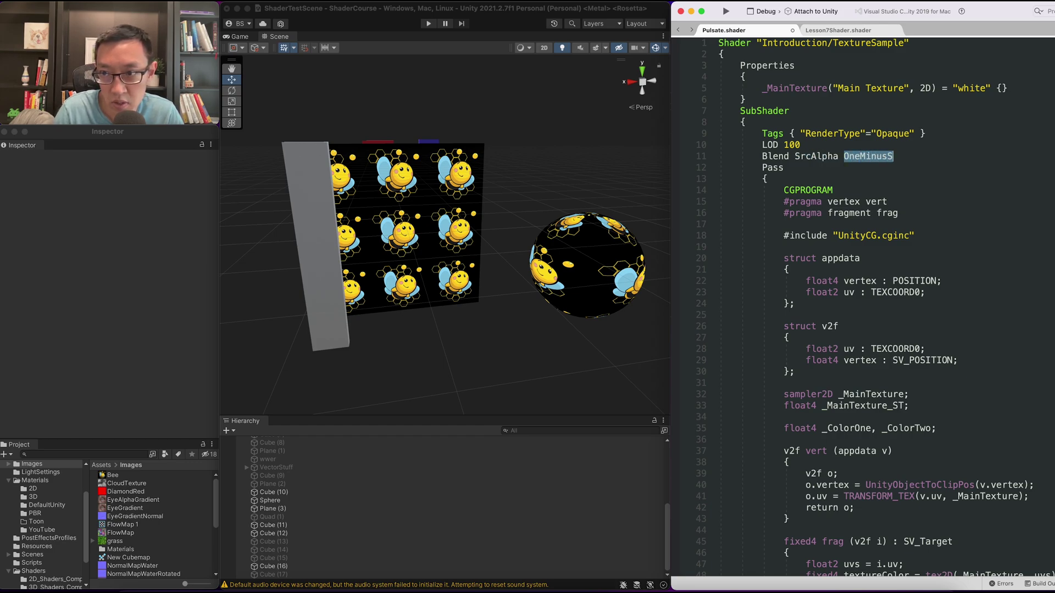
type("rcAlpha")
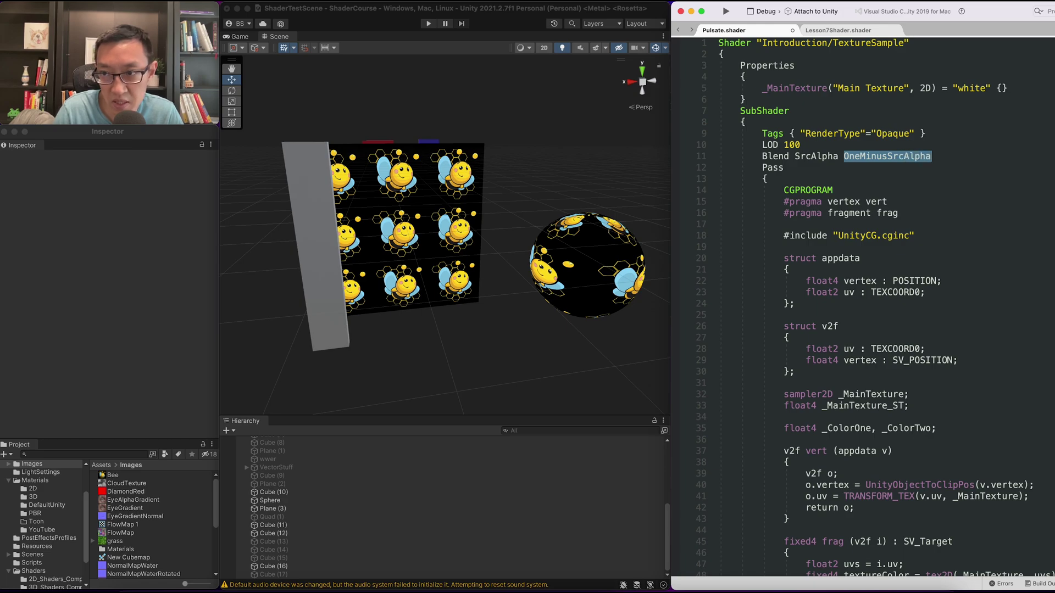
View the alpha-blended bees, then switch to 'Blend One One' and orbit to inspect
left_click(632, 187)
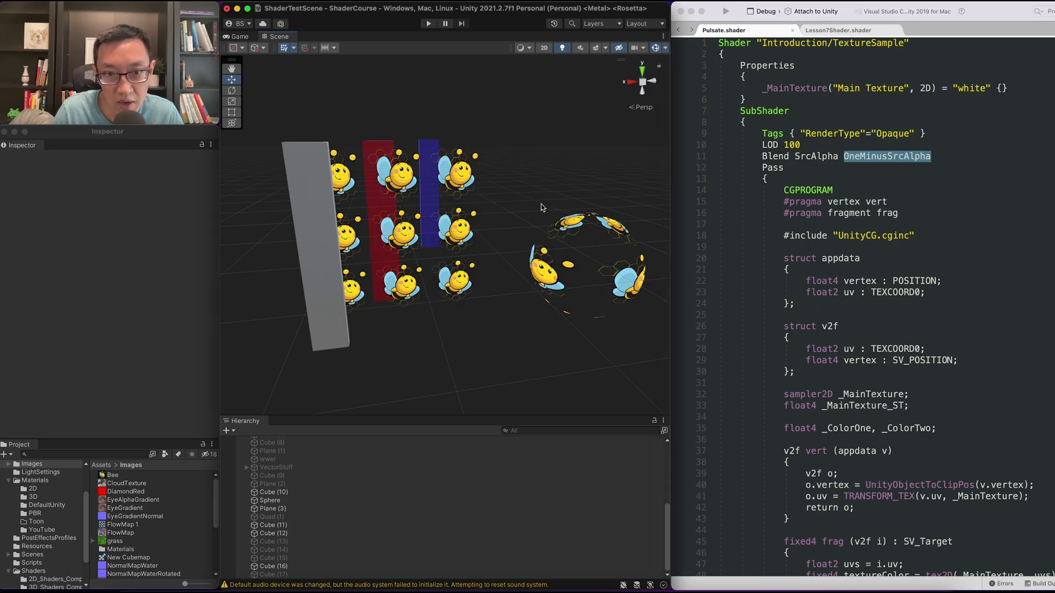
mouse_move(537, 215)
left_mouse_down("alt")
mouse_move(446, 188)
mouse_move(521, 217)
left_mouse_up("alt")
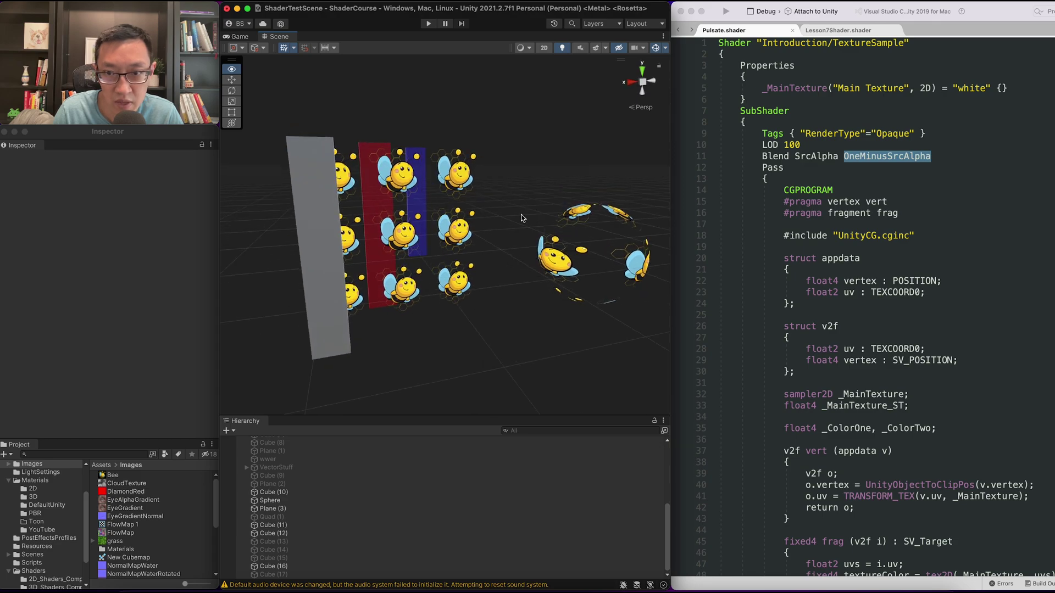
left_click(932, 158)
double_click(816, 156)
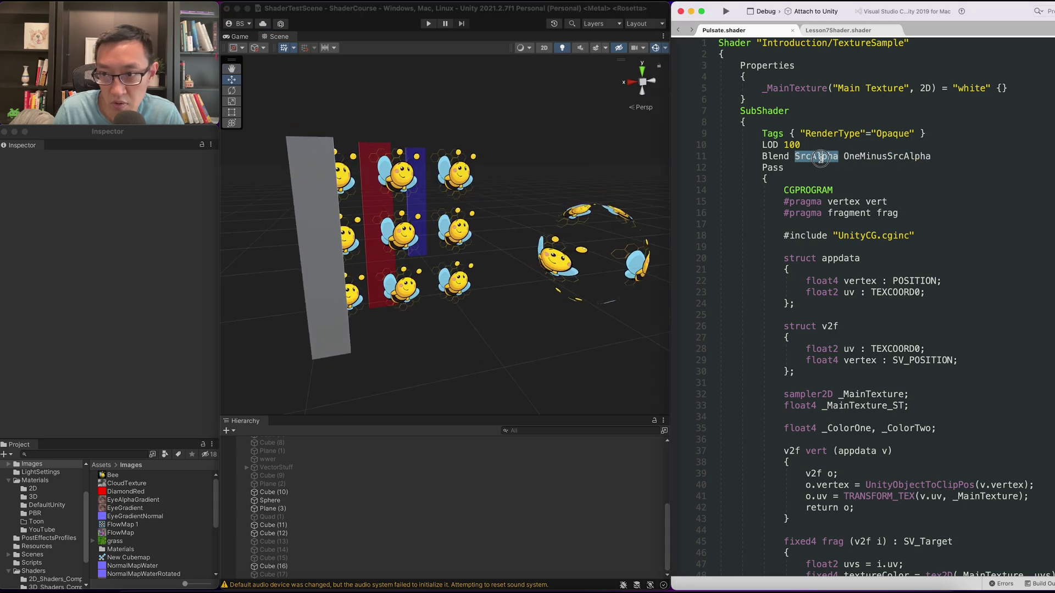
type("One")
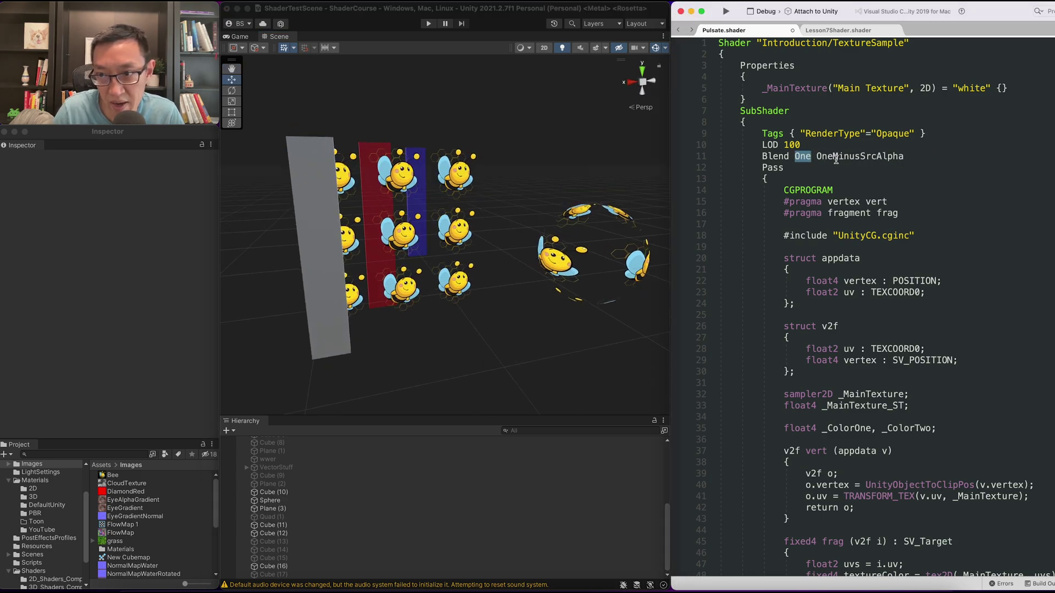
double_click(860, 155)
type("One")
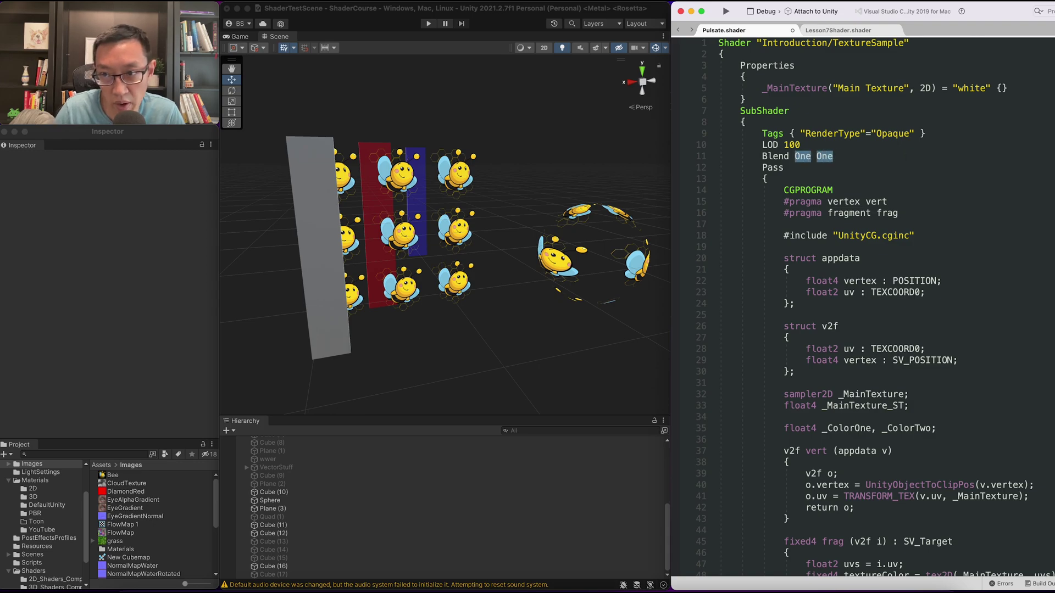
left_click(502, 190)
mouse_move(544, 200)
left_mouse_down("alt")
mouse_move(421, 196)
mouse_move(538, 181)
left_mouse_up("alt")
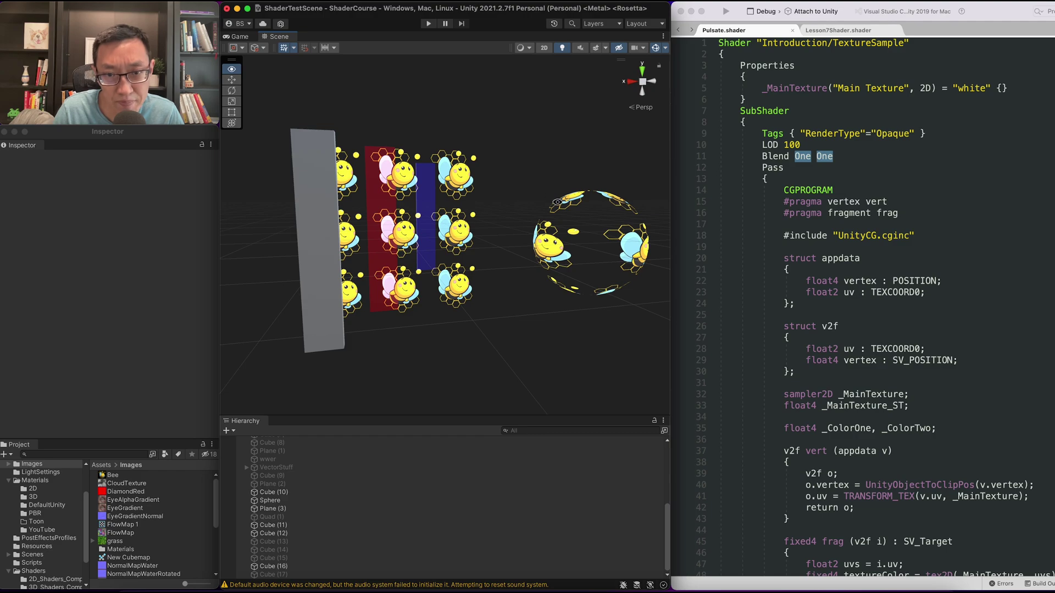
mouse_move(600, 276)
left_mouse_down("alt")
mouse_move(458, 280)
mouse_move(601, 278)
mouse_move(504, 223)
mouse_move(510, 182)
left_mouse_up("alt")
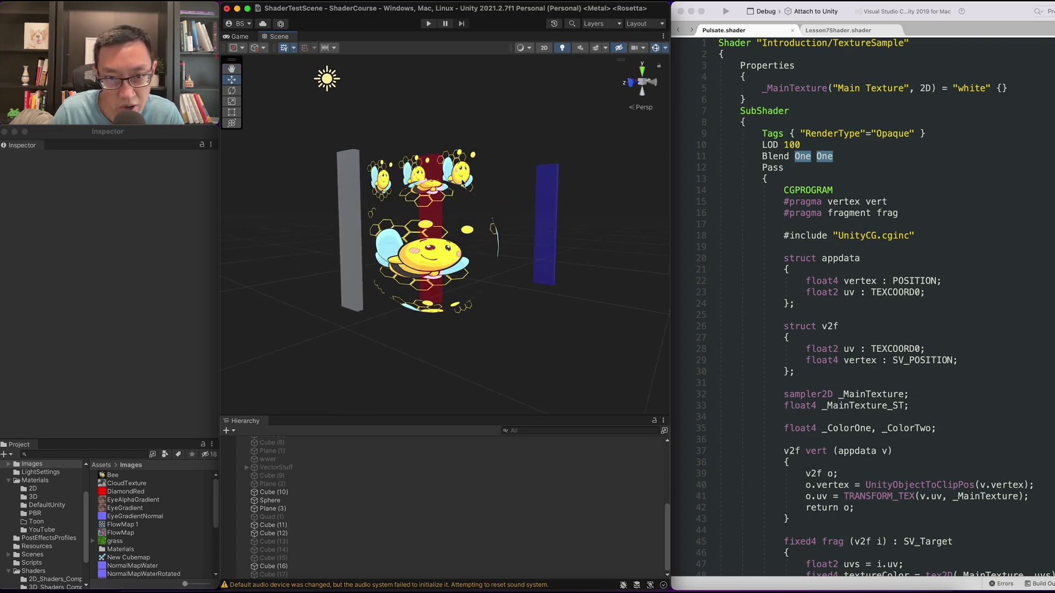
Set the sphere's Texture material Render Queue to Transparent (3000), then view the plane
left_click(454, 206)
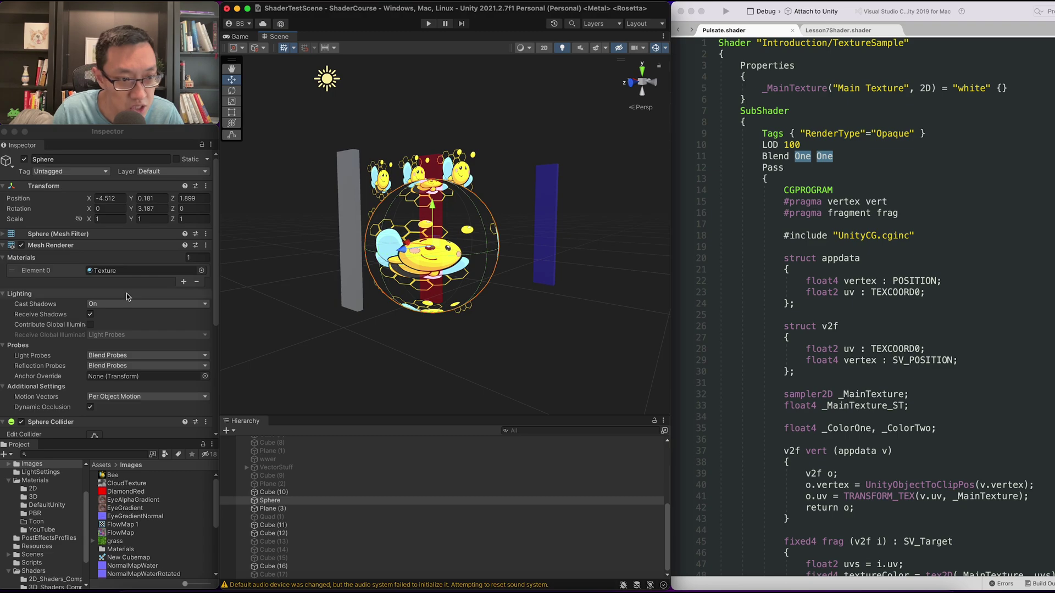
scroll(128, 297, "down", 5)
scroll(128, 297, "down", 2)
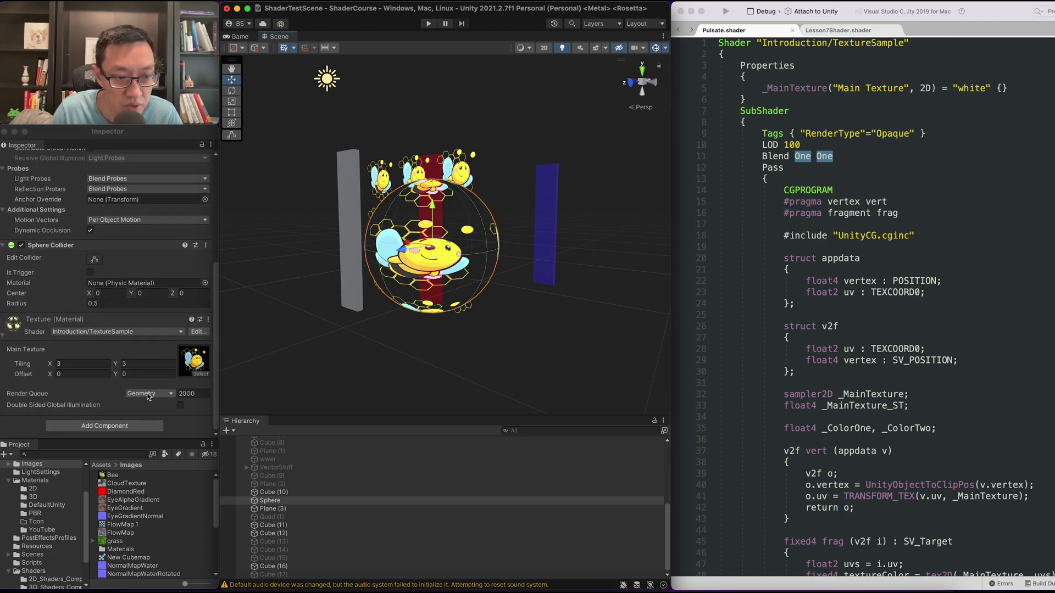
left_click(148, 394)
left_click(152, 425)
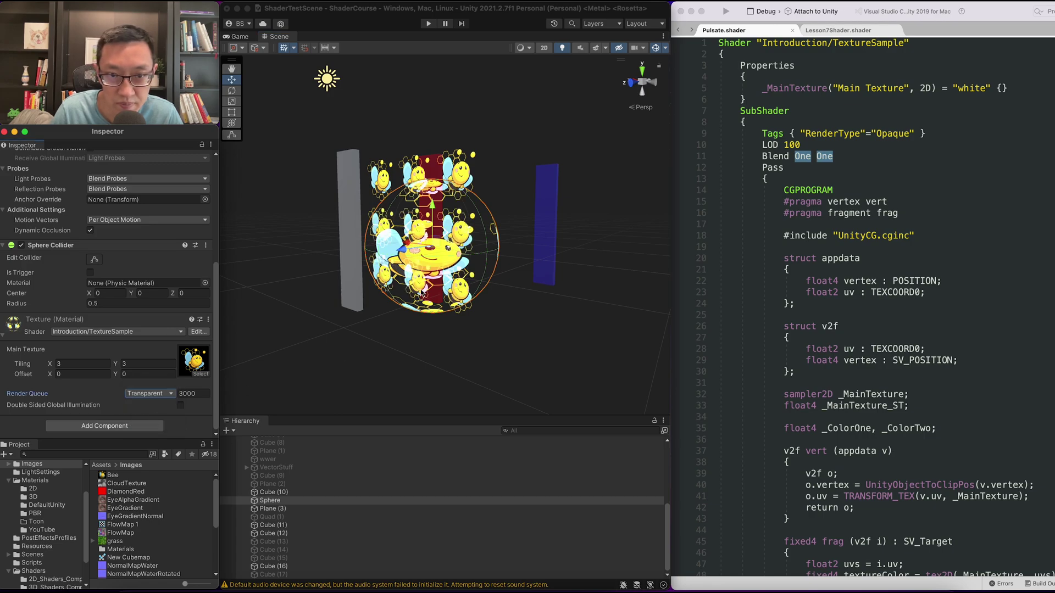
left_click(422, 293)
mouse_move(422, 292)
left_mouse_down("alt")
mouse_move(384, 303)
mouse_move(462, 297)
left_mouse_up("alt")
Make frag return a new _Color property, then vary that colour's alpha in the material
left_click(1008, 87)
key("Return")
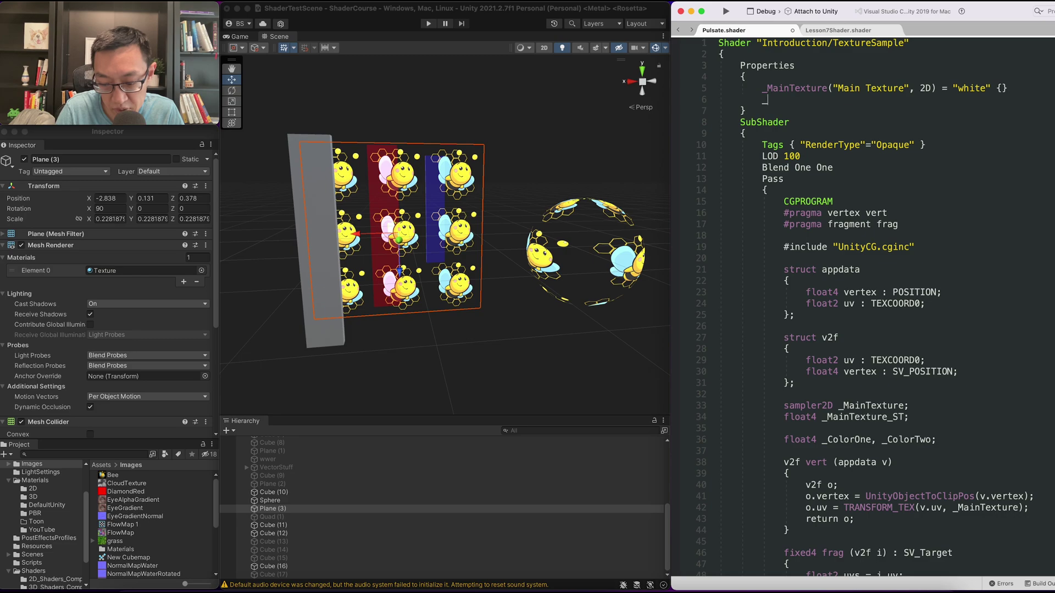
type("Soc")
key("BackSpace")
key("BackSpace")
key("BackSpace")
type("Col")
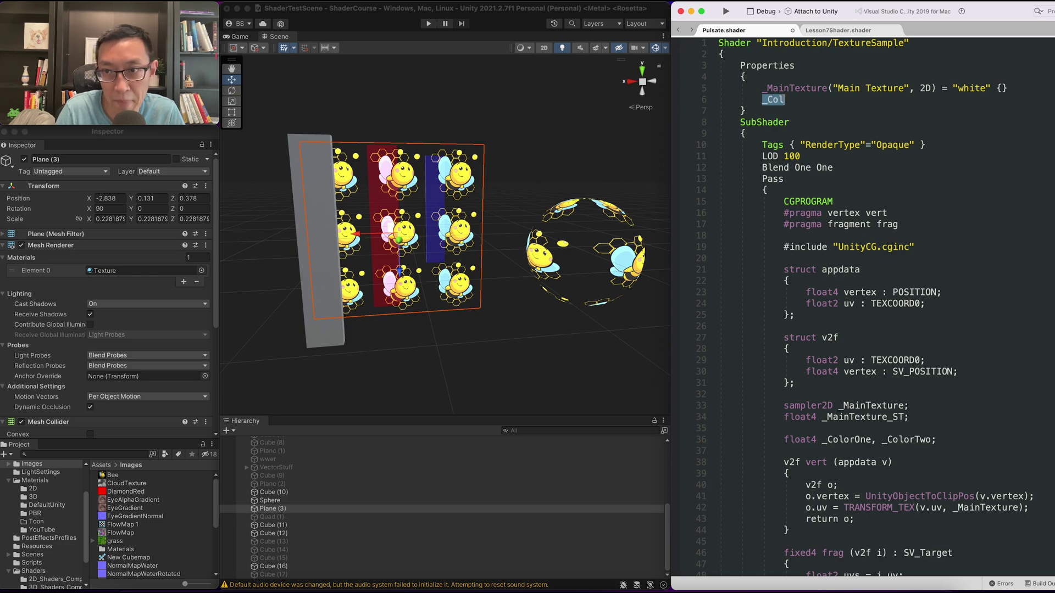
type("or")
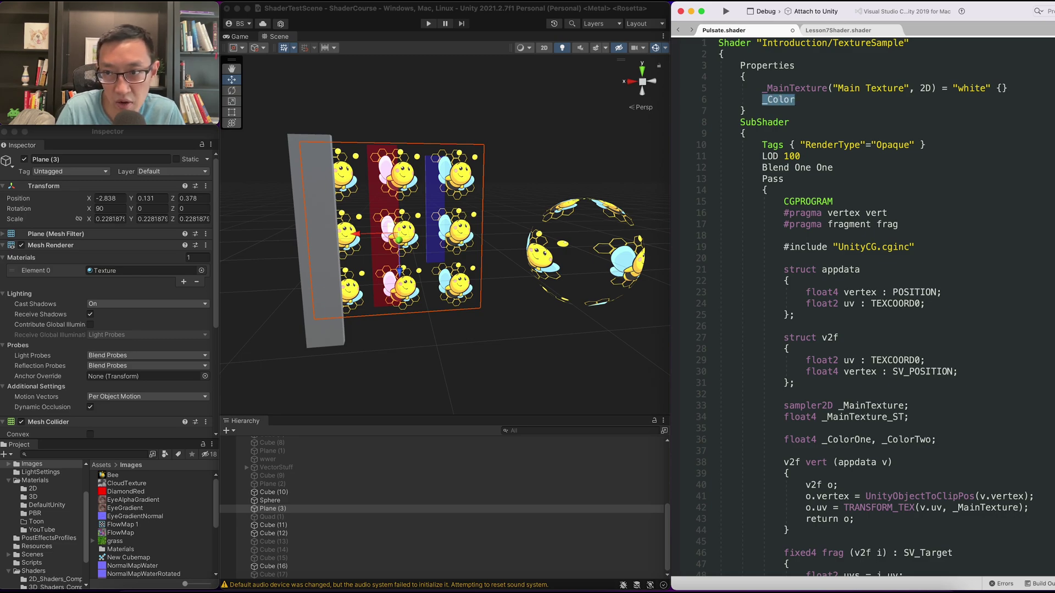
type("(")
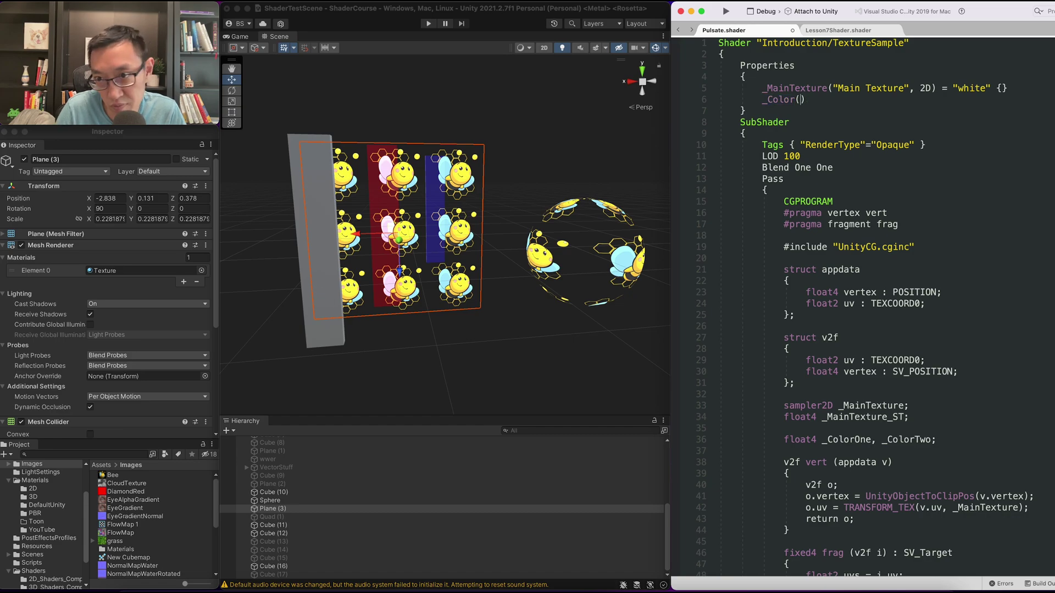
type("\"Color \", color) = (")
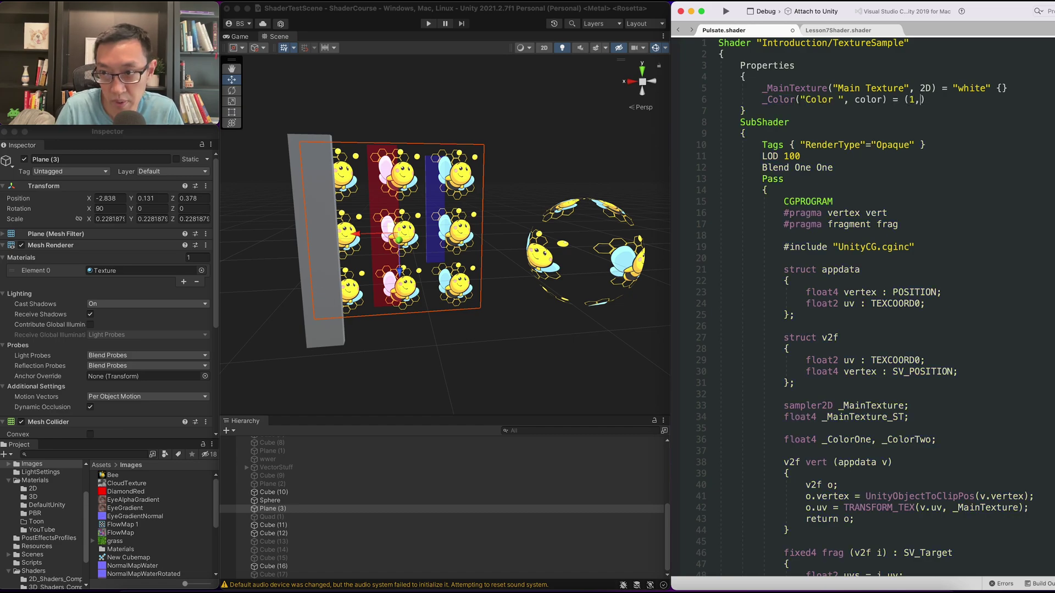
type("1,1,1")
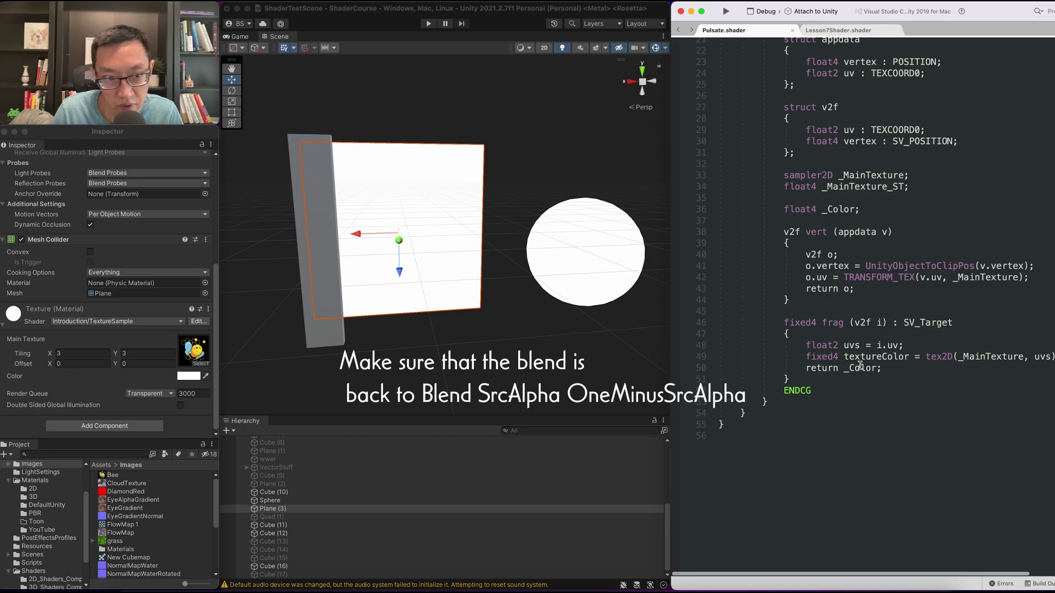
left_click(193, 375)
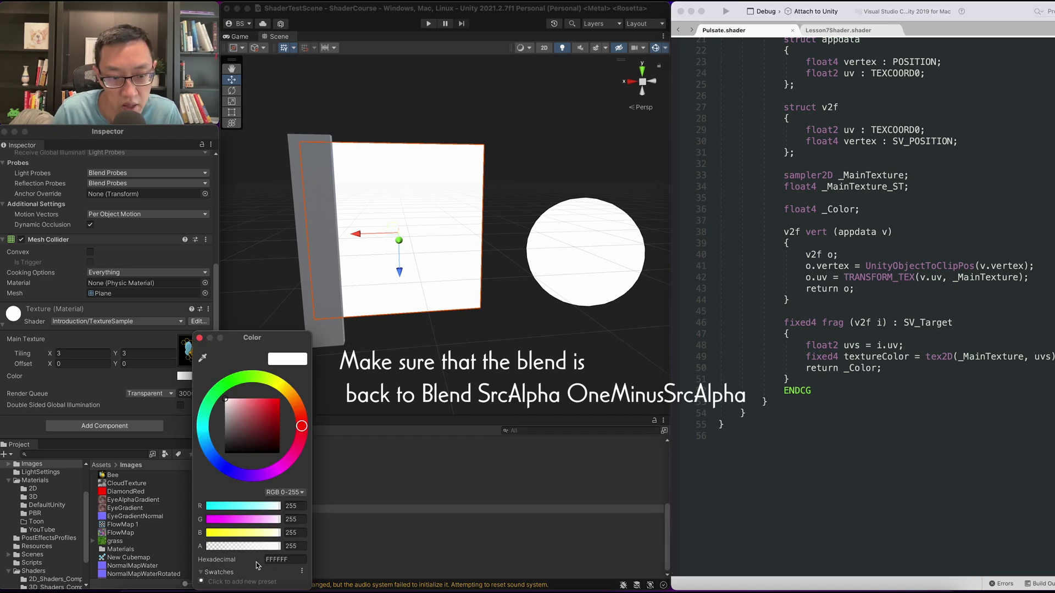
left_click_drag(279, 546, 288, 547)
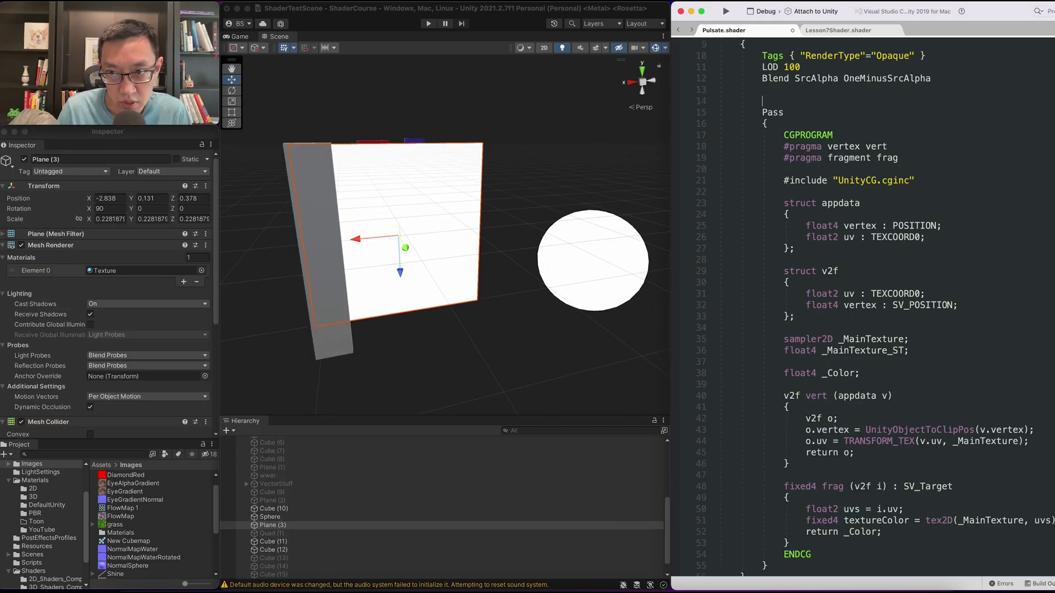
type("//")
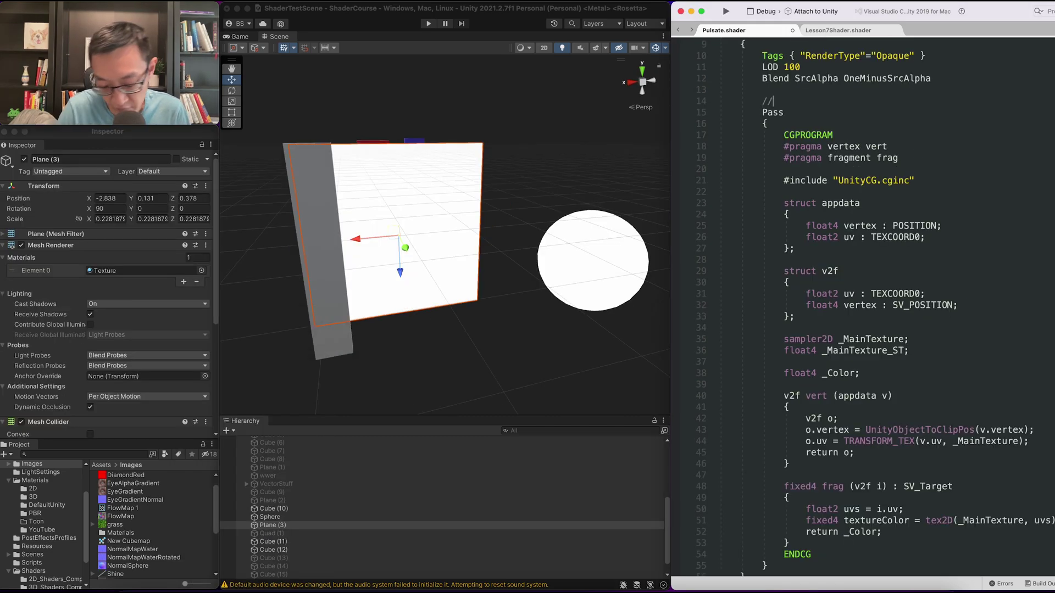
type("blend formula")
Write comment lines about the source and Background, and begin the blend formula comment
key("Return")
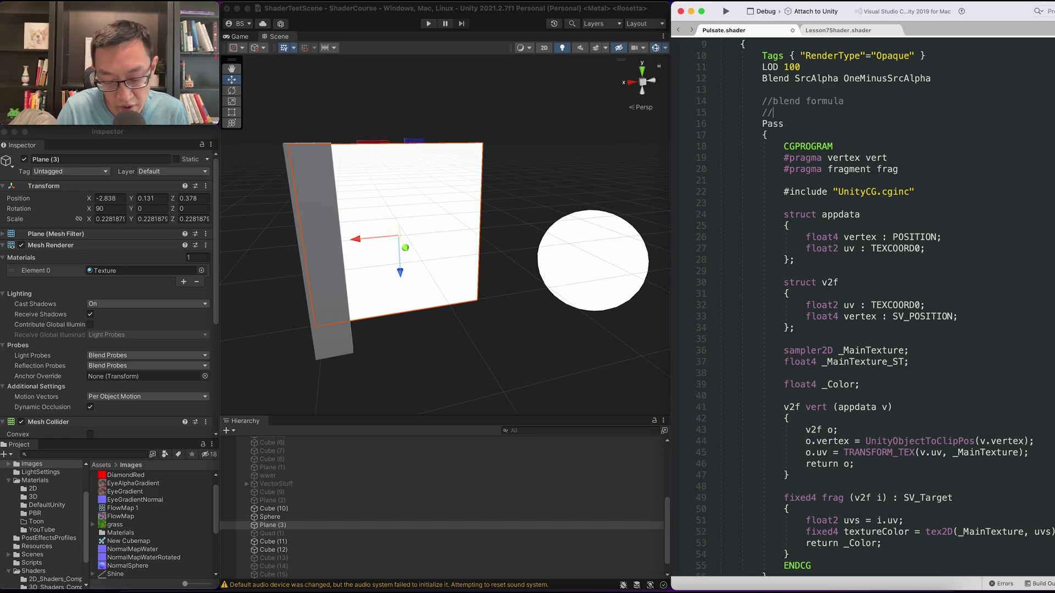
type("source =")
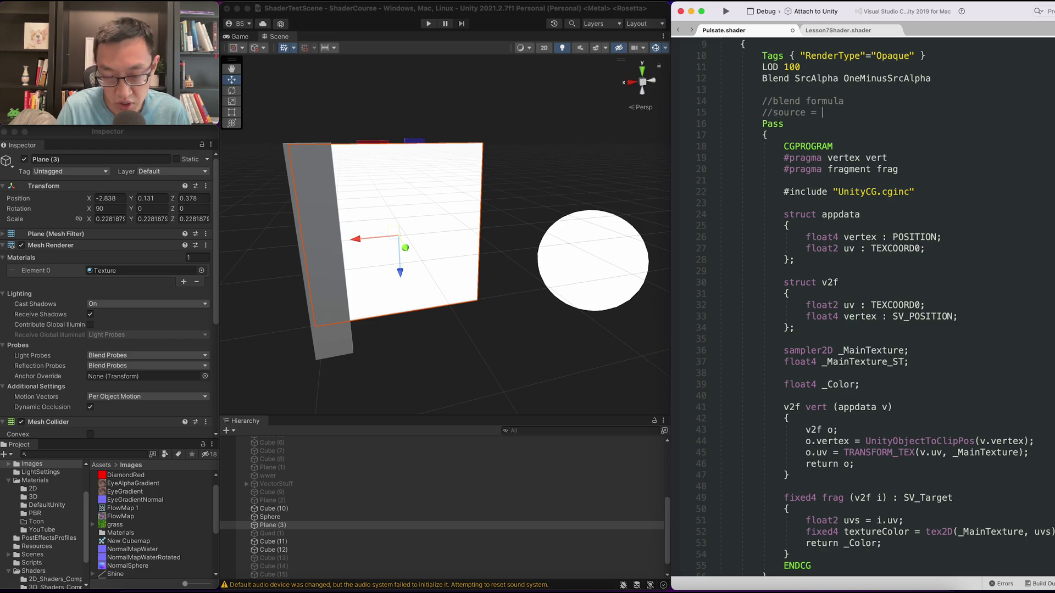
type(" whatever this ")
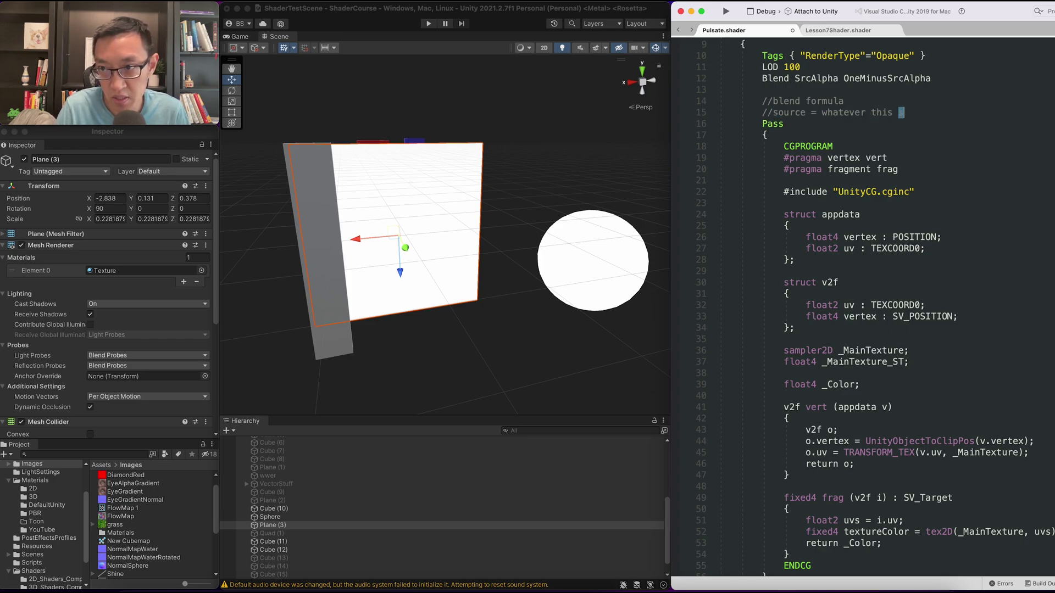
type("pixelshader outputs")
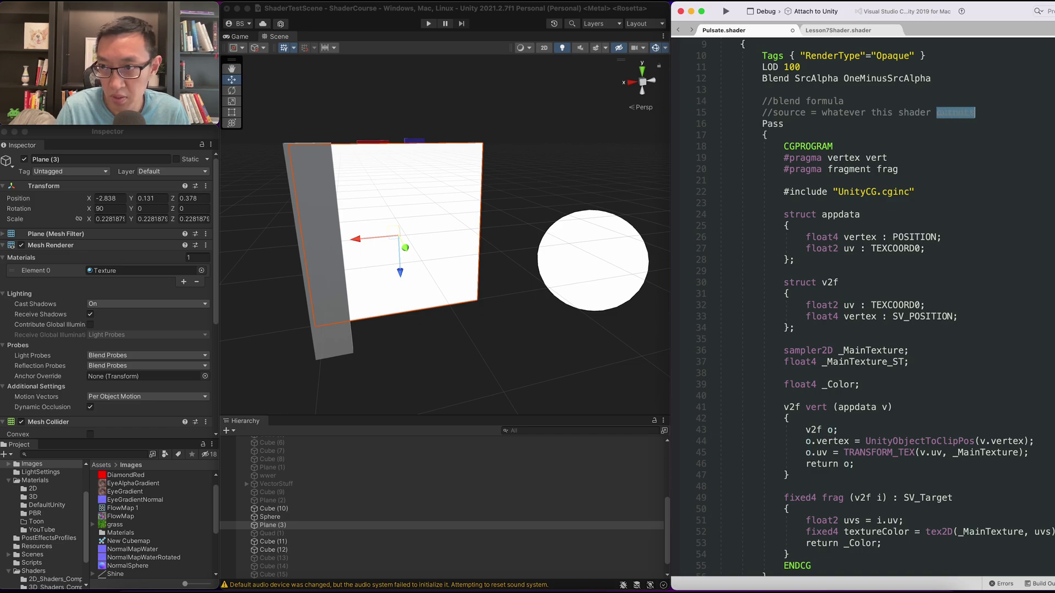
key("Return")
key("Tab")
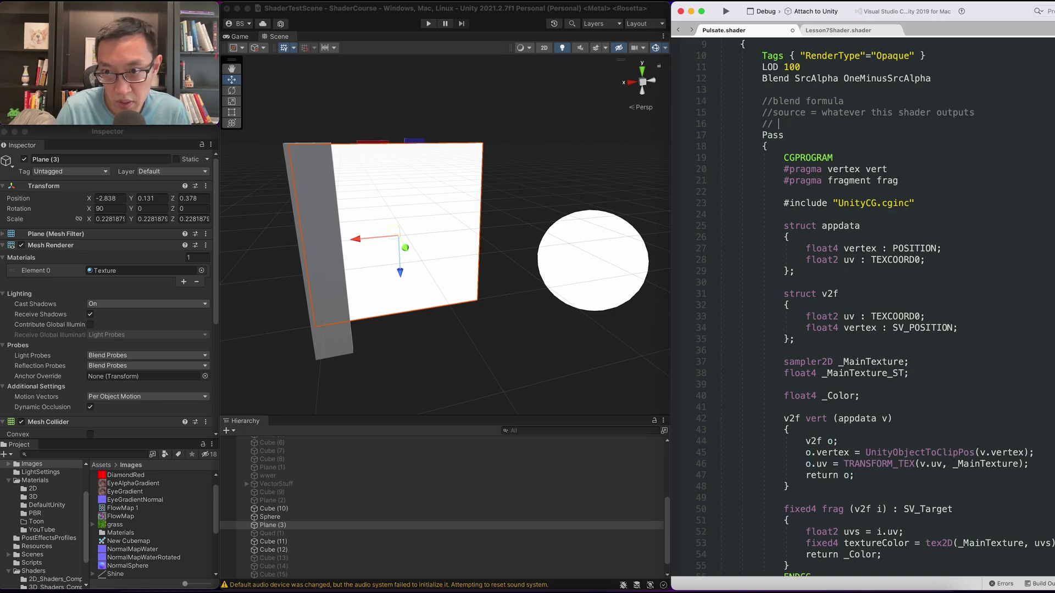
type("/")
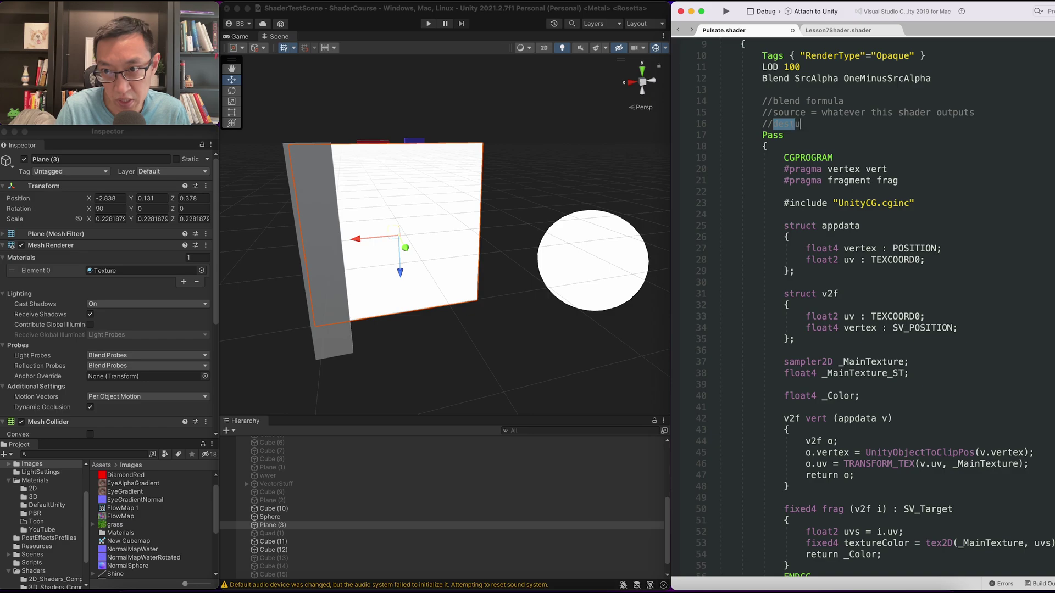
type("nation = ")
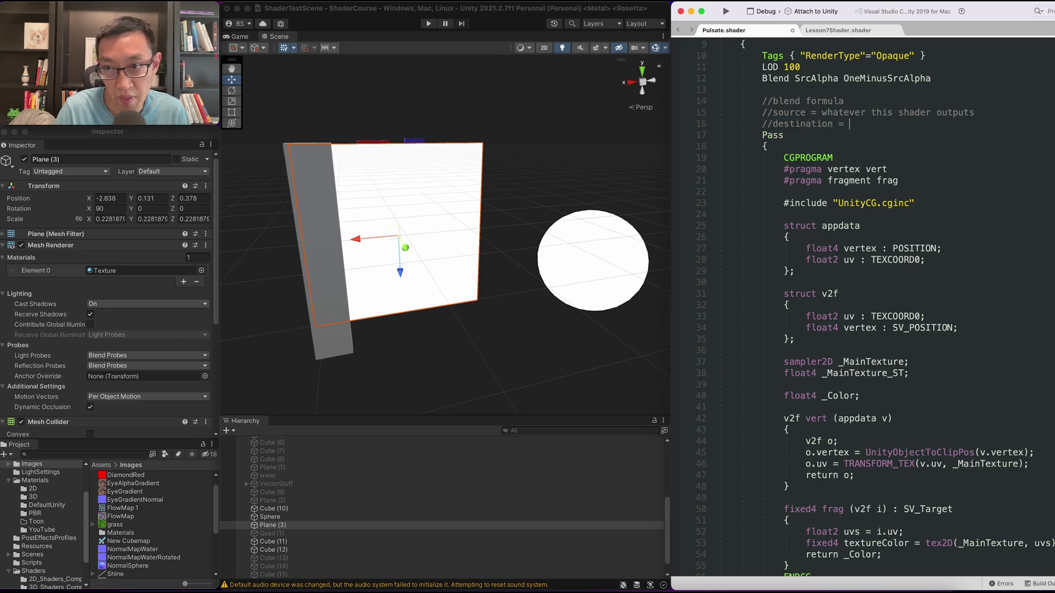
type("whatever is in t")
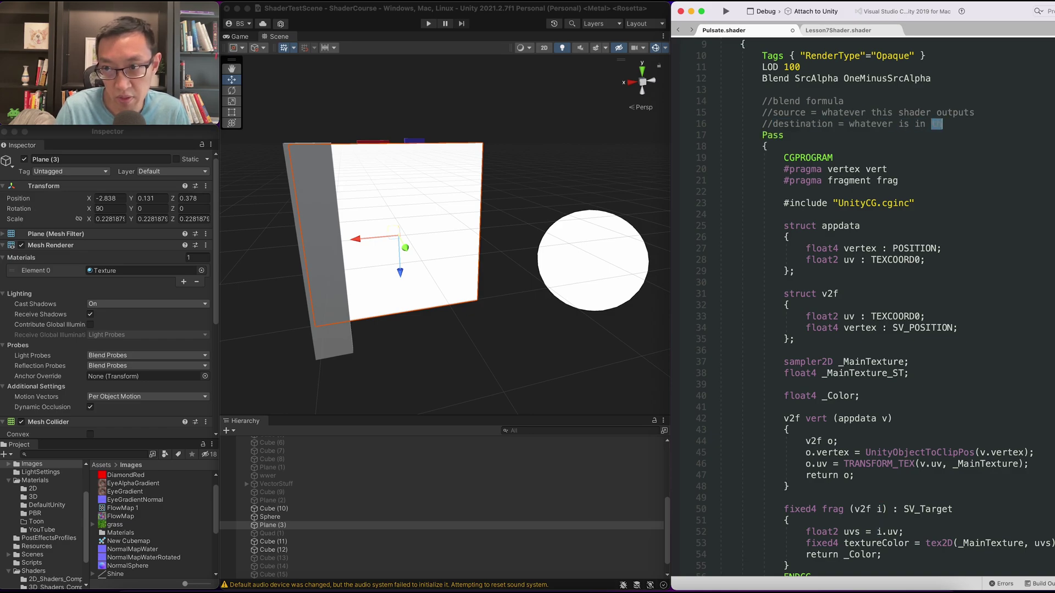
type("he ")
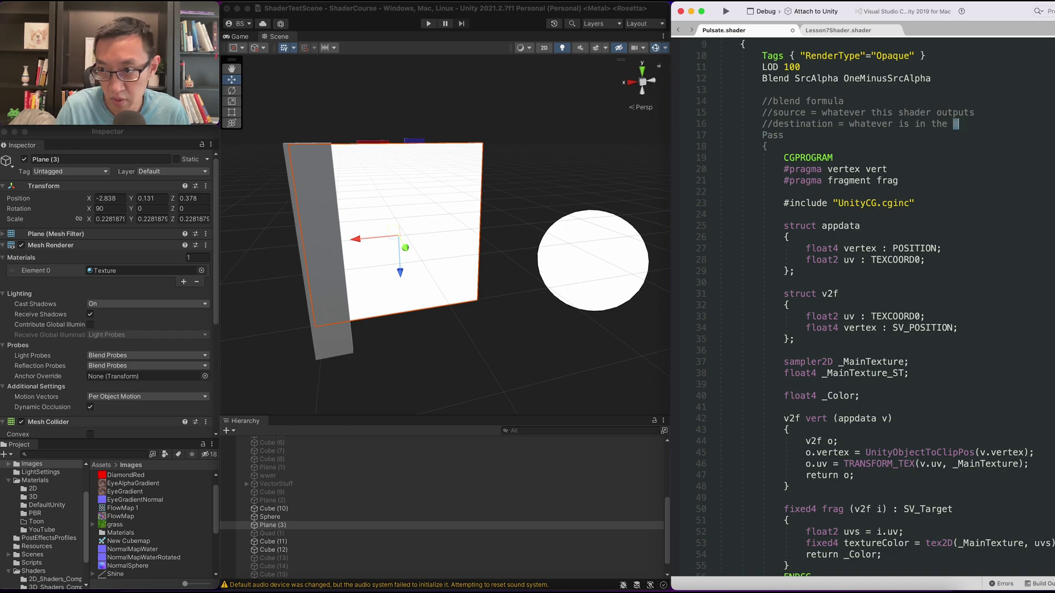
type("buff")
type("Backgrou")
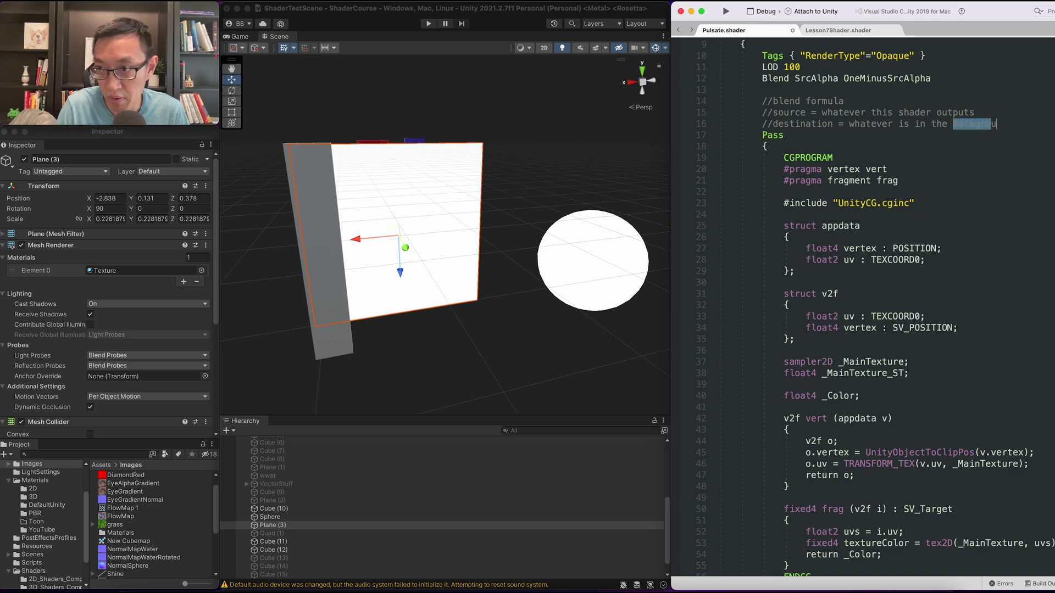
type("nd")
key("Return")
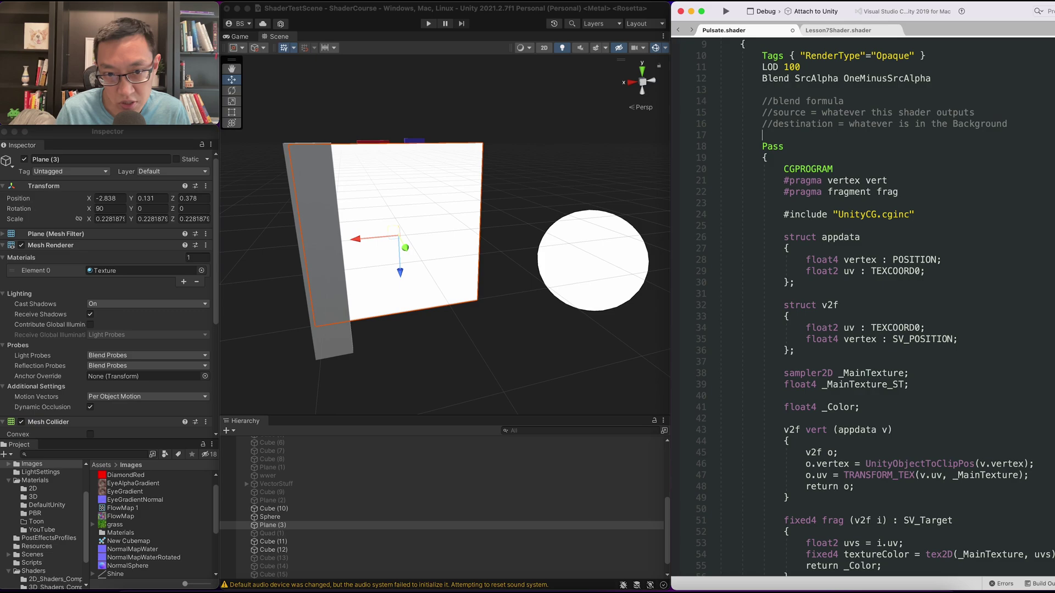
key("Return")
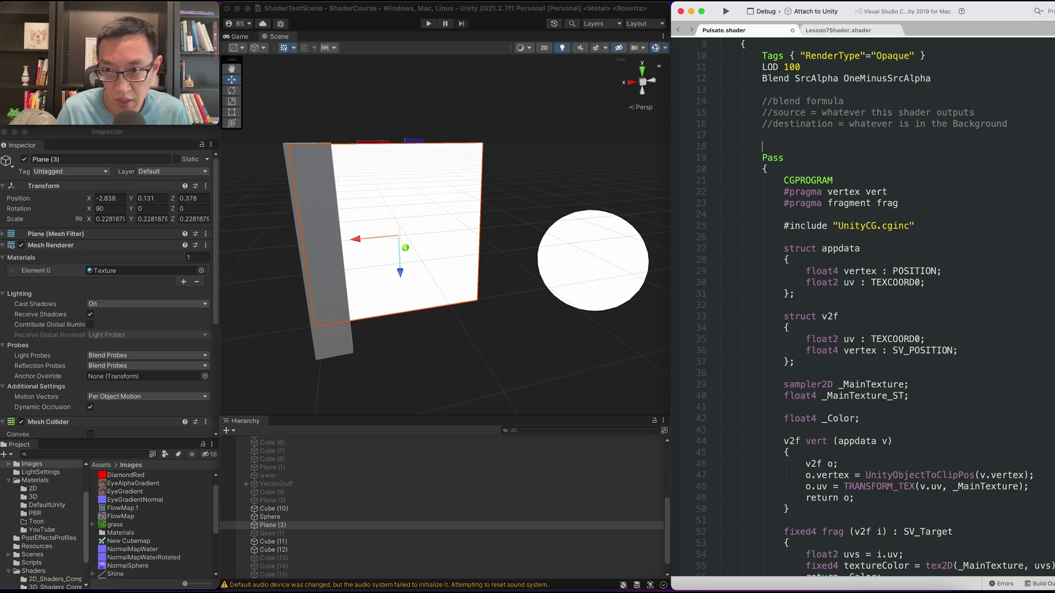
type("// S")
key("BackSpace")
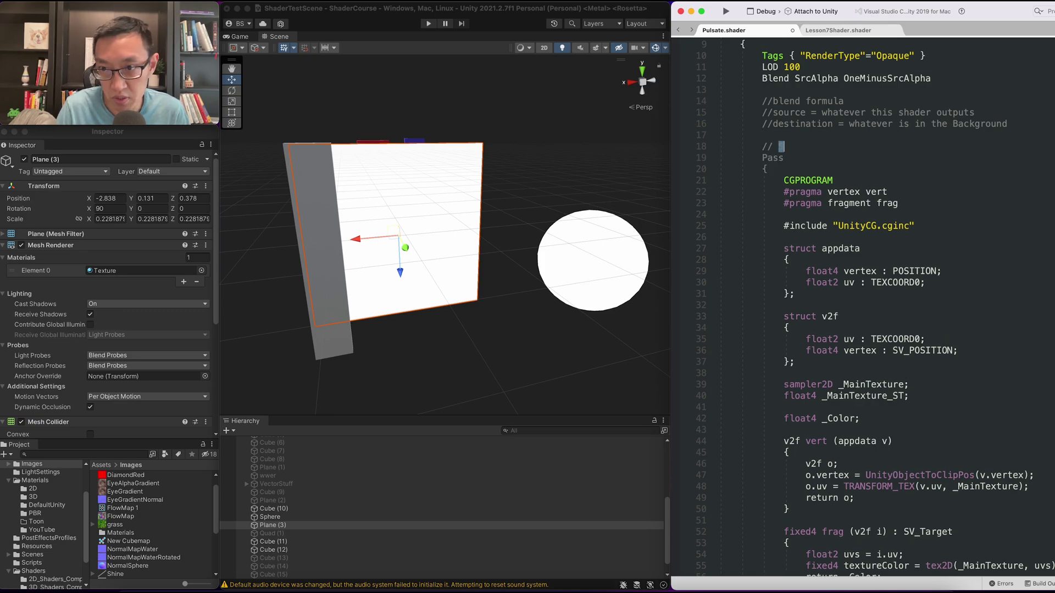
type("source")
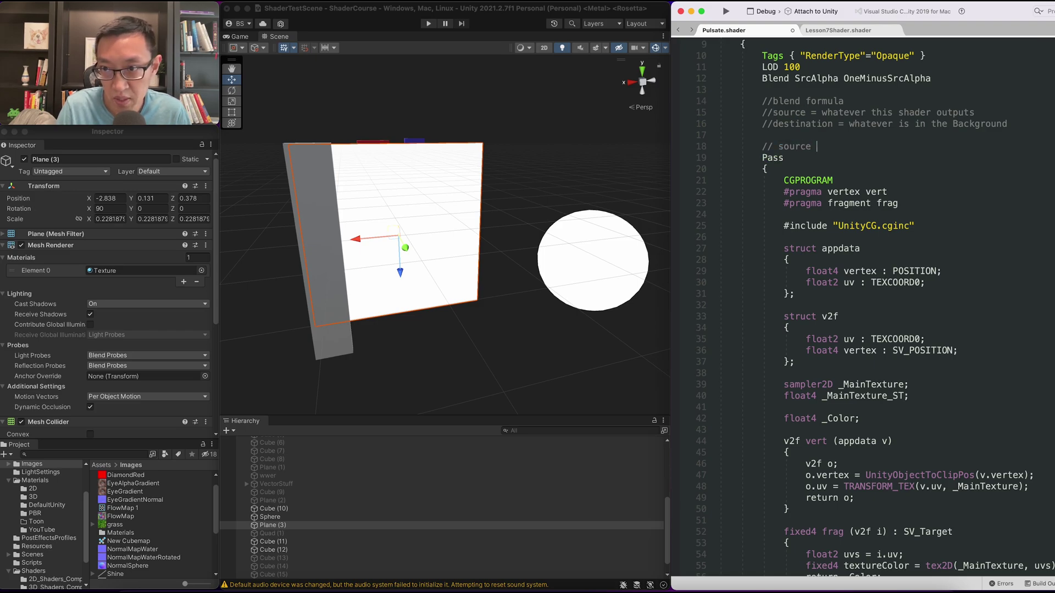
type(" (")
key("BackSpace")
key("BackSpace")
type("*")
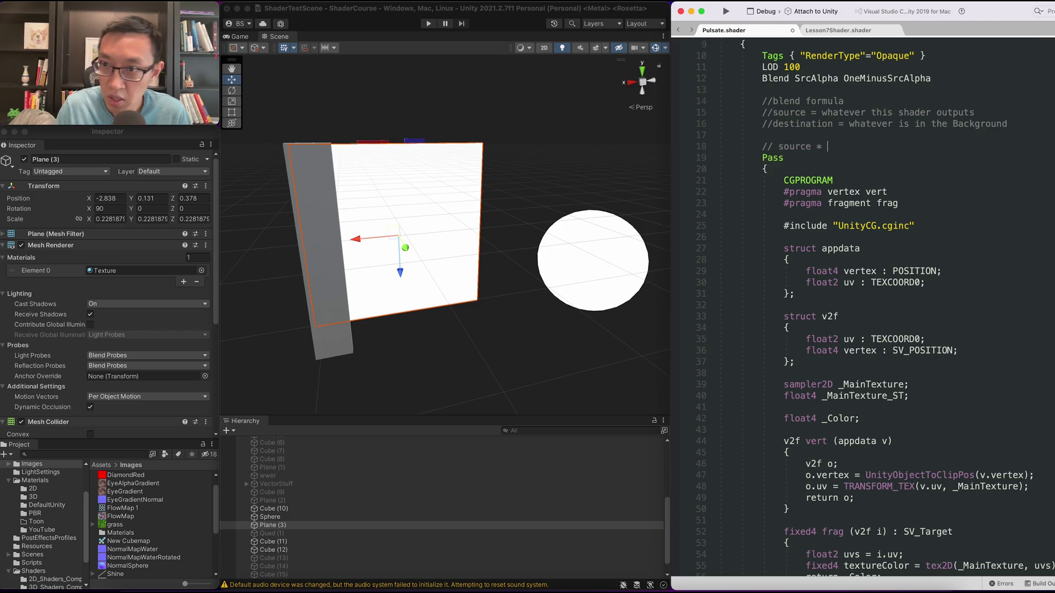
Finish the comment '// source * fsource + destination * fdestination', pasting in 'destination'
double_click(816, 78)
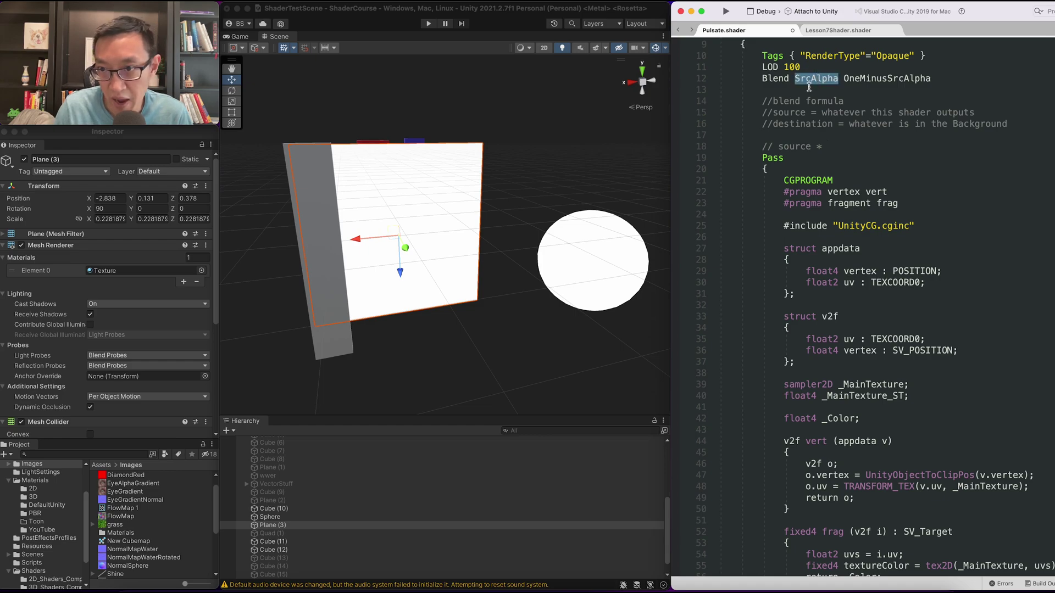
left_click(841, 146)
type("fSour")
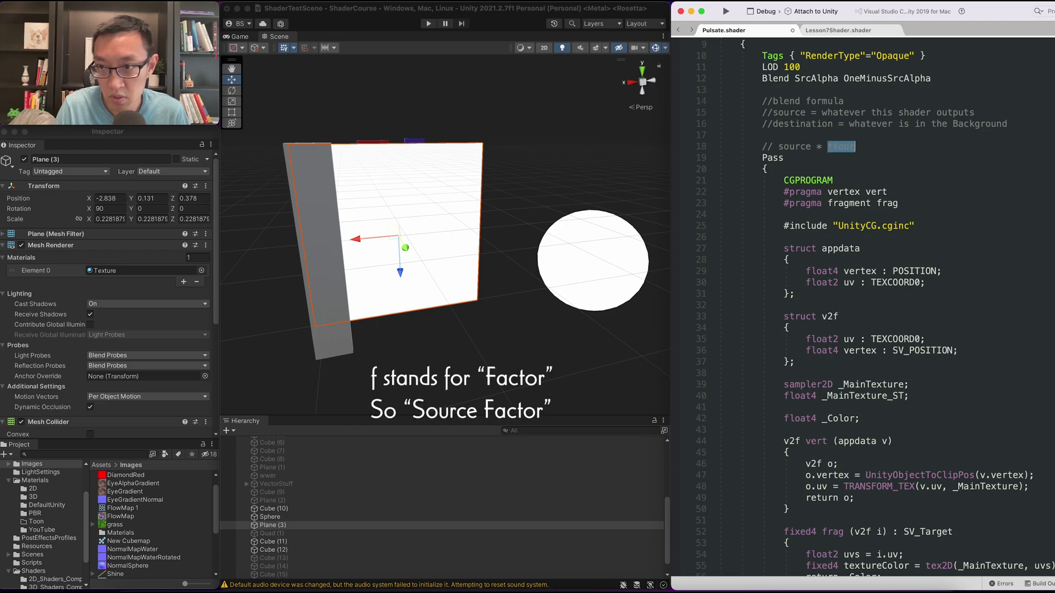
type("ce +")
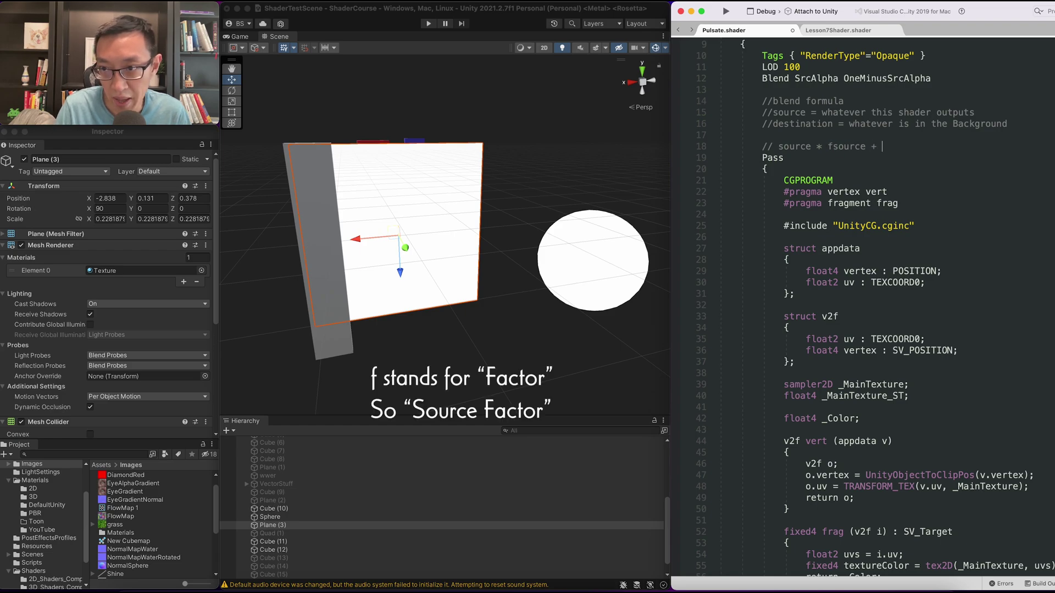
double_click(806, 124)
key("super+c")
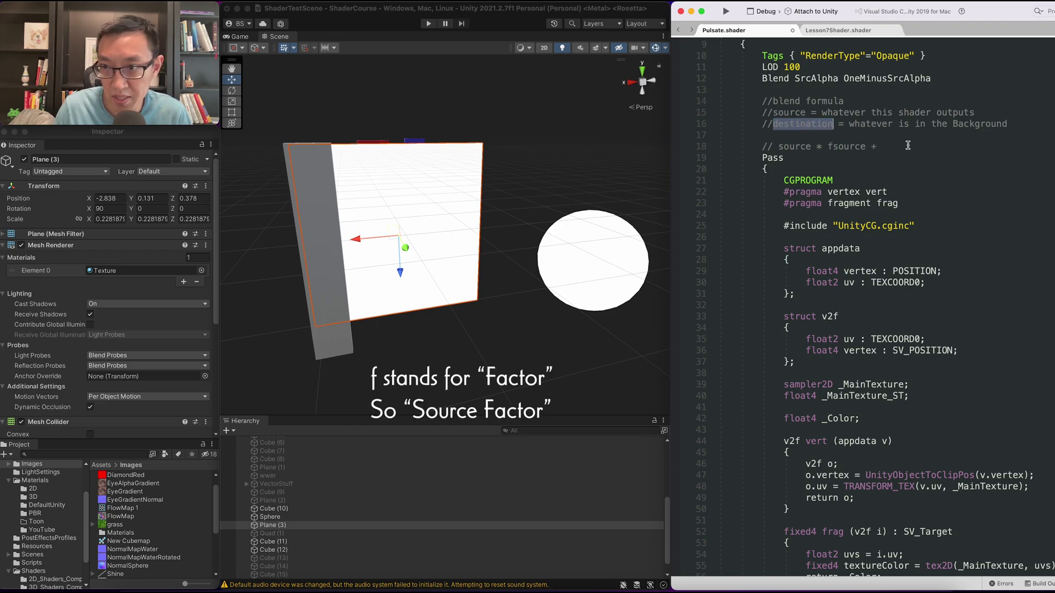
left_click(969, 147)
key("super+v")
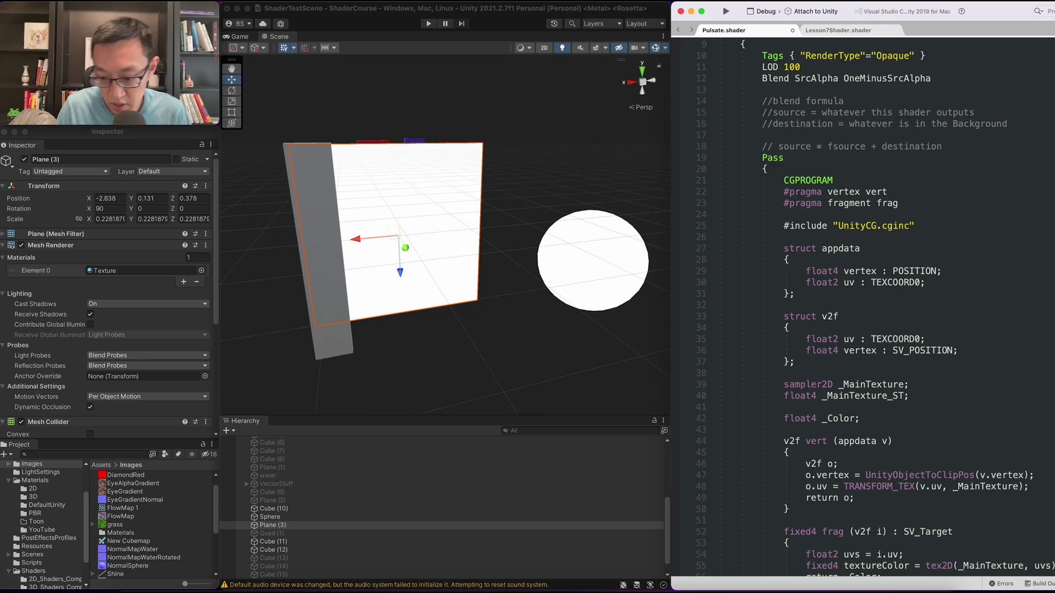
type("* ")
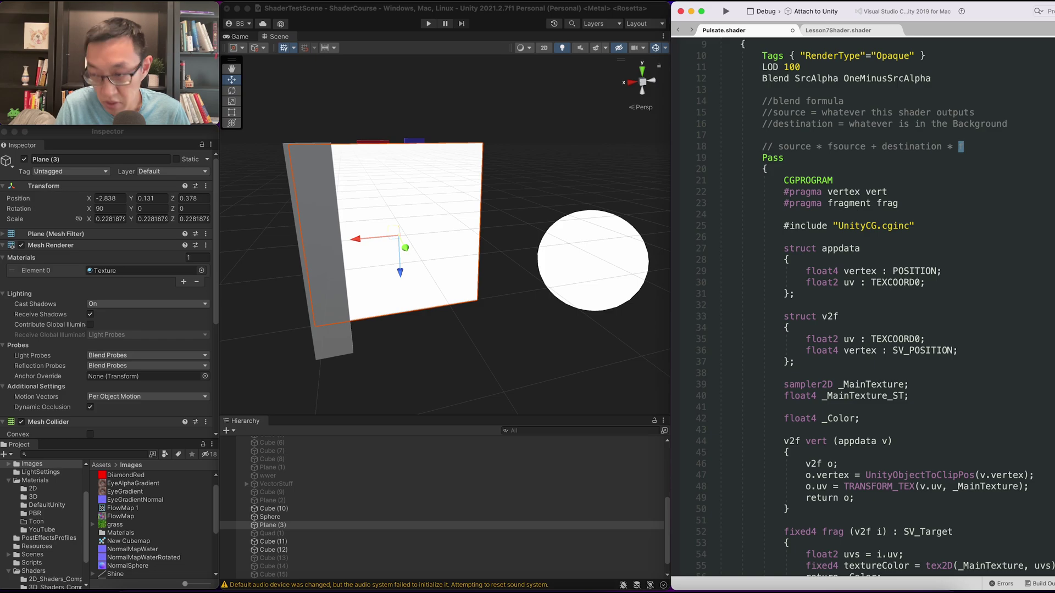
type("fdestination")
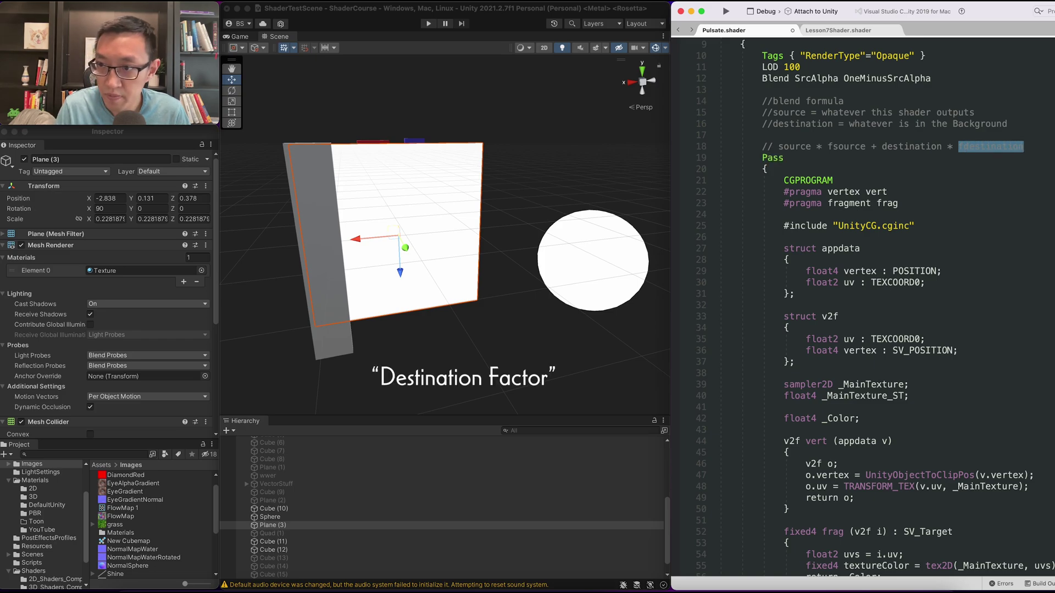
key("Return")
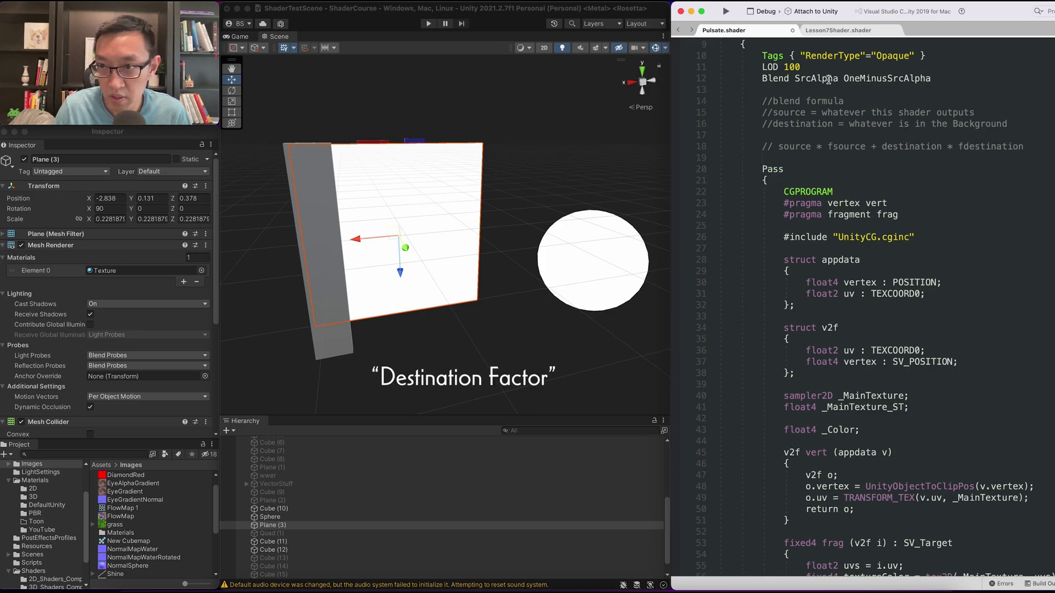
Highlight SrcAlpha, OneMinusSrcAlpha, fsource, fdestination and the Blend line to explain them
double_click(817, 78)
double_click(849, 146)
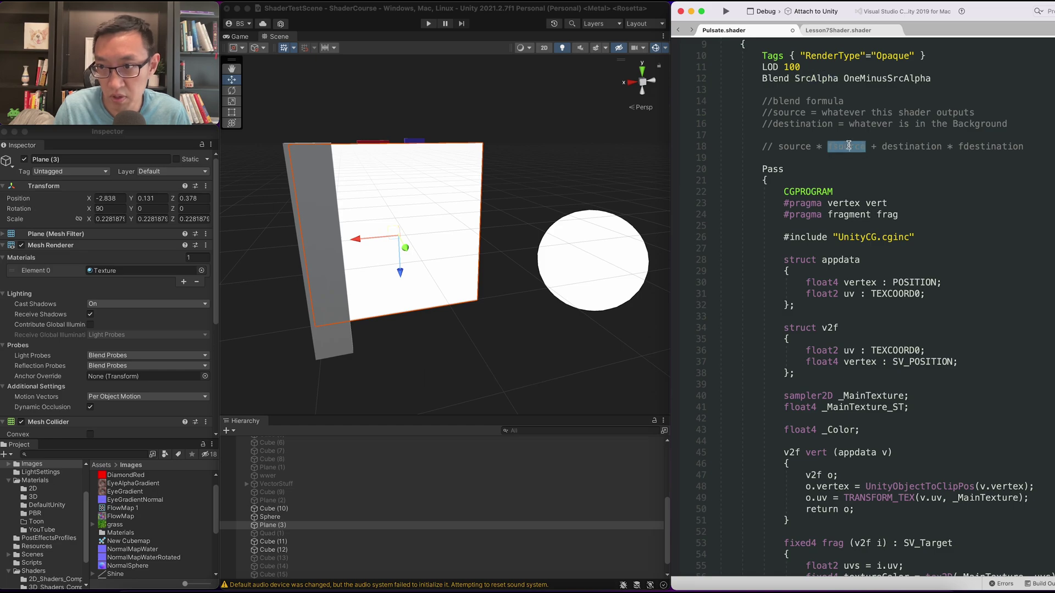
double_click(884, 77)
double_click(981, 147)
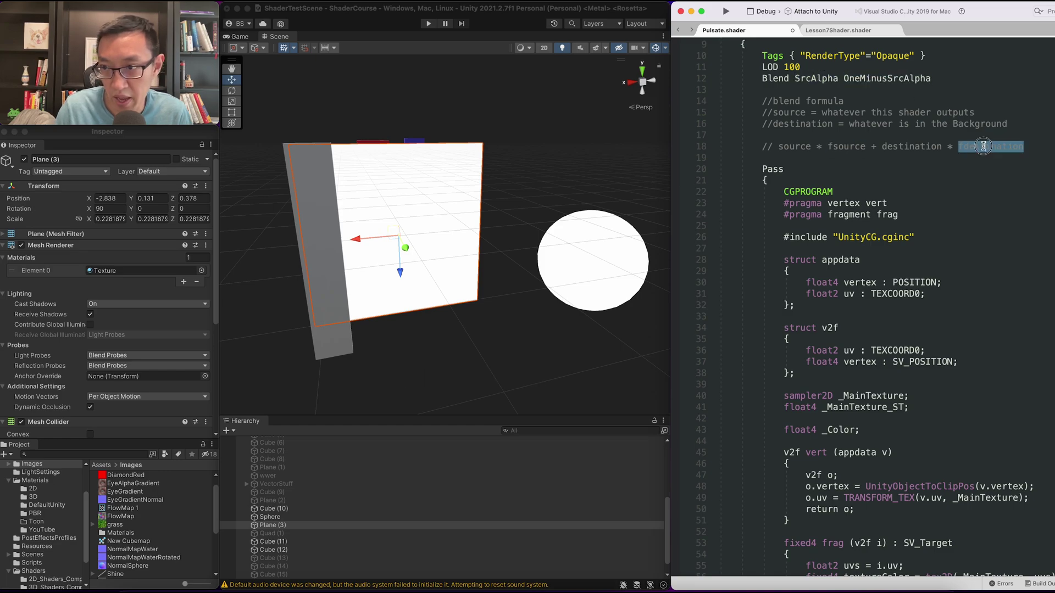
left_click(856, 153)
left_click_drag(765, 67, 860, 161)
left_click(921, 177)
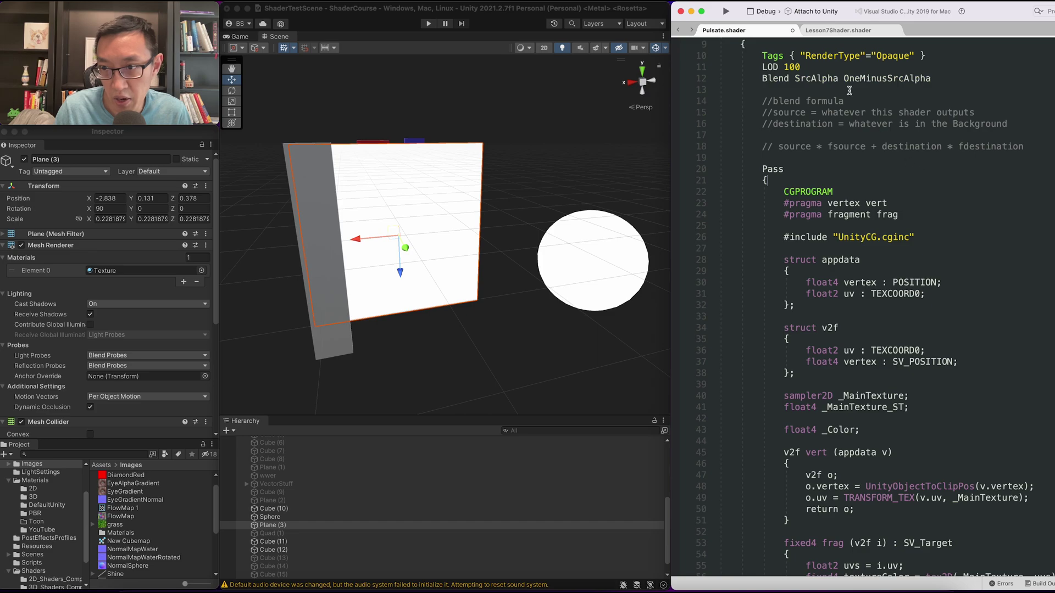
Lower the Texture material colour's alpha to about 186 so the plane turns see-through
left_click(798, 154)
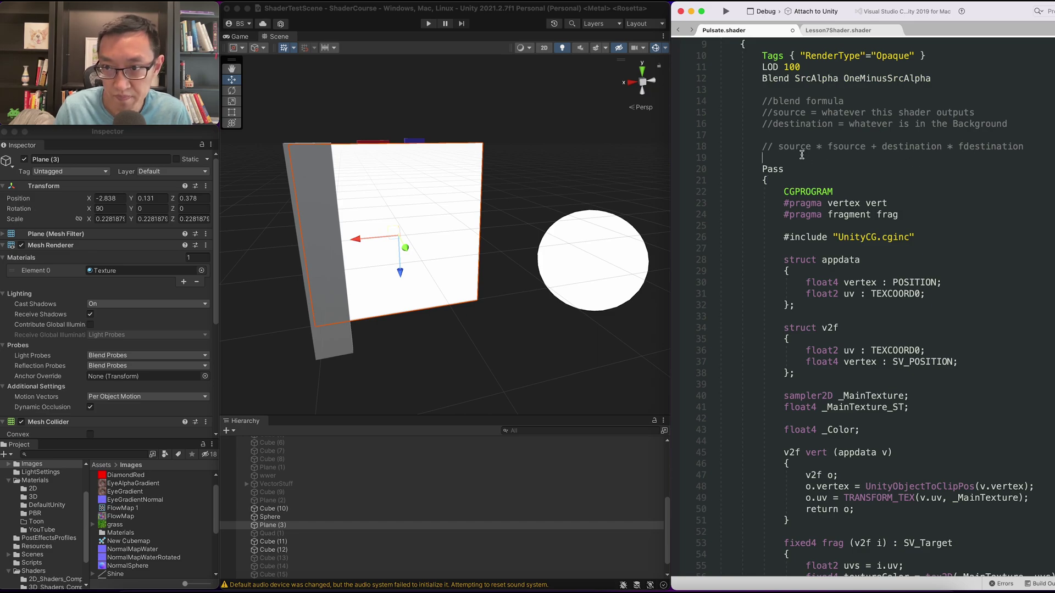
type("//")
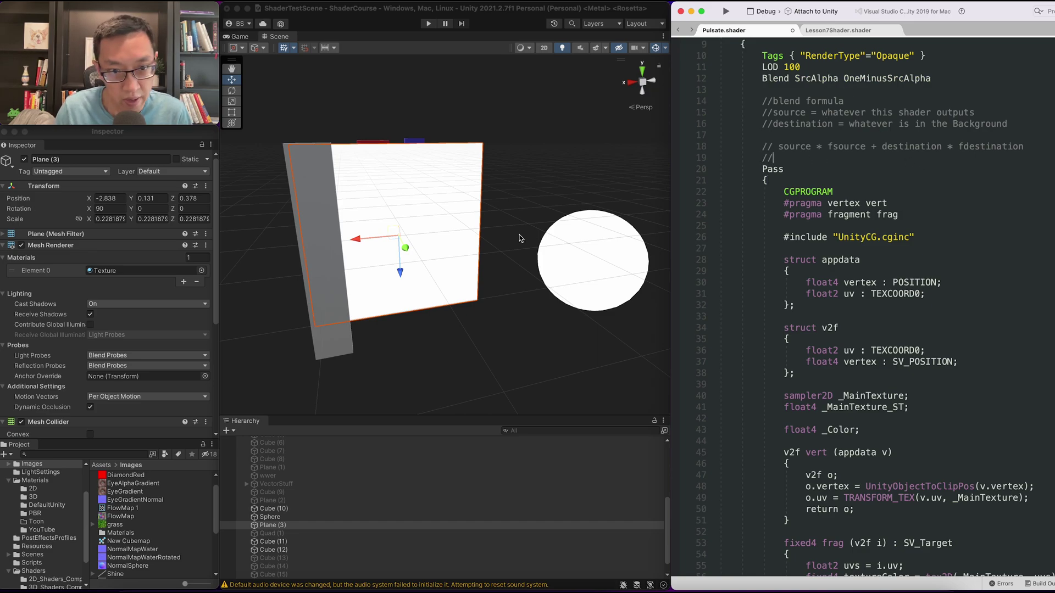
left_click(462, 236)
scroll(99, 363, "down", 3)
scroll(99, 361, "down", 5)
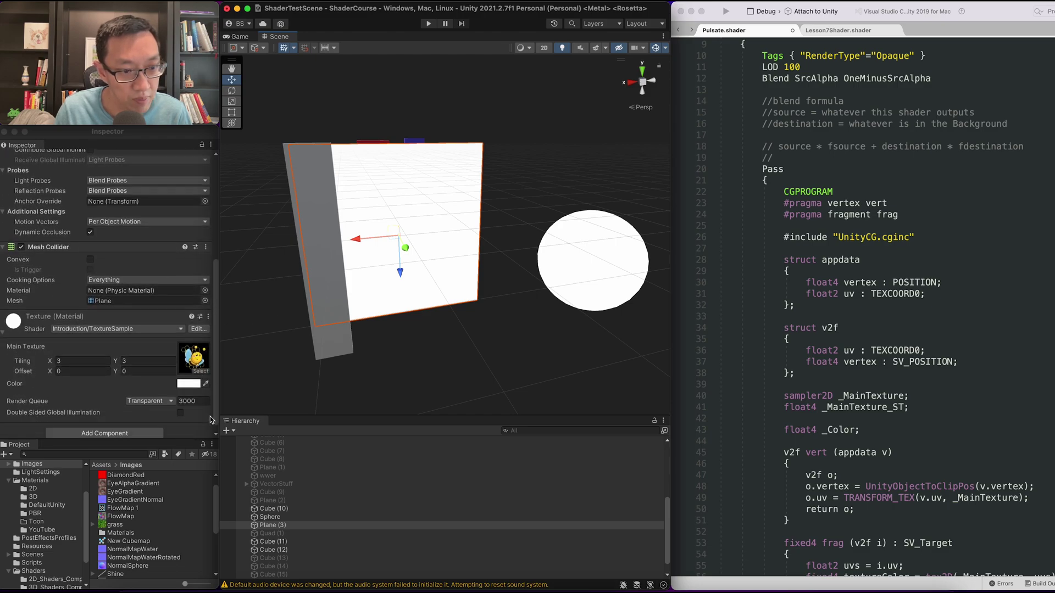
left_click(184, 383)
left_click_drag(271, 547, 257, 544)
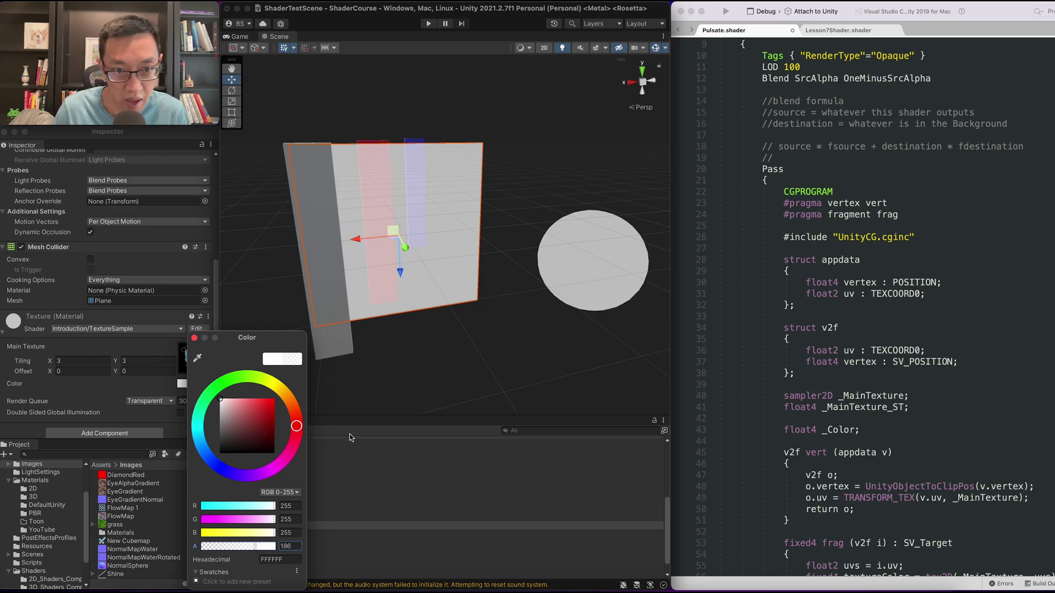
Begin the '// White *' comment and reopen the colour editor to check the alpha
left_click(407, 249)
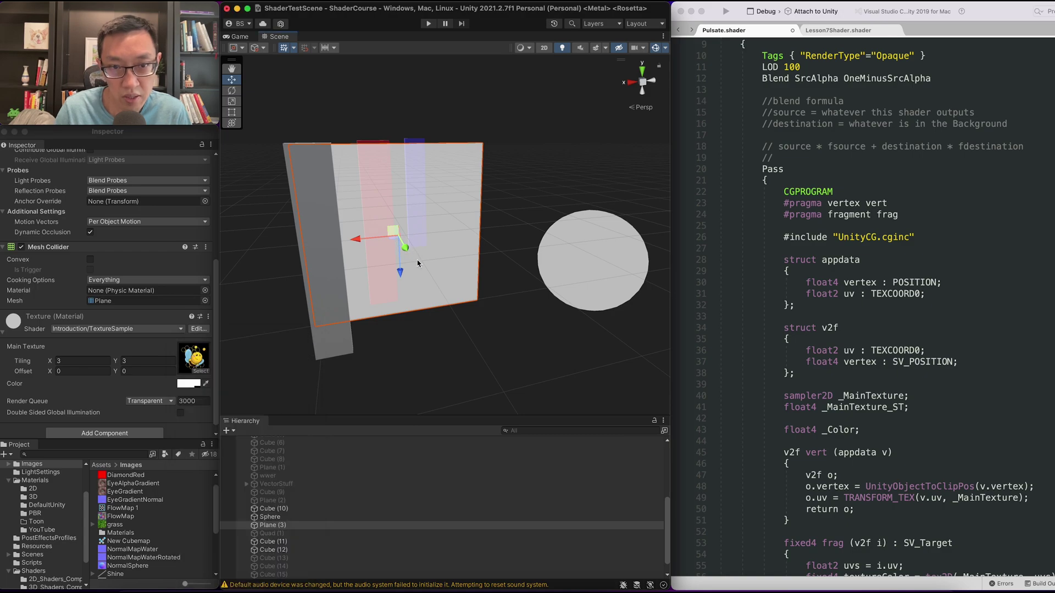
left_click(808, 157)
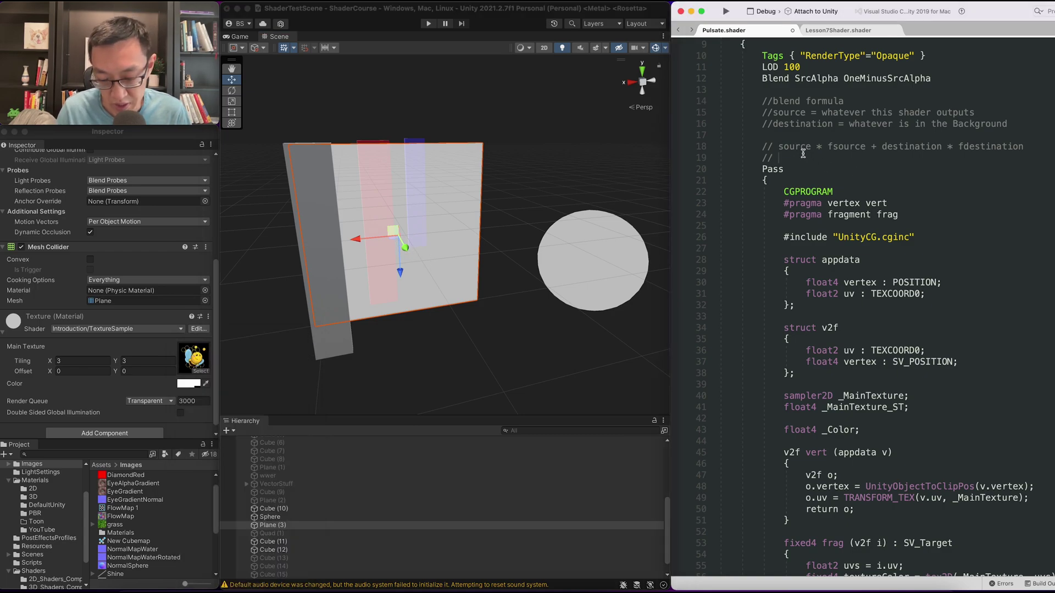
type("alpha")
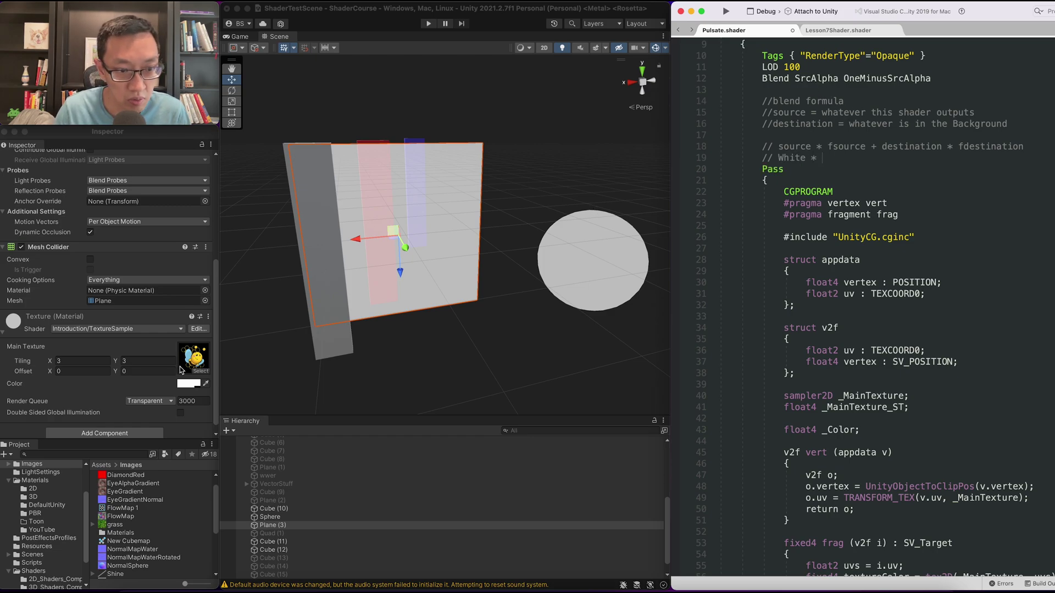
left_click(188, 383)
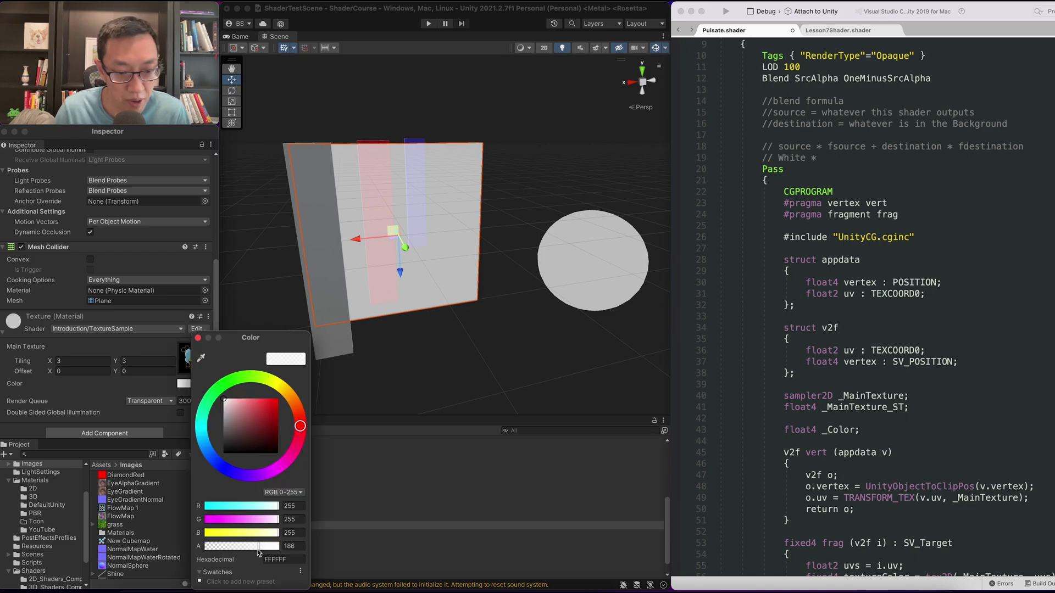
Orbit the scene to view the semi-transparent plane from above and from the front
left_click(850, 158)
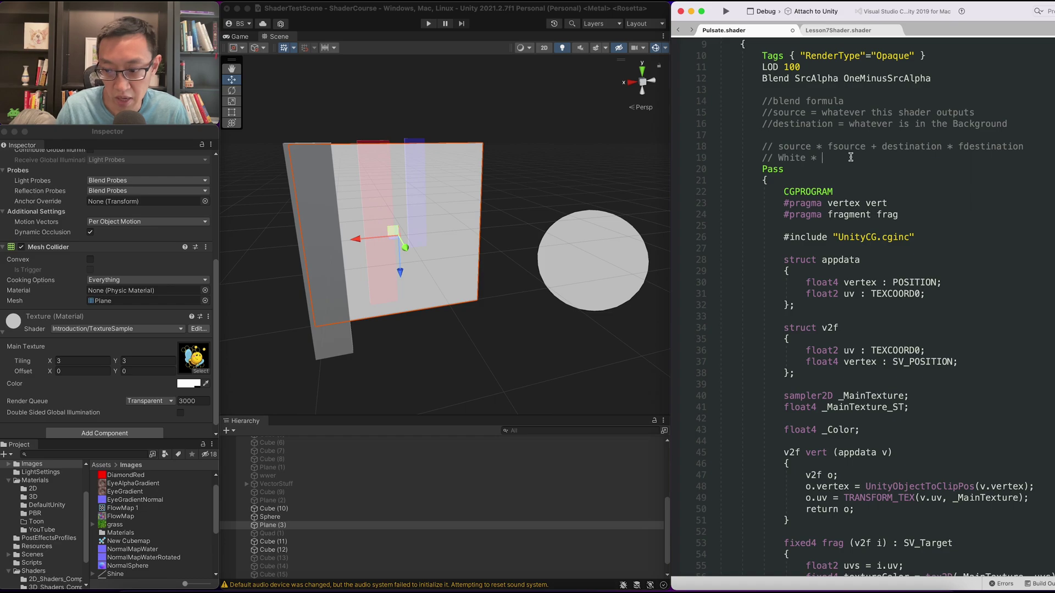
type("0.7 +")
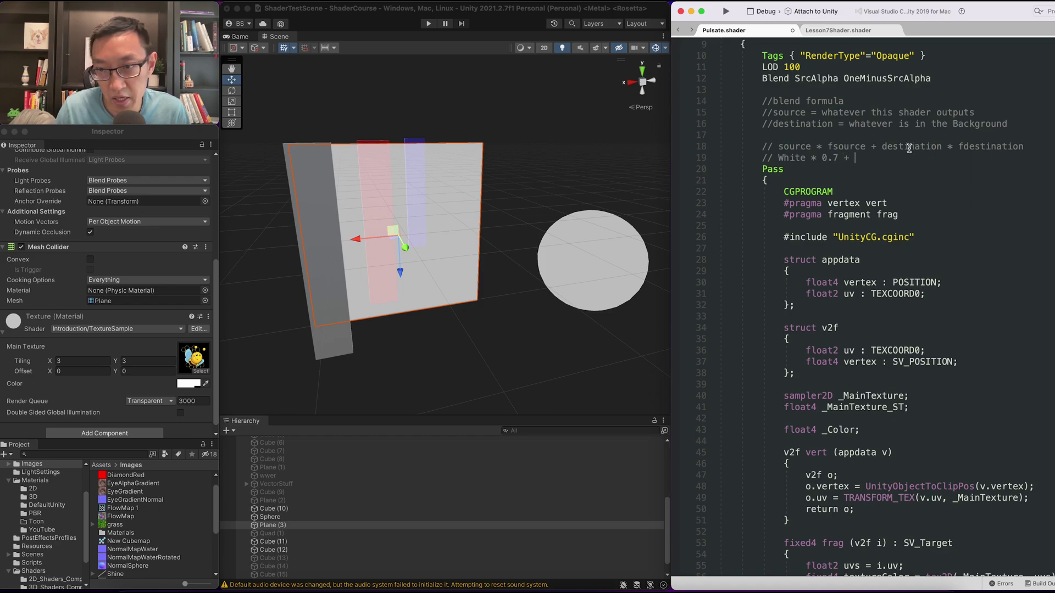
left_click(460, 171)
left_click_drag(459, 171, 394, 134, "alt")
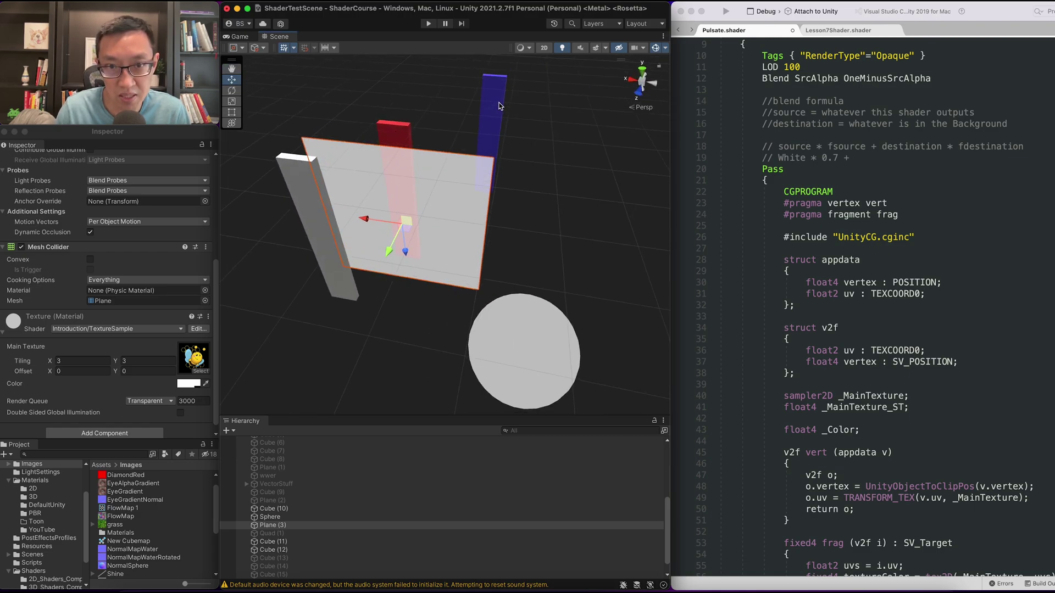
mouse_move(498, 106)
left_mouse_down("alt")
mouse_move(454, 221)
mouse_move(470, 198)
left_mouse_up("alt")
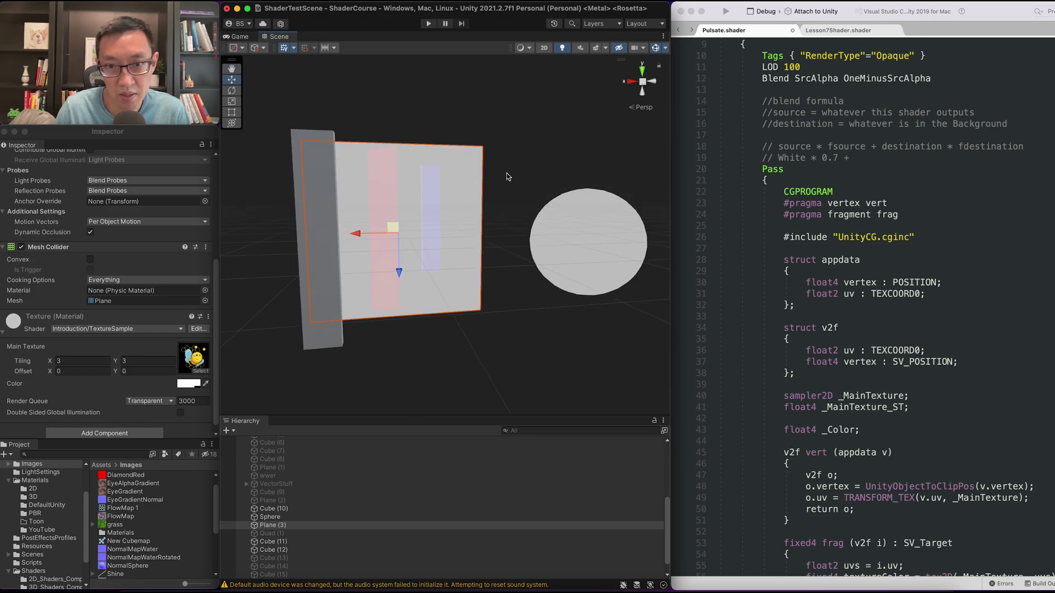
Write '// White * 0.7 + BackgroundColor * (1-0.7)' and start another comment line
left_click(897, 157)
type("Back")
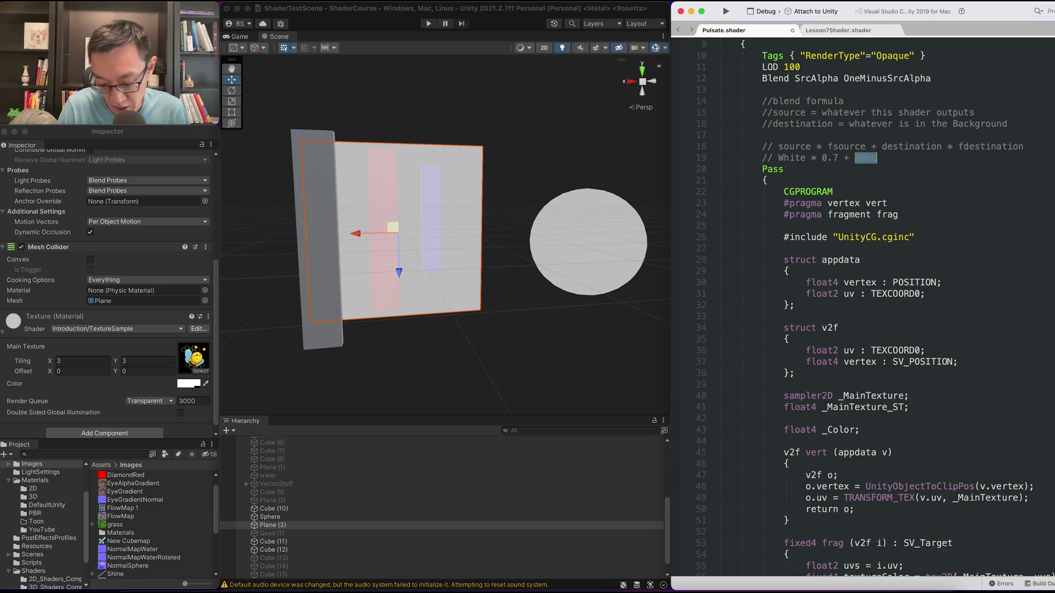
type("groundCo")
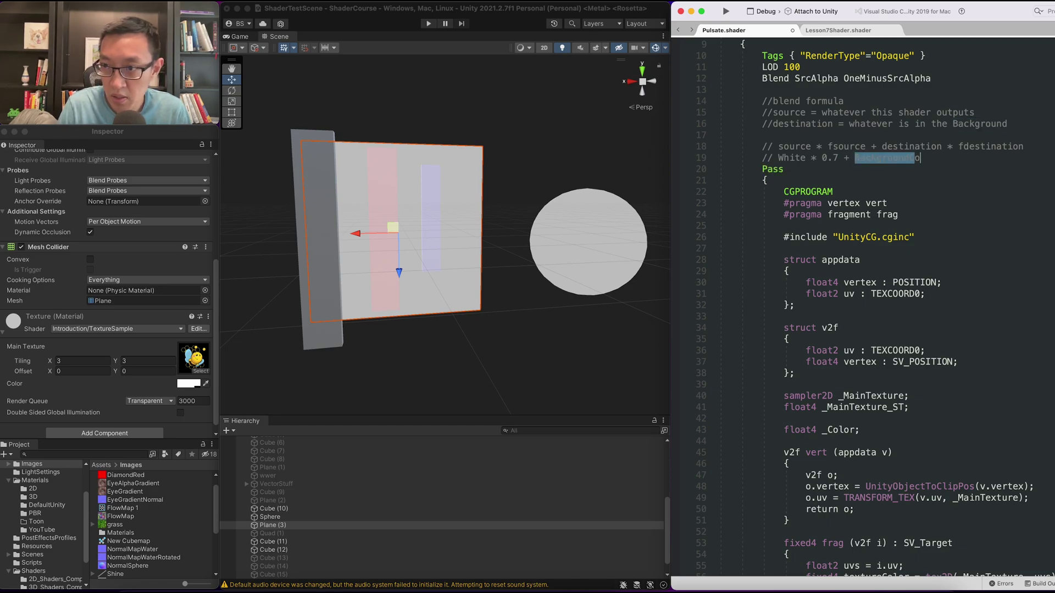
type("lor * ")
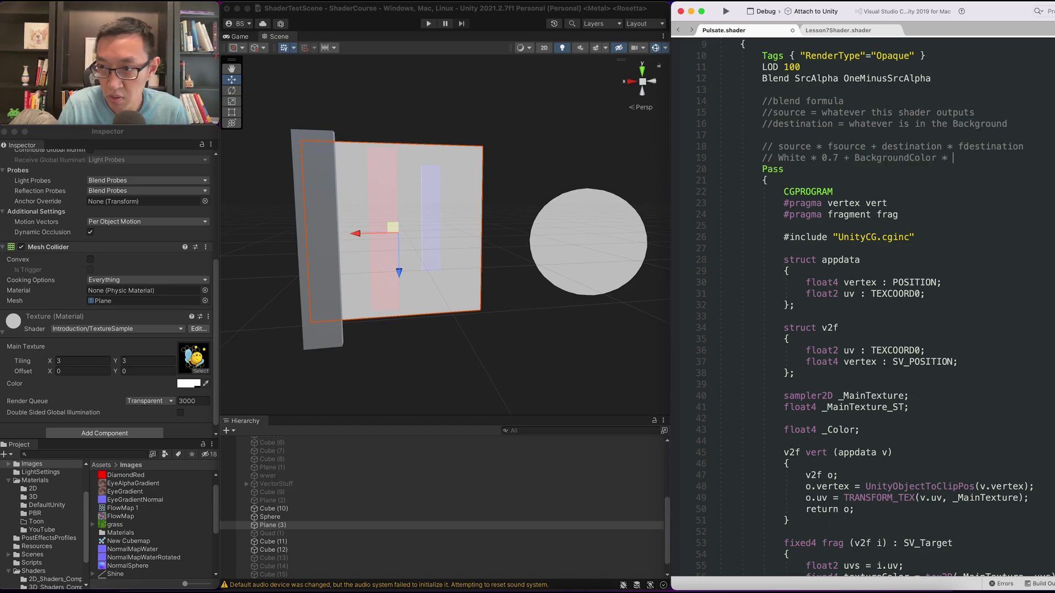
type("(1-")
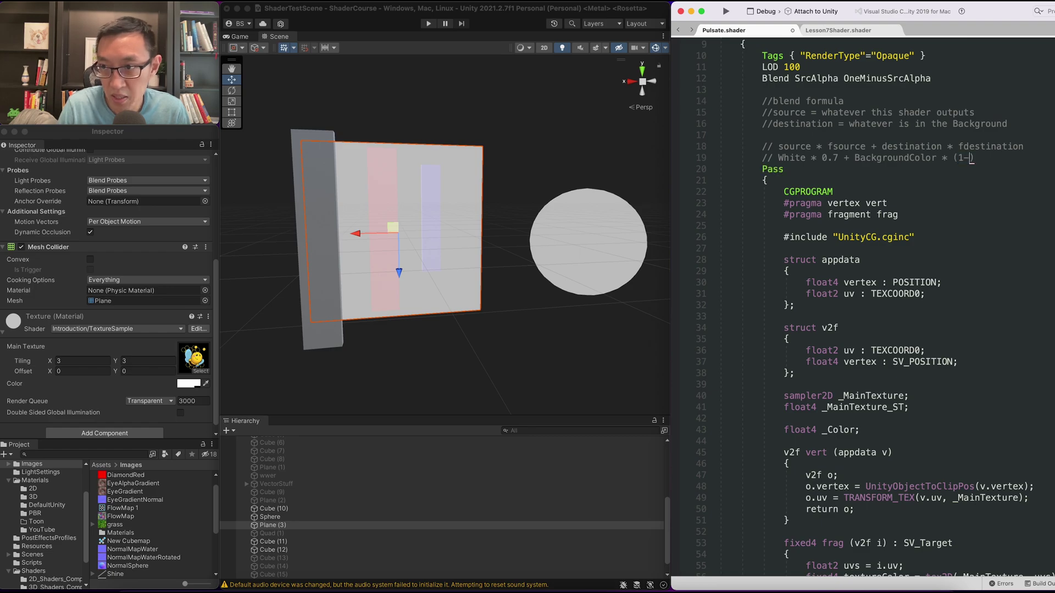
double_click(883, 78)
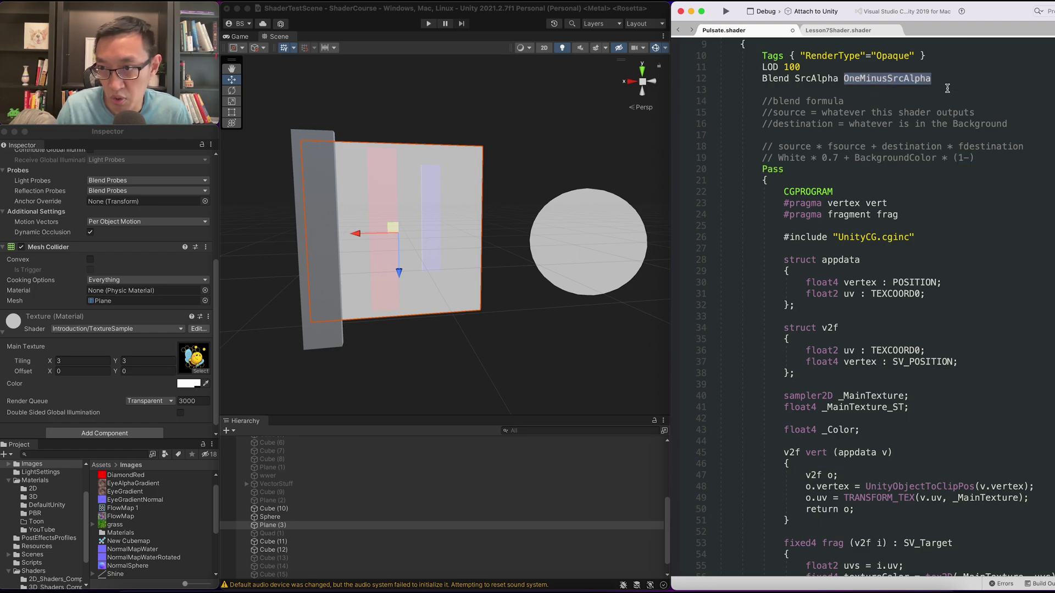
left_click(972, 159)
type("0.")
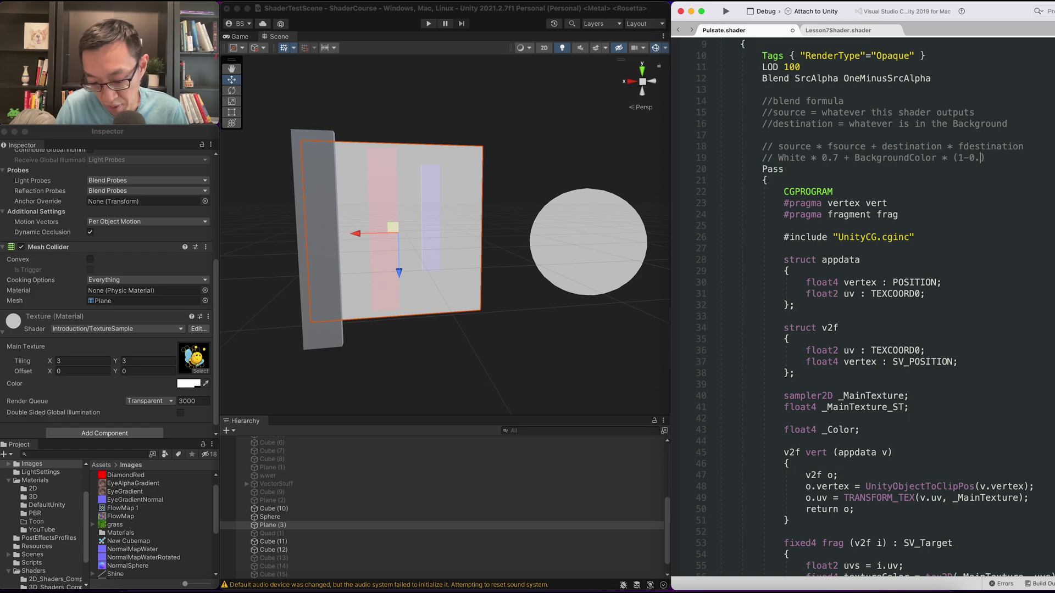
type("7")
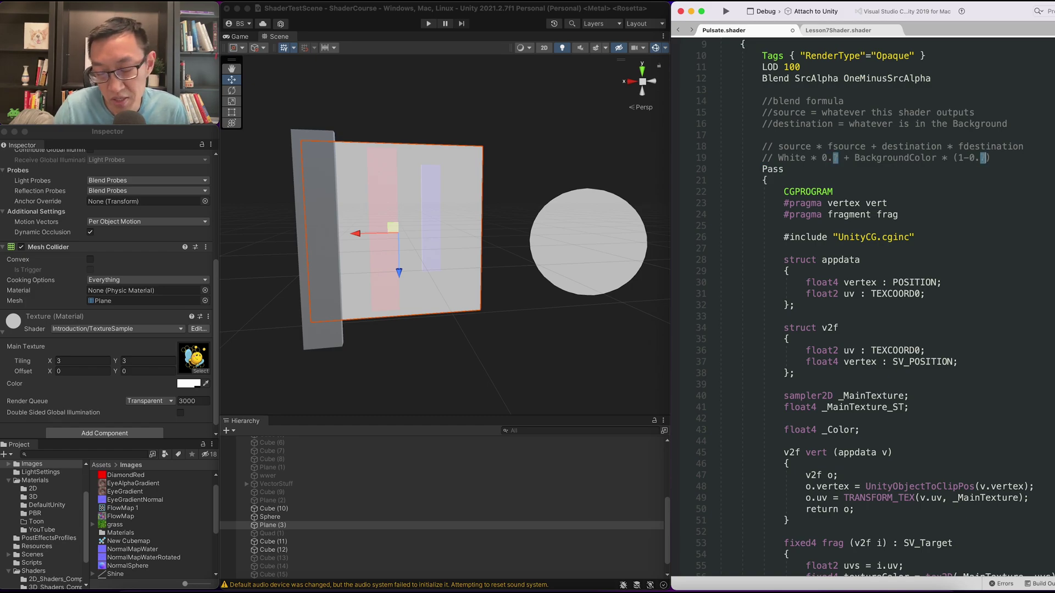
left_click(998, 159)
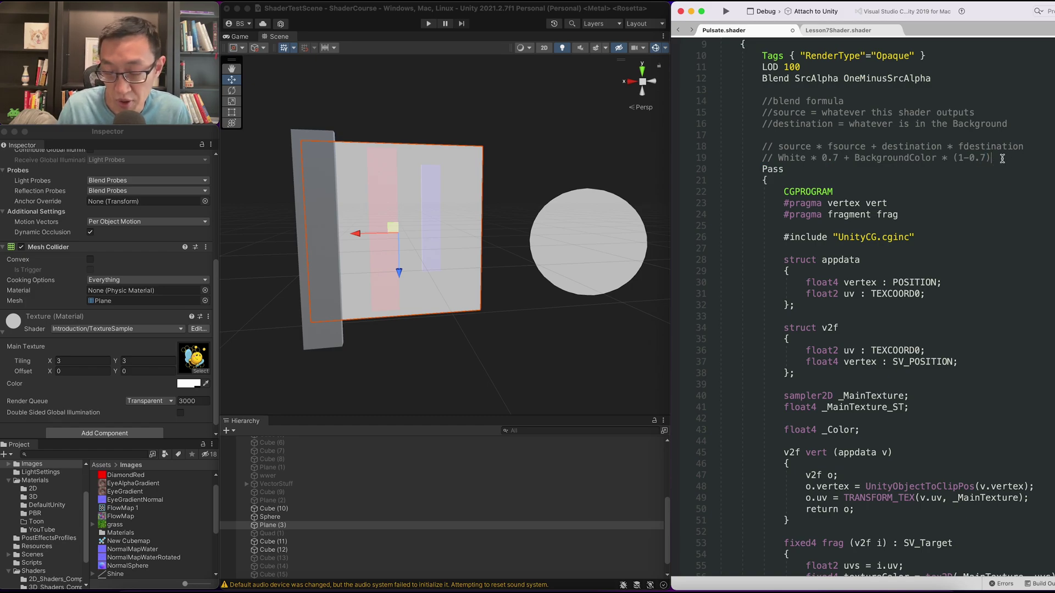
key("Return")
type("//")
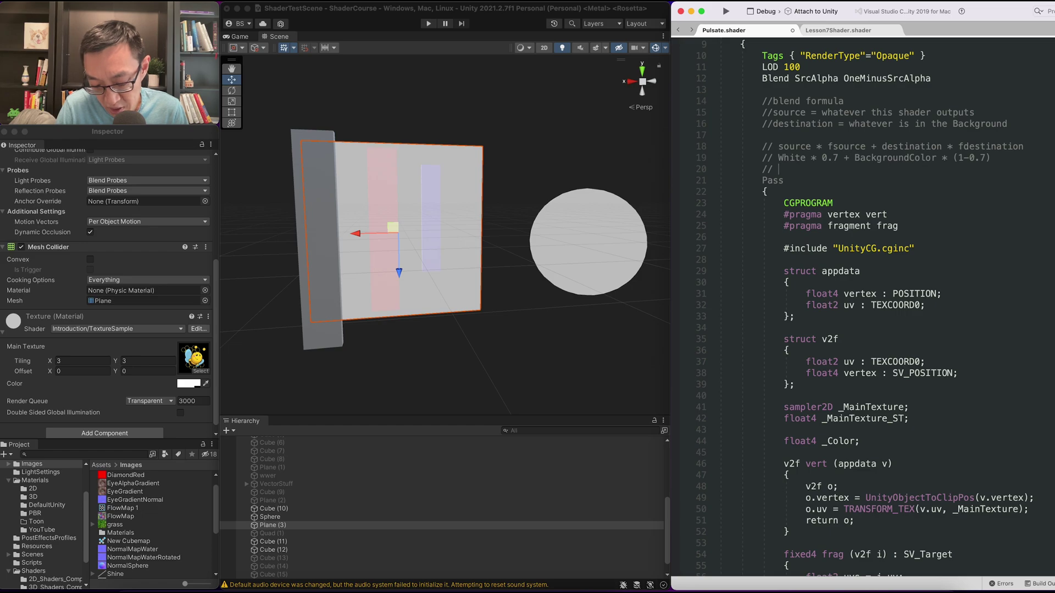
type(" e see ")
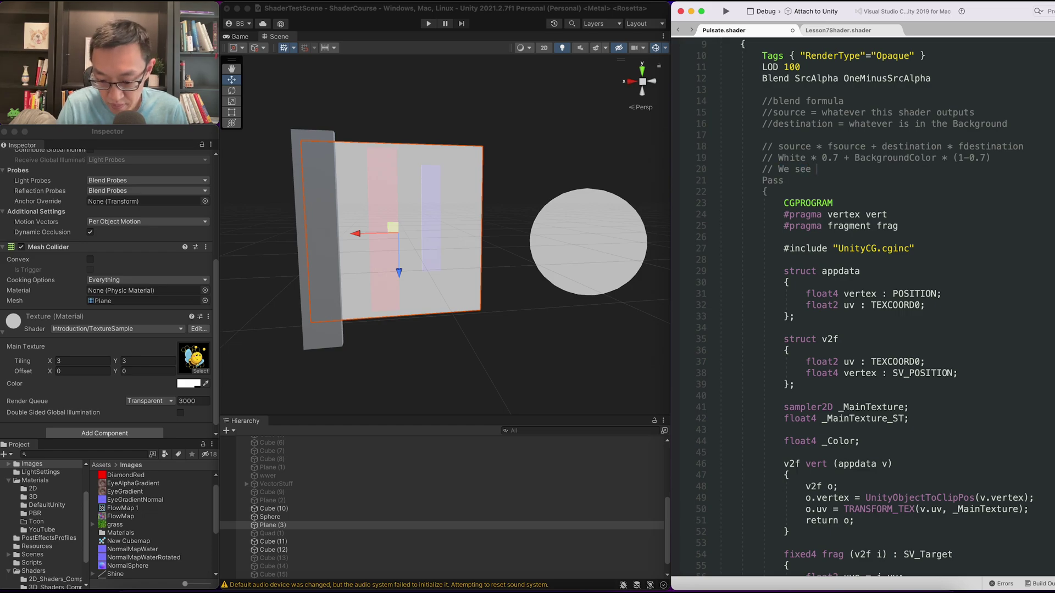
type("(")
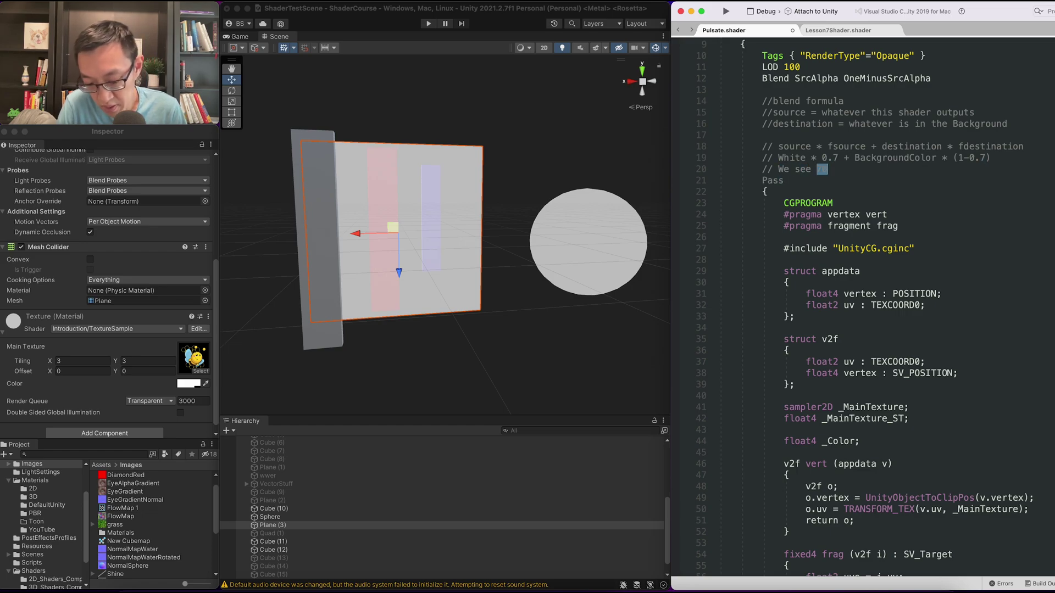
type("70% white an")
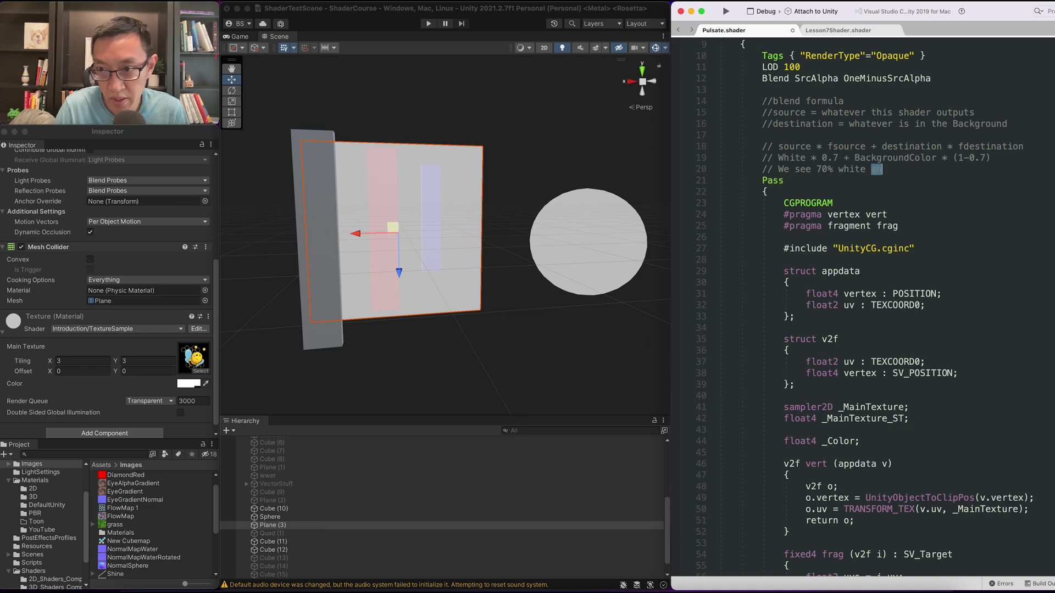
type("d ")
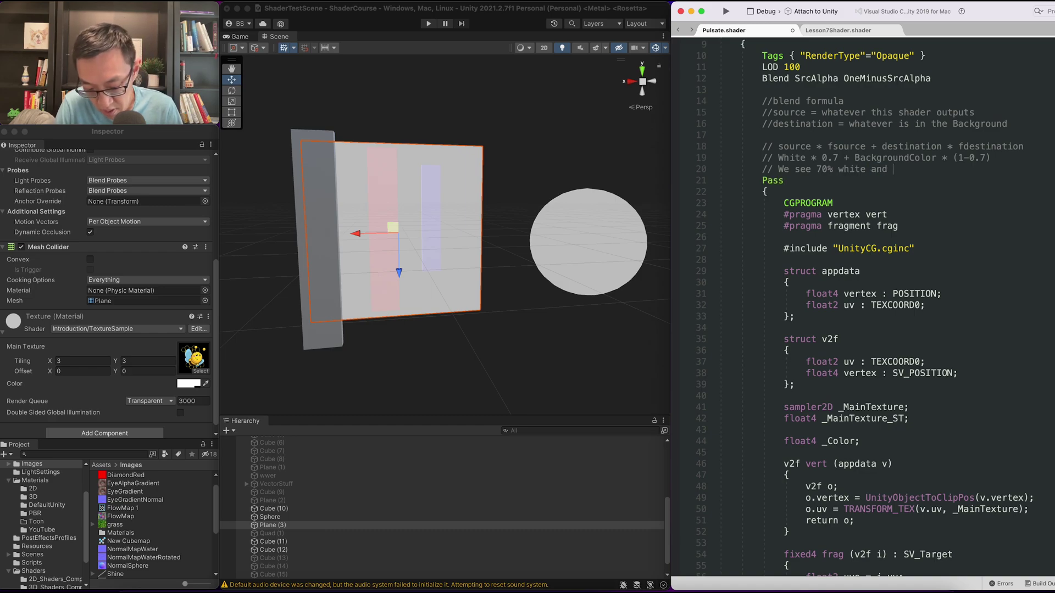
type("30% of")
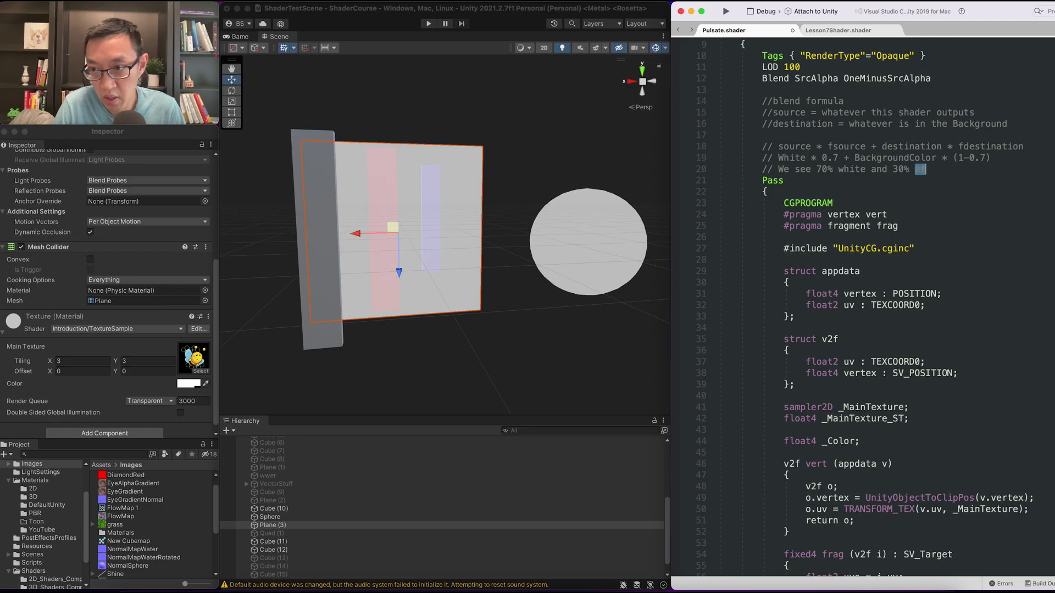
type(" the ")
type("bac")
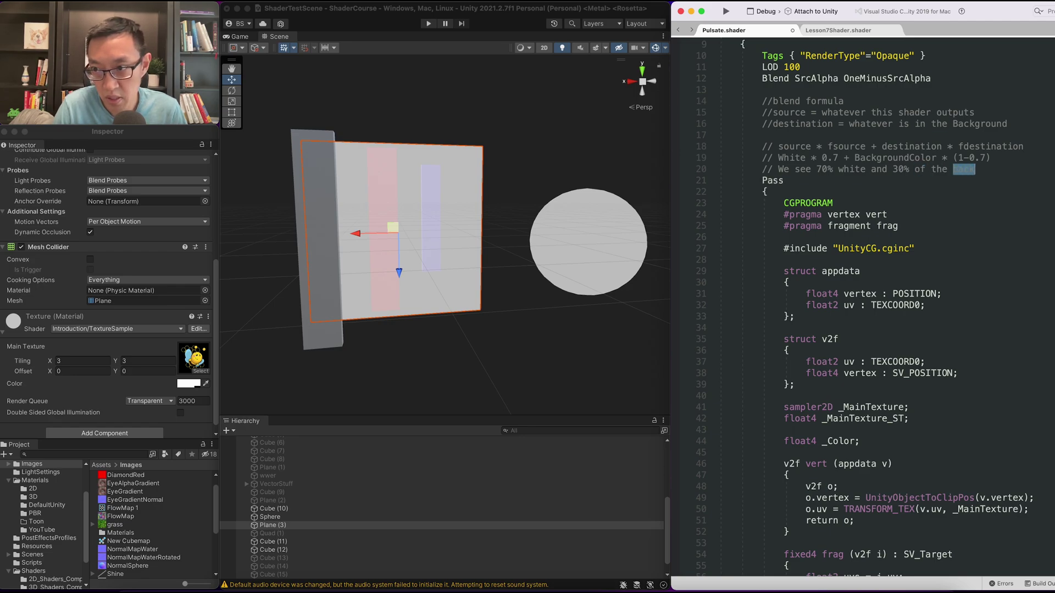
type("grou")
Finish 'We see 70% white and 30% of the backgournd' and add two blank lines before Pass
key("BackSpace")
key("BackSpace")
key("BackSpace")
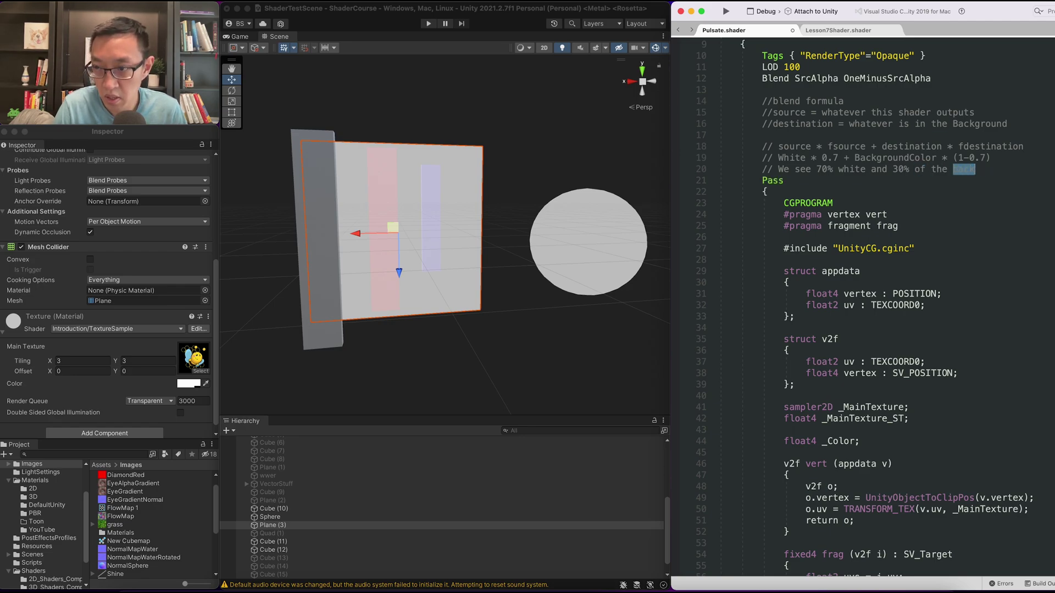
type("gournd")
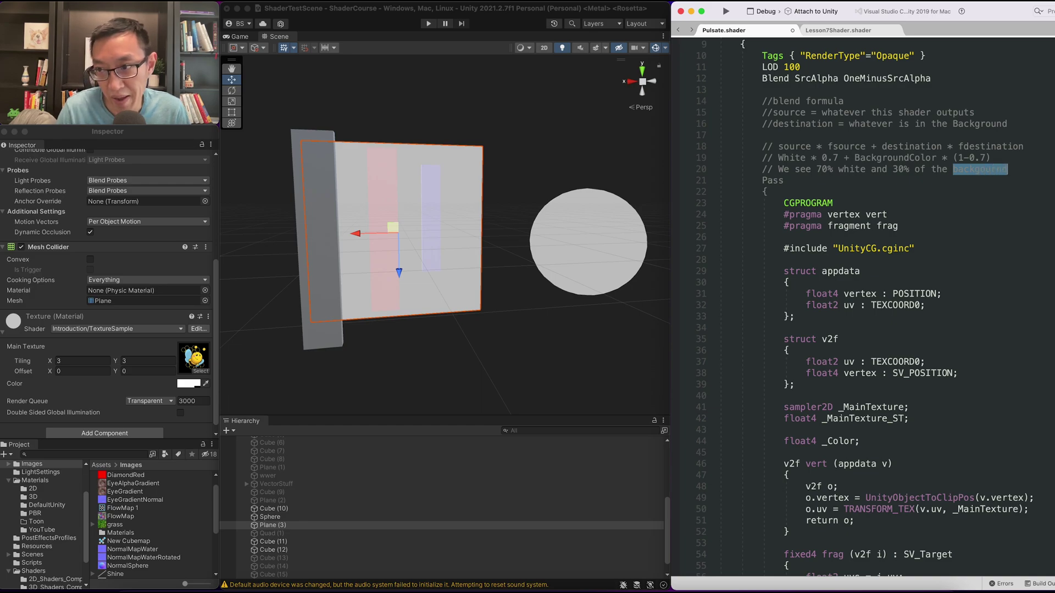
key("Return")
key("Return")
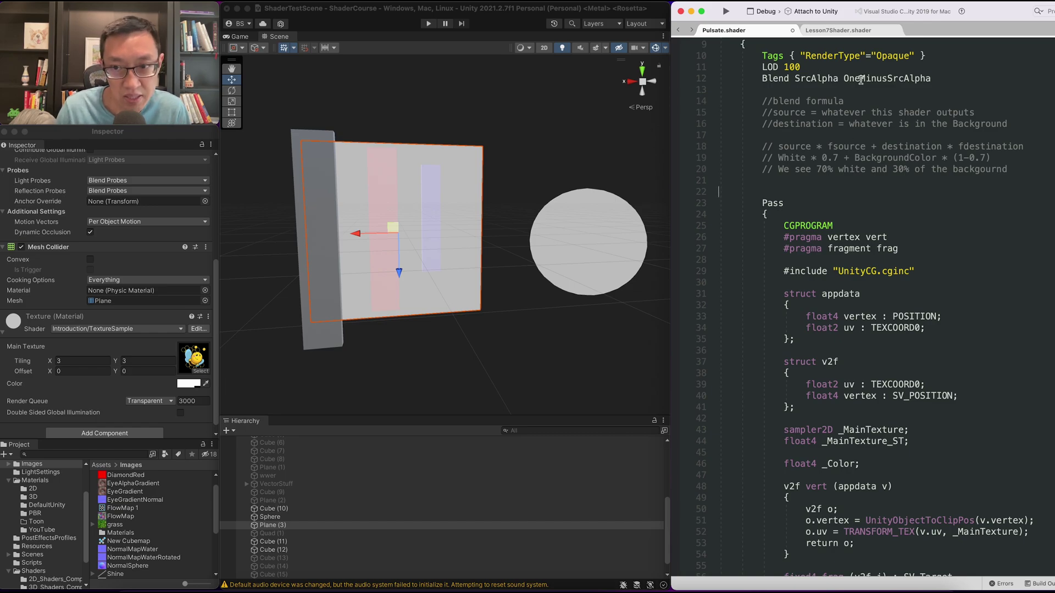
scroll(855, 89, "up", 2)
scroll(835, 142, "up", 3)
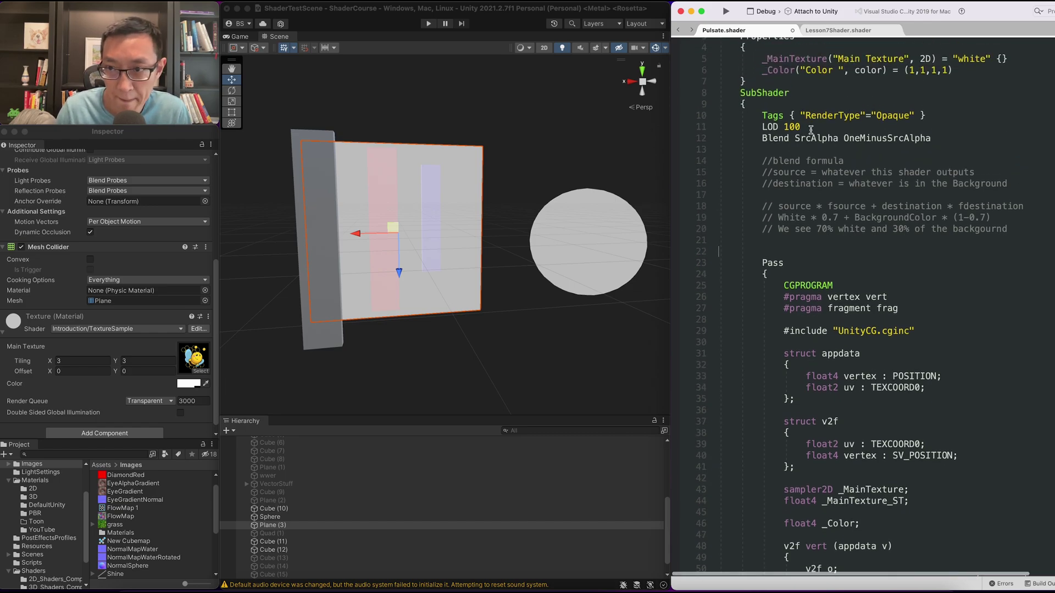
Change line 12 to 'Blend One One' and reload the shader in Unity
left_click(816, 138)
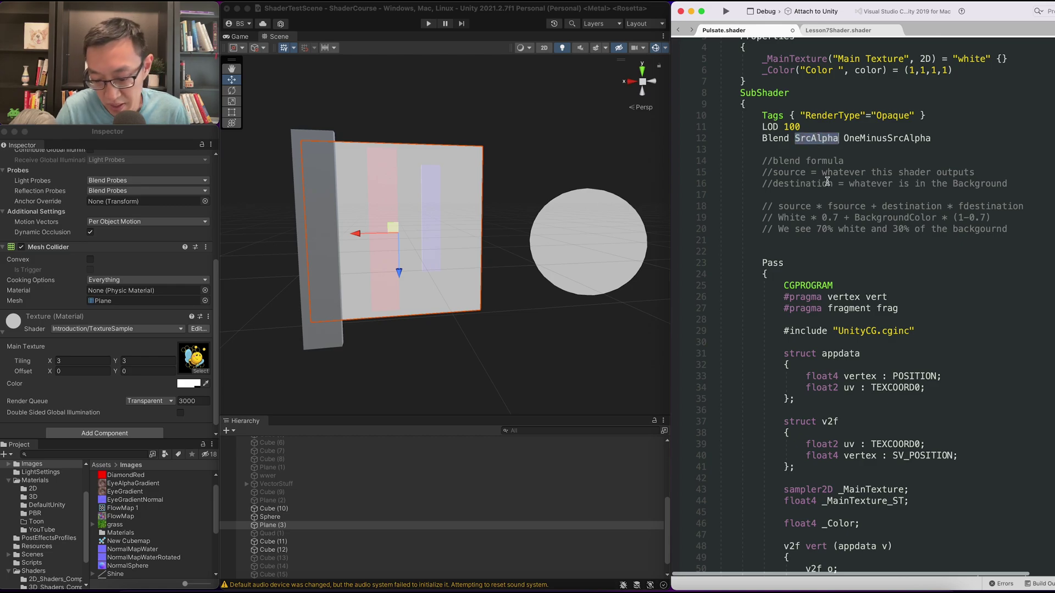
type("One")
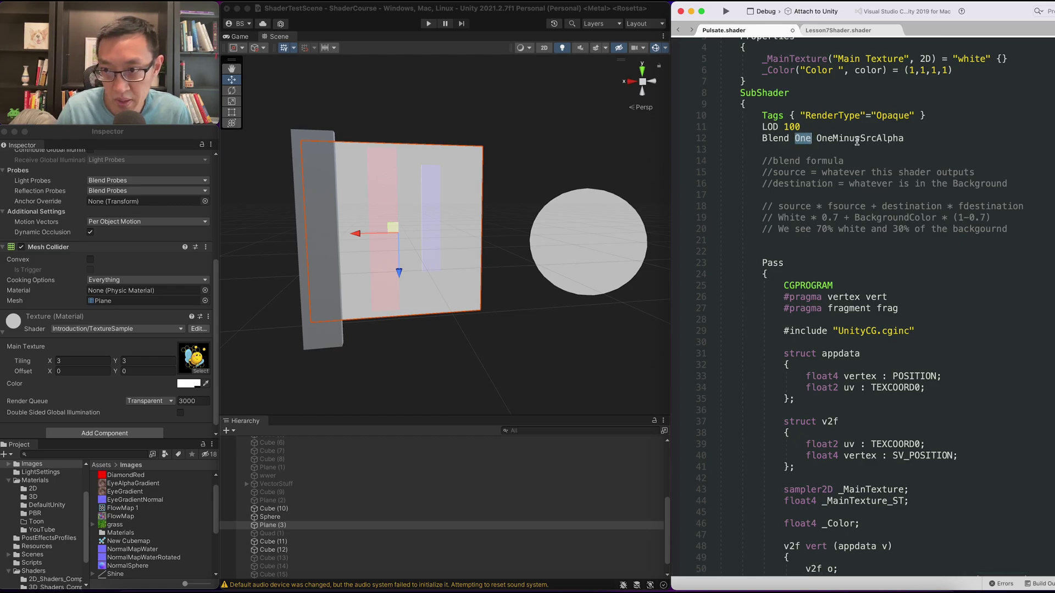
double_click(858, 138)
type("One")
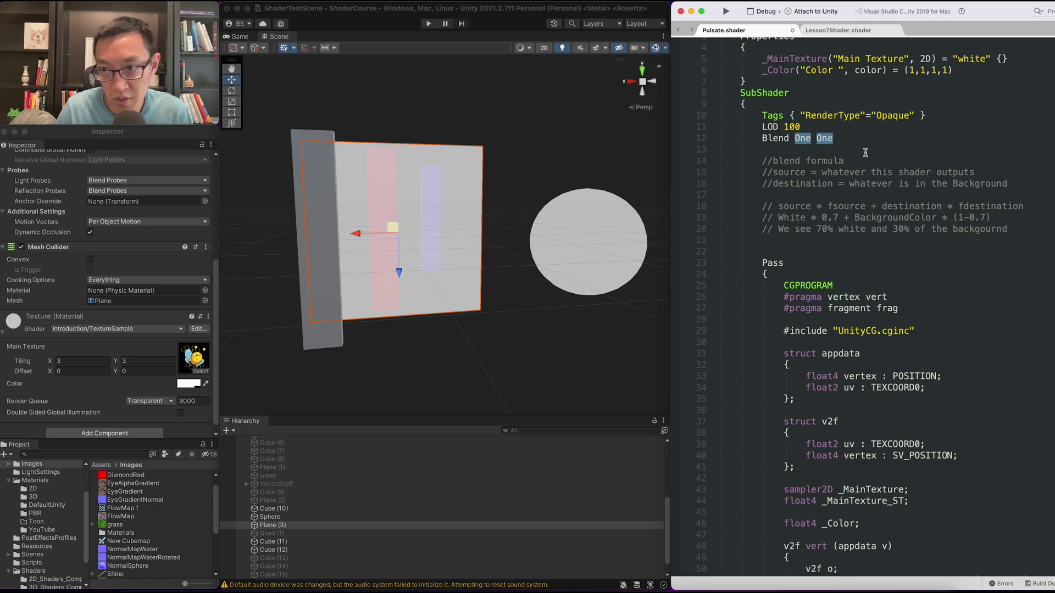
left_click(831, 151)
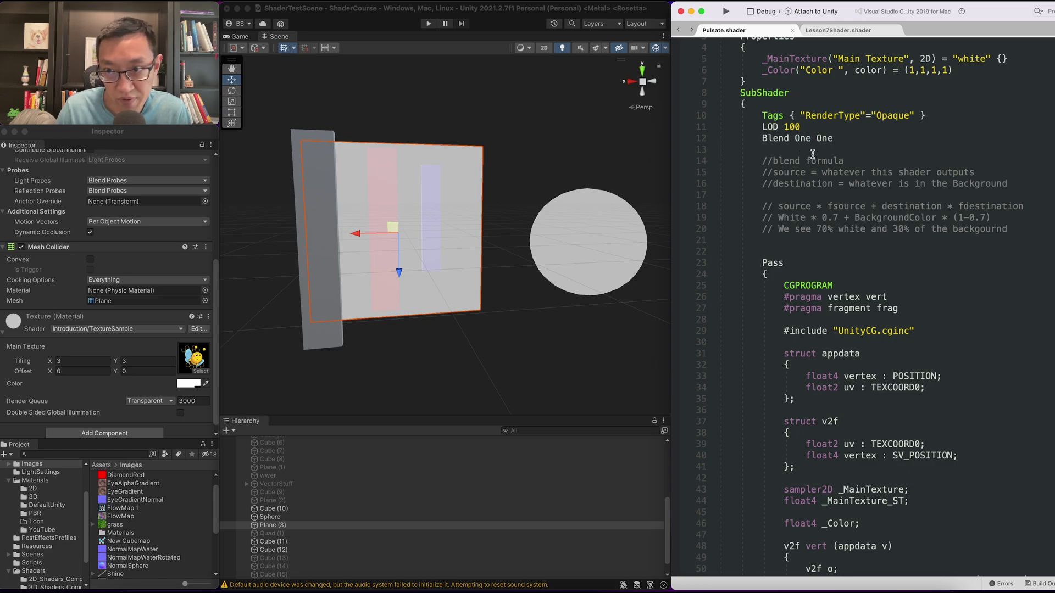
left_click(546, 209)
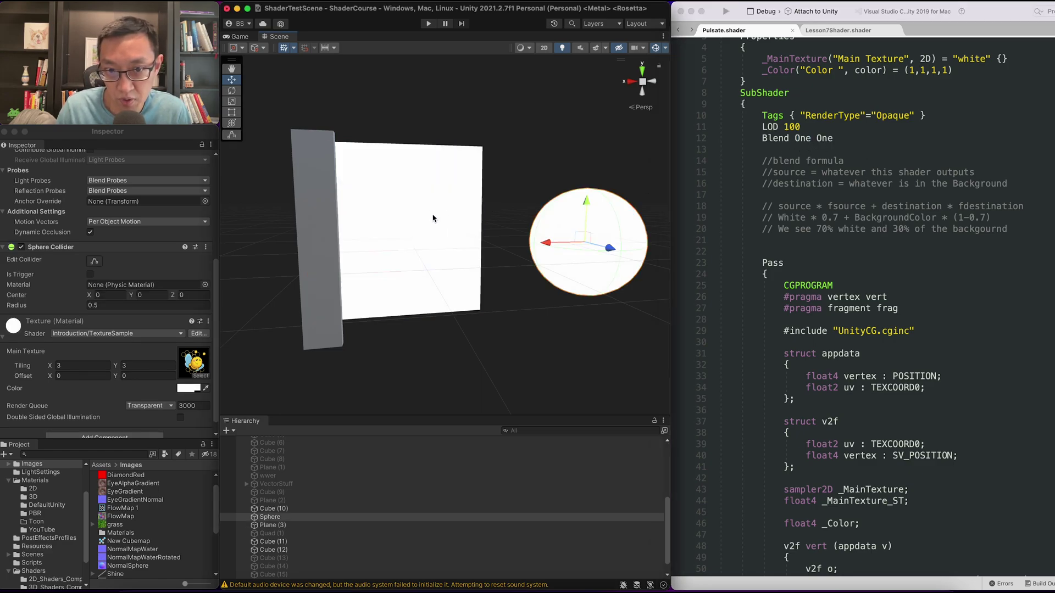
Assign the grass texture to the sphere's material Main Texture
left_click(202, 376)
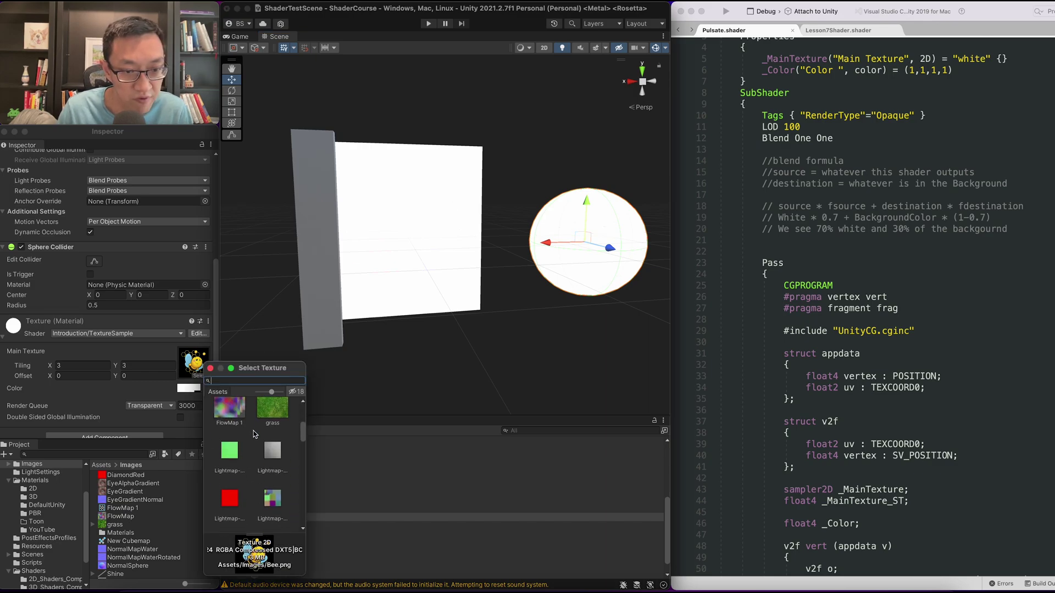
double_click(279, 417)
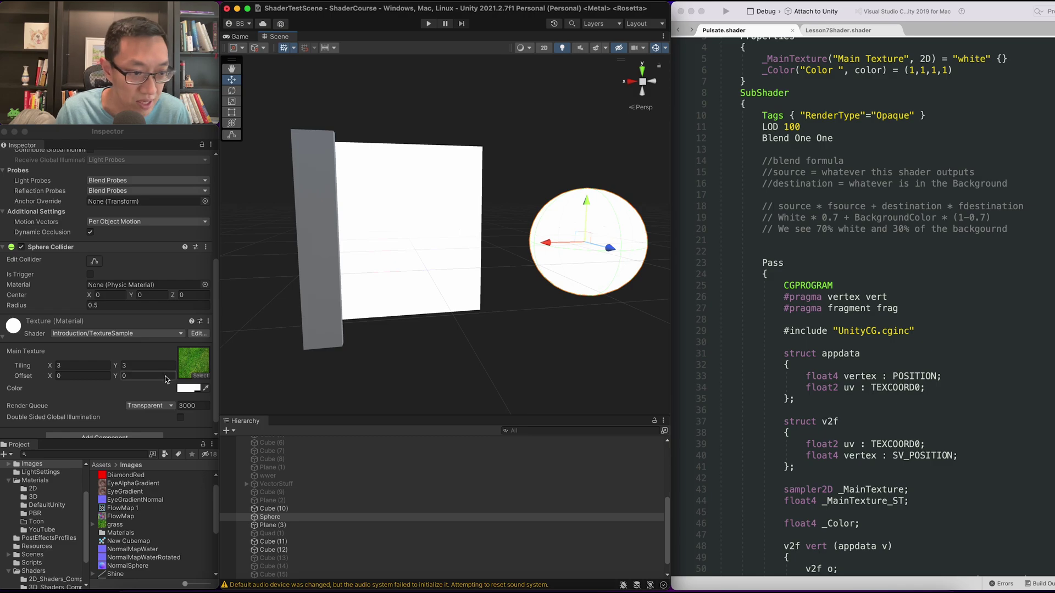
left_click(120, 526)
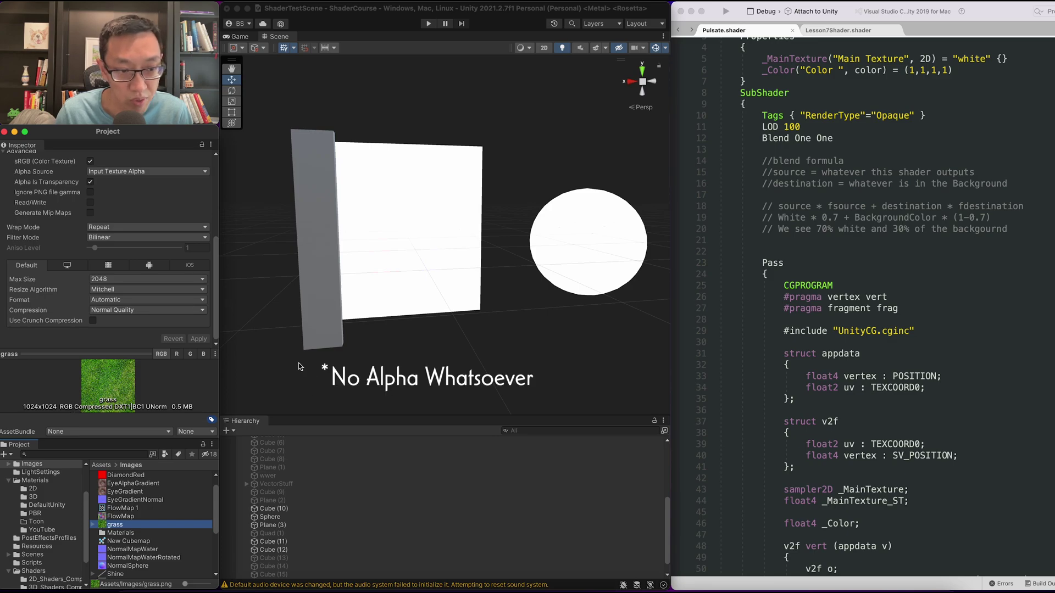
left_click(368, 262)
scroll(953, 413, "down", 4)
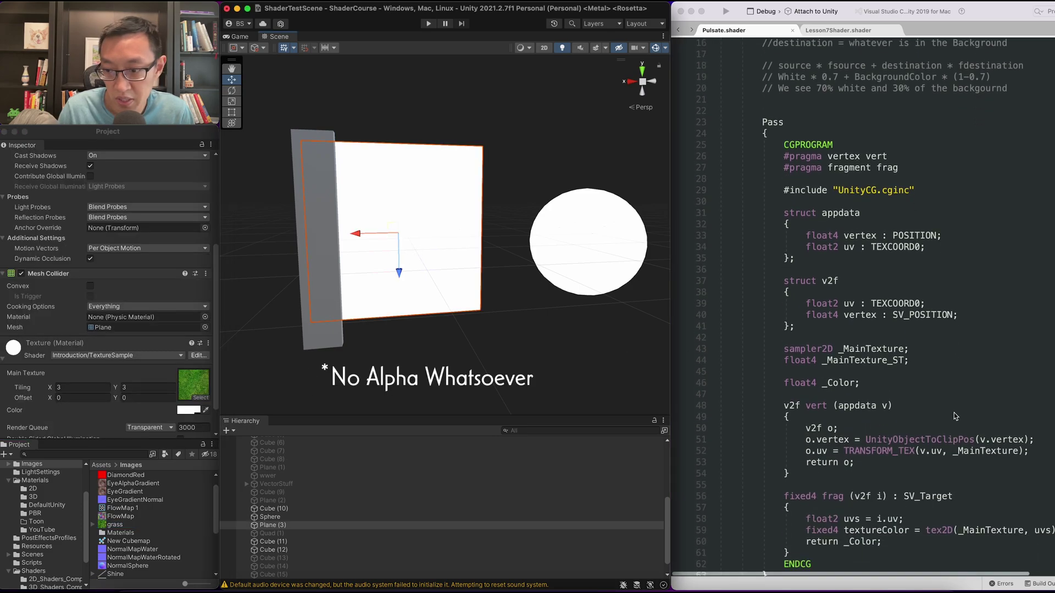
scroll(953, 413, "down", 4)
Make the fragment shader return textureColor instead of _Color, and recompile in Unity
double_click(886, 414)
key("ctrl+c")
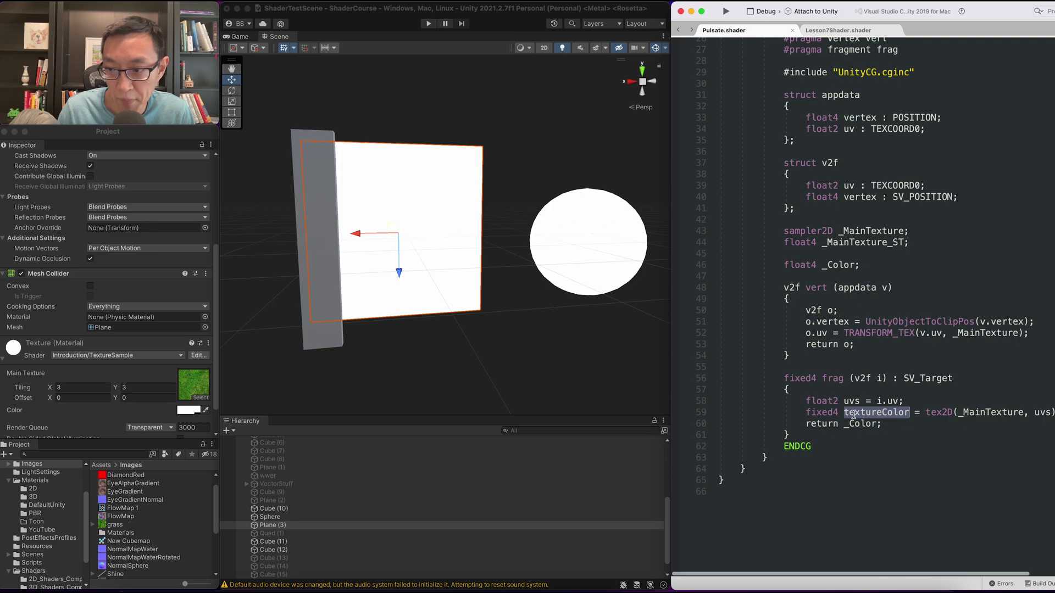
double_click(865, 424)
key("ctrl+v")
left_click(474, 263)
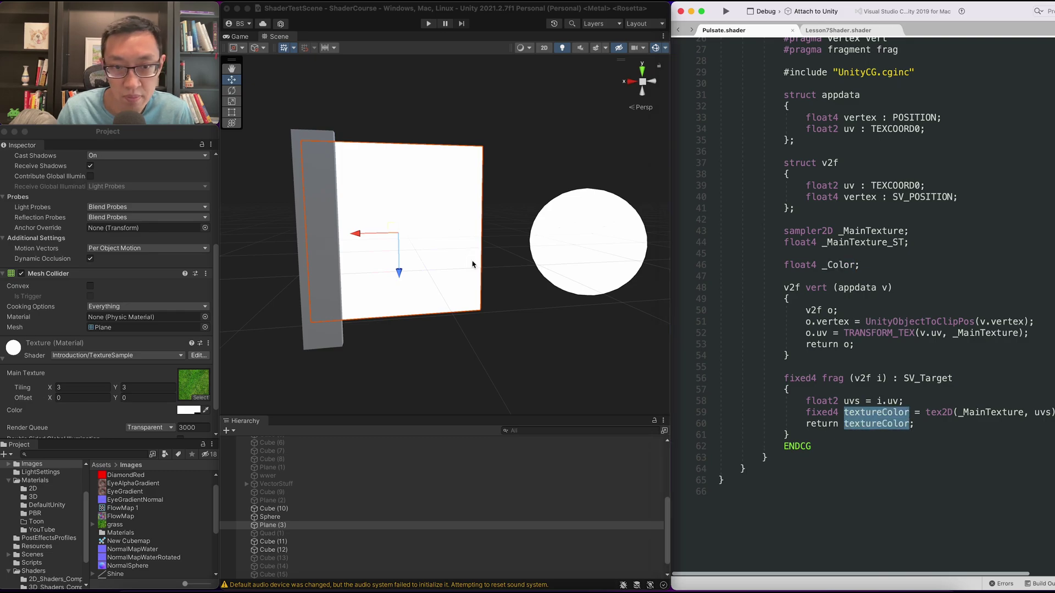
scroll(825, 218, "up", 8)
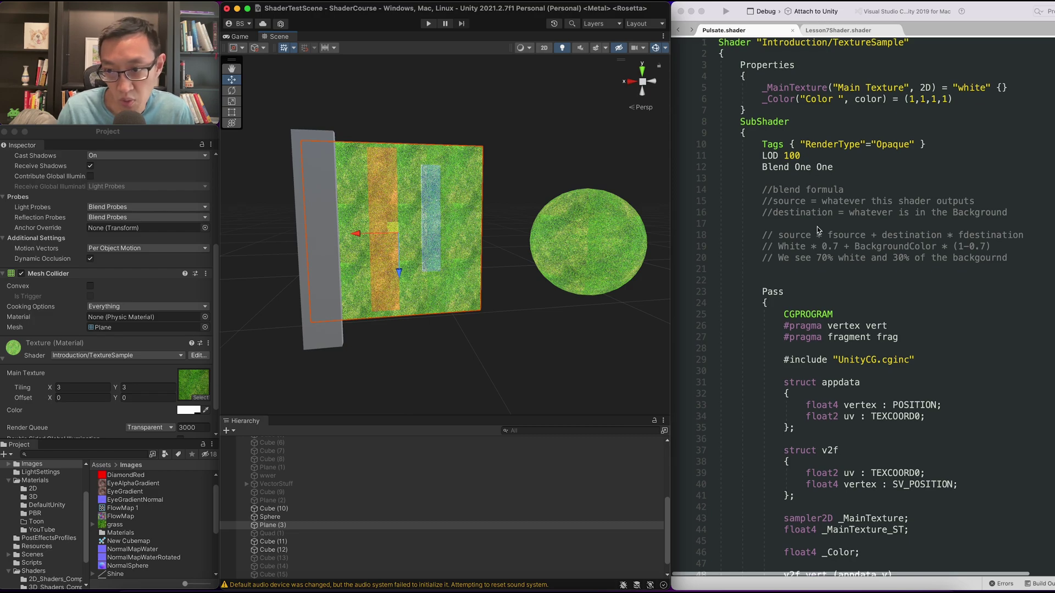
Insert two new comment lines below the blend formula comments
left_click(818, 276)
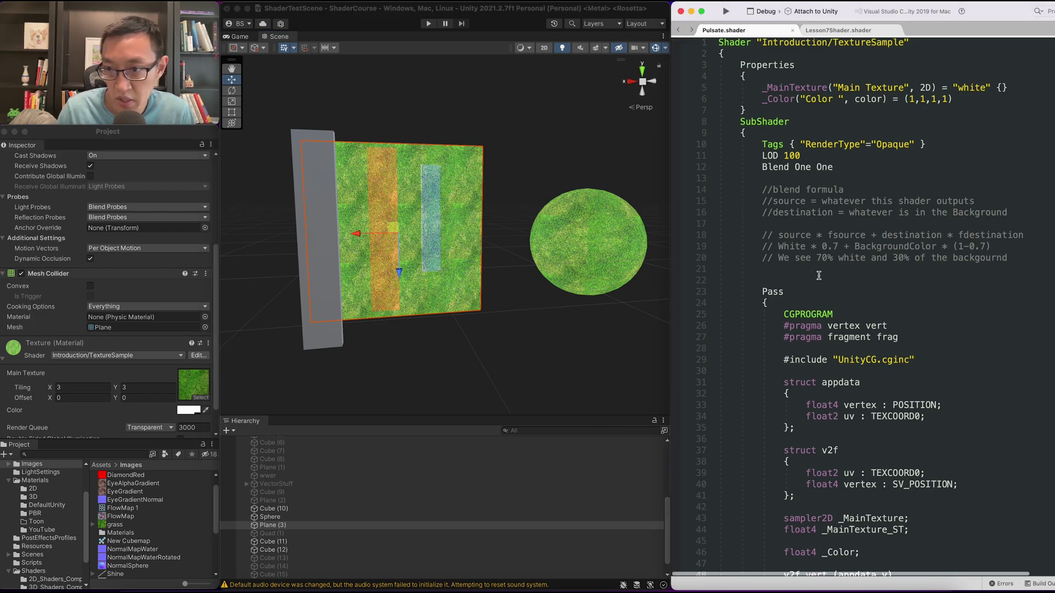
left_click_drag(819, 276, 782, 235)
left_click(783, 239)
left_click(812, 278)
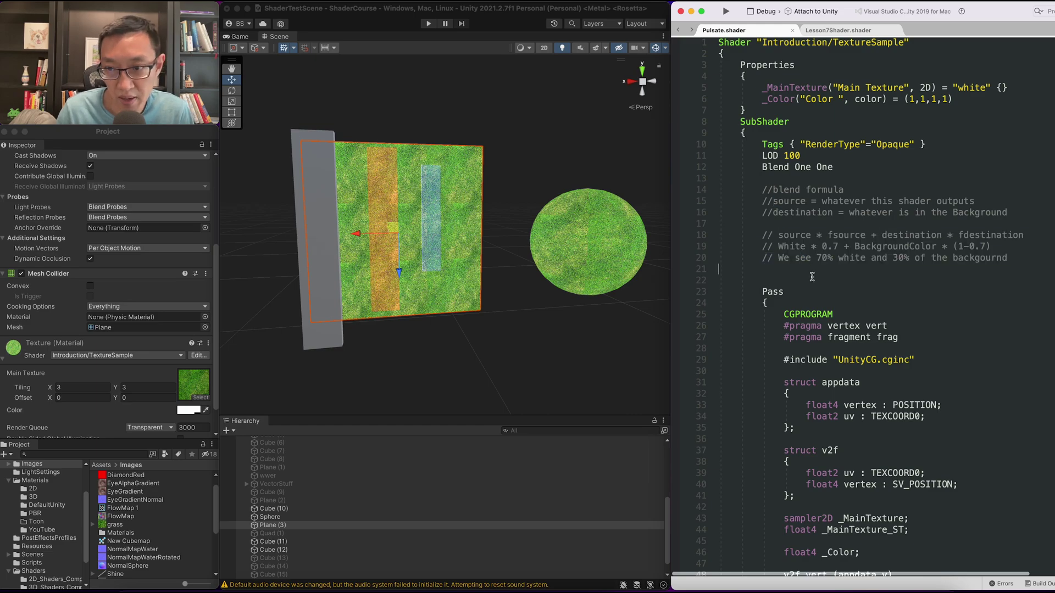
key("Return")
type("//")
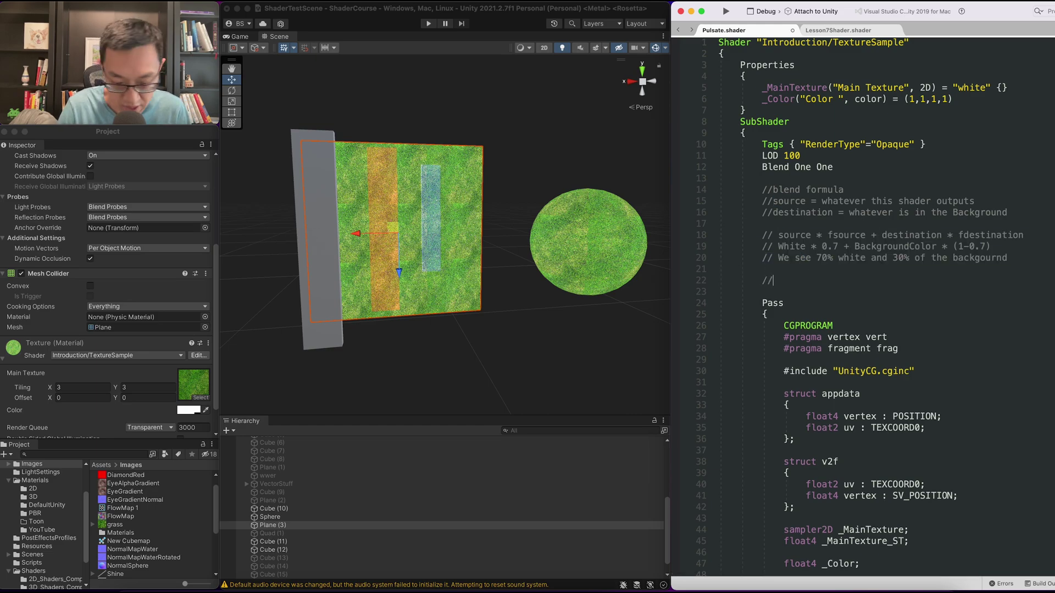
type("Additive")
key("Return")
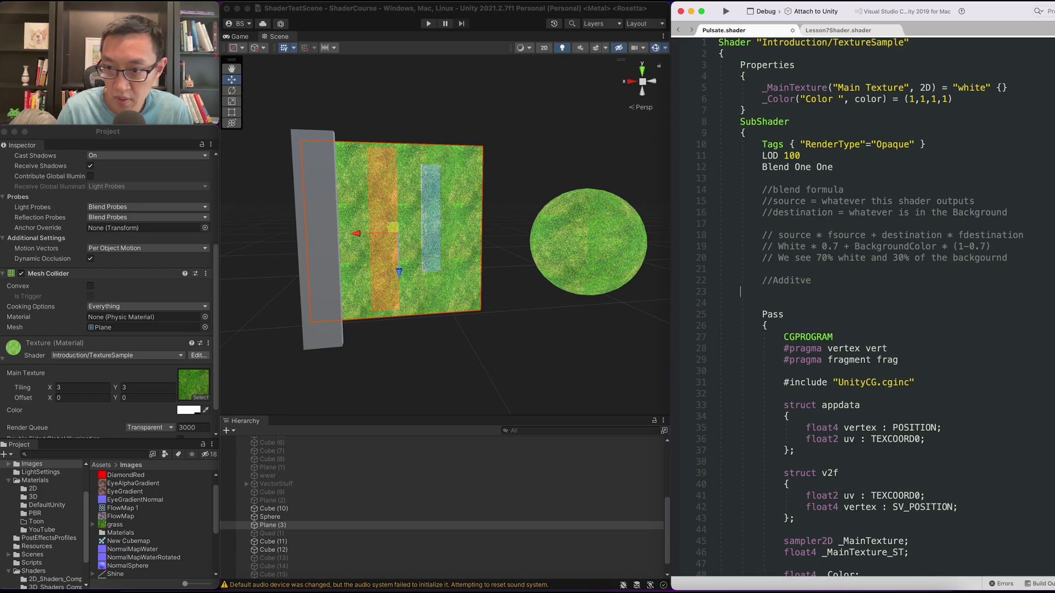
type("//")
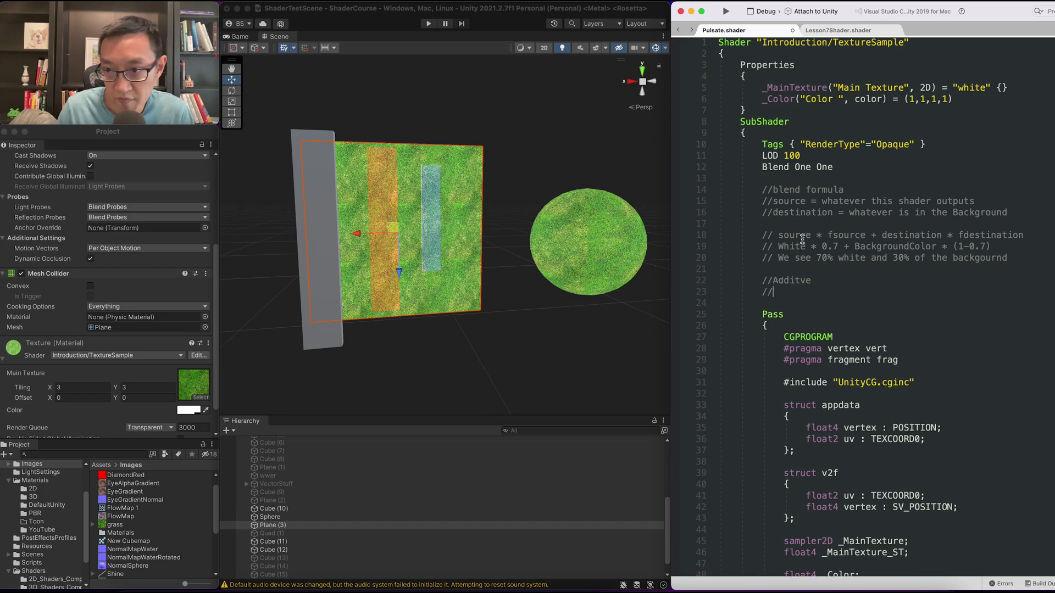
Paste the blend formula as 'source * 1 + destination * 1', then add '// Grass + BG'
left_click_drag(779, 235, 1032, 235)
key("super+c")
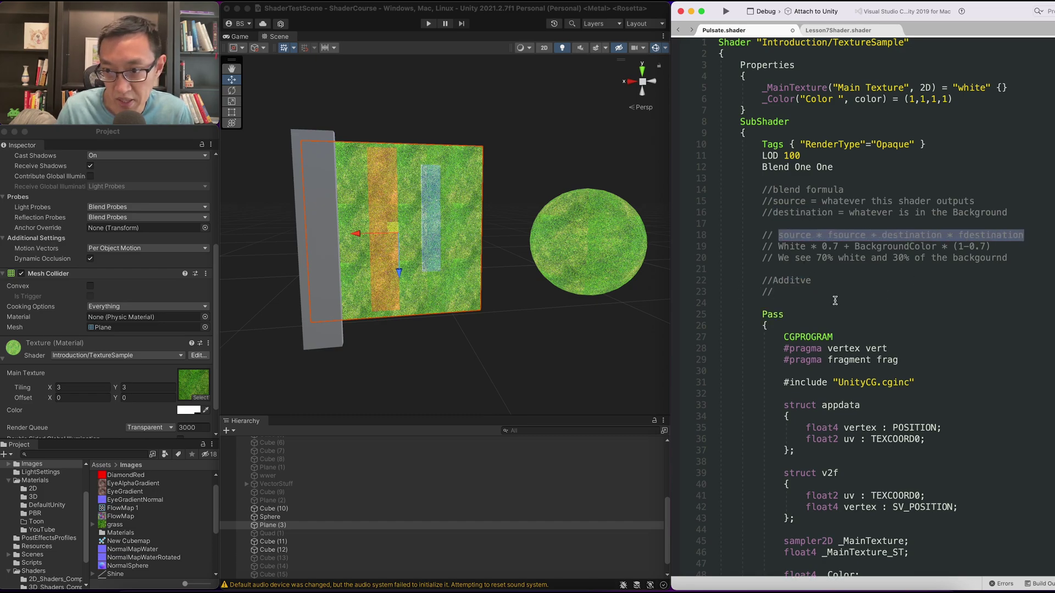
left_click(835, 294)
key("super+v")
key("Return")
key("super+v")
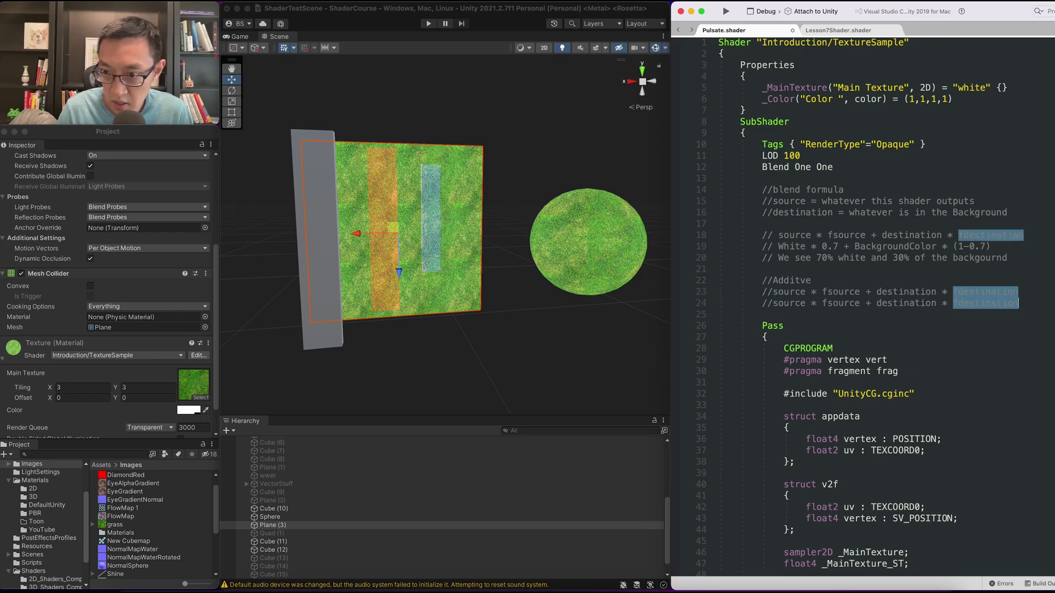
double_click(842, 303)
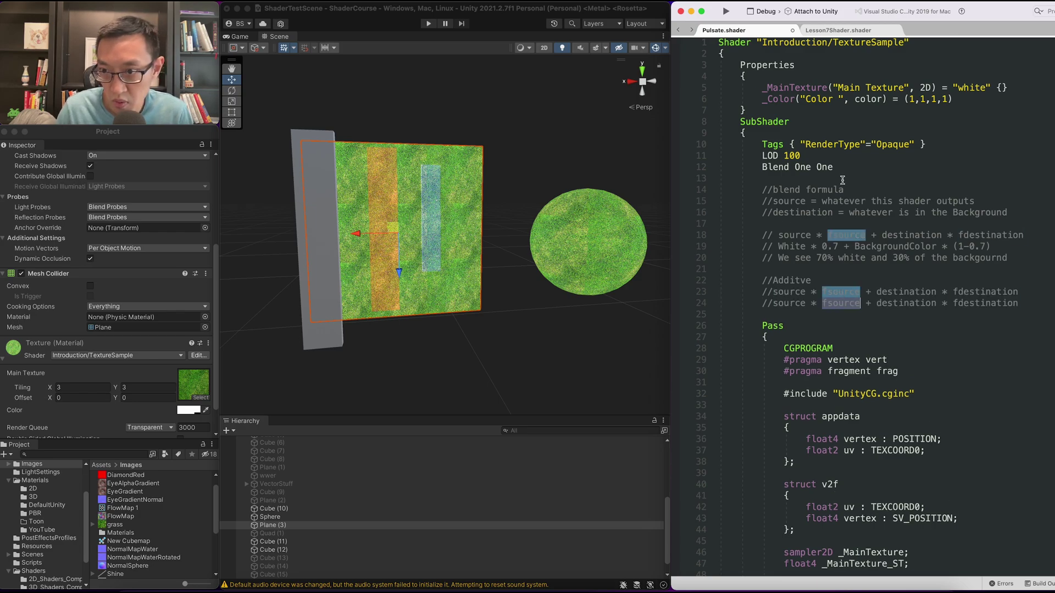
type("1")
double_click(966, 305)
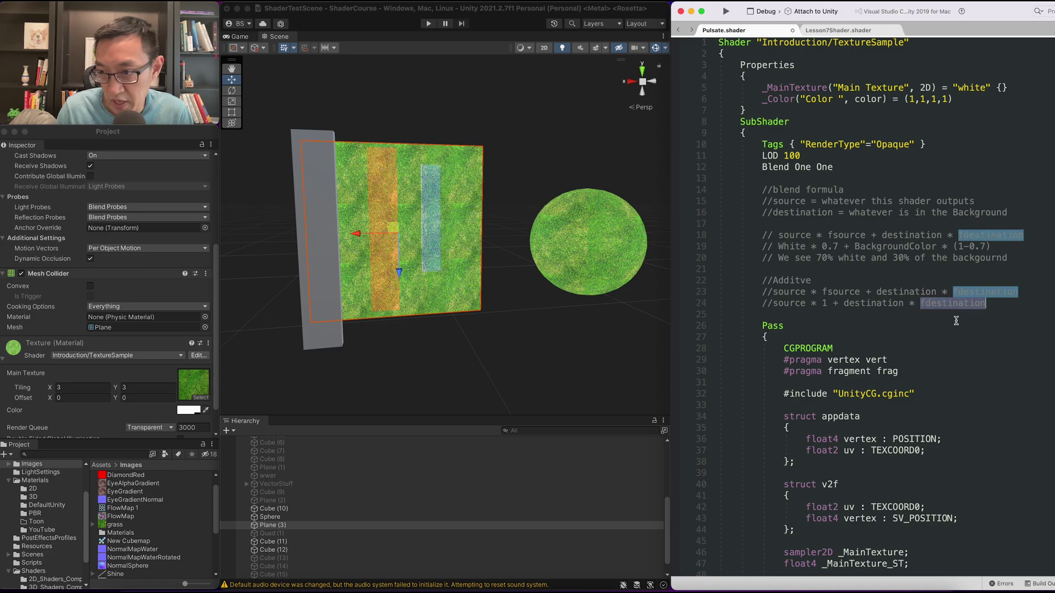
type("1")
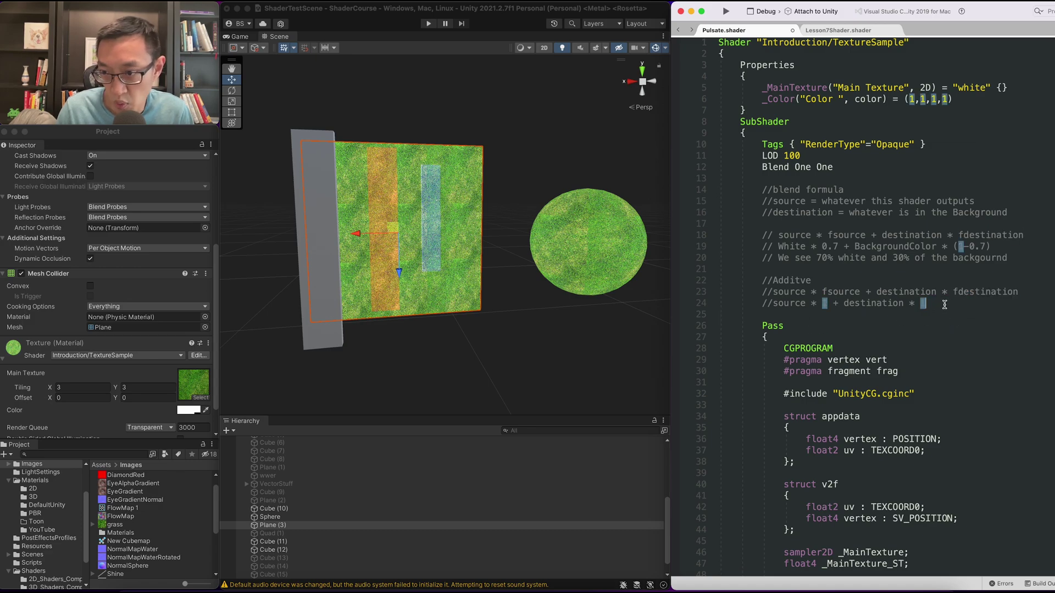
key("Return")
type("//")
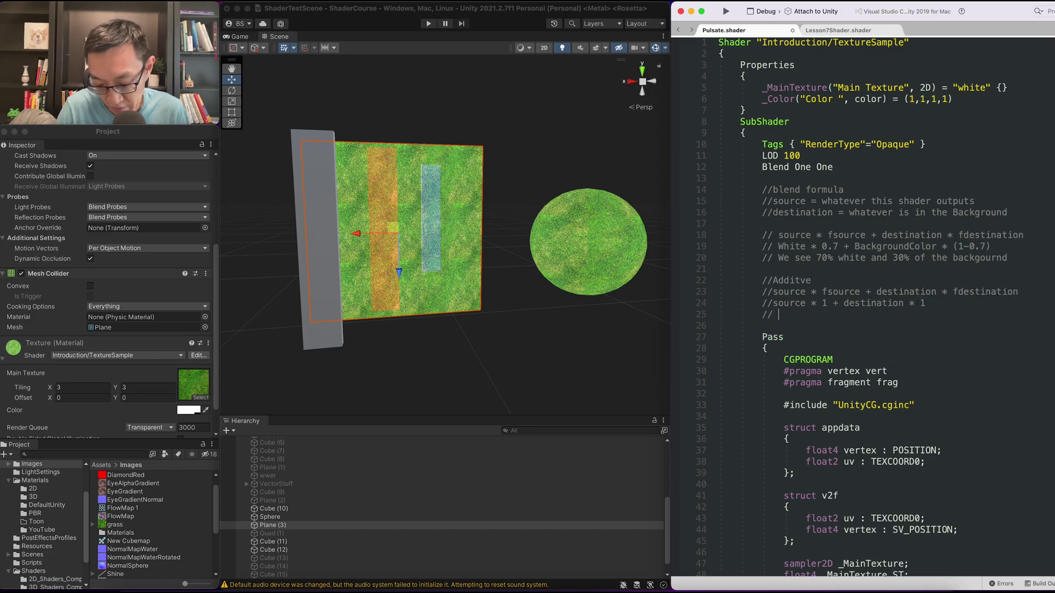
type(" Blend")
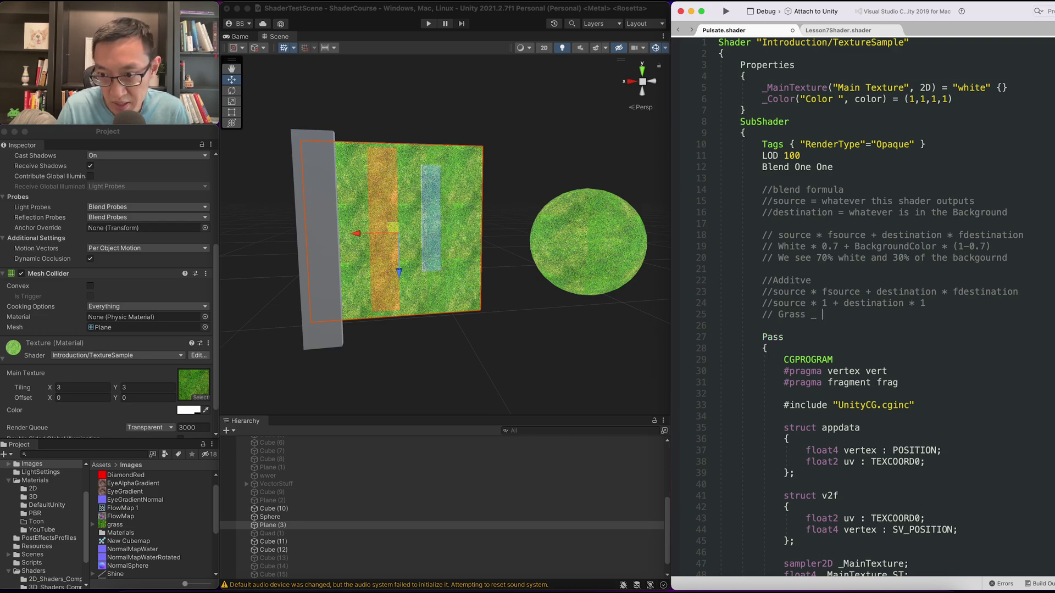
key("BackSpace")
key("BackSpace")
type("+ ")
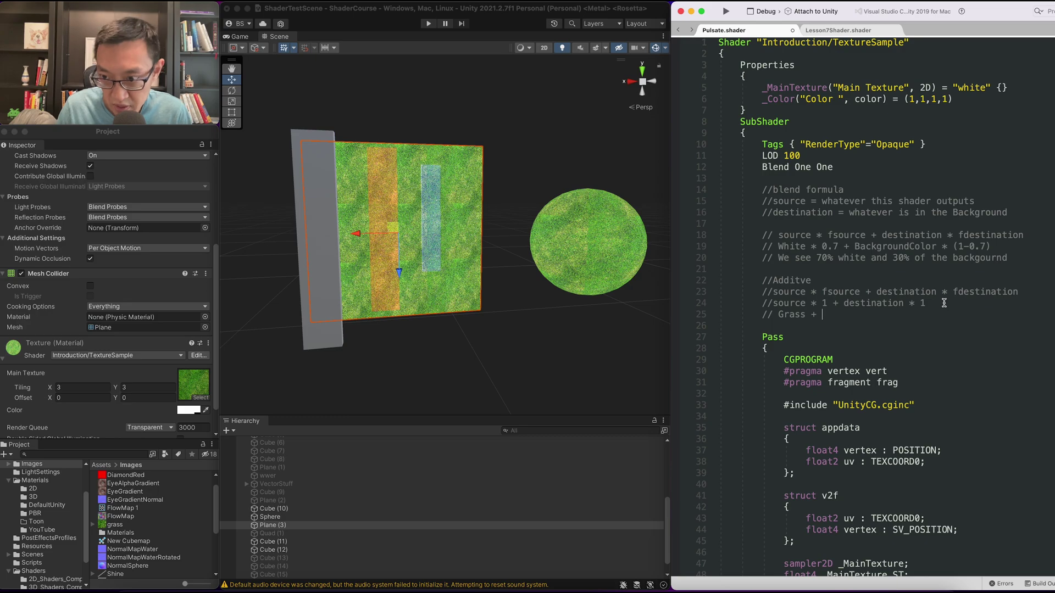
type("B")
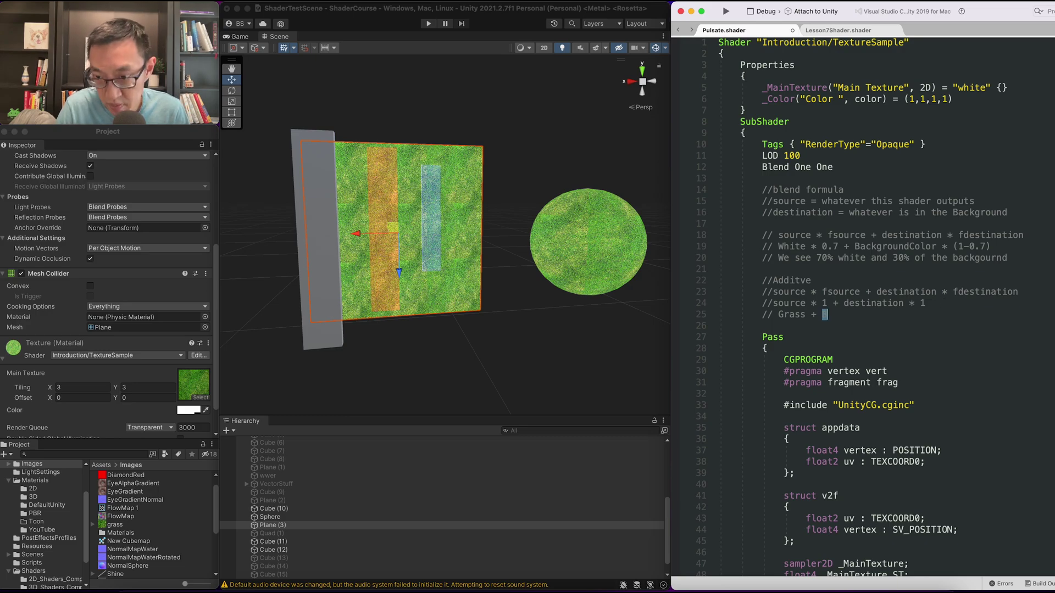
type("G")
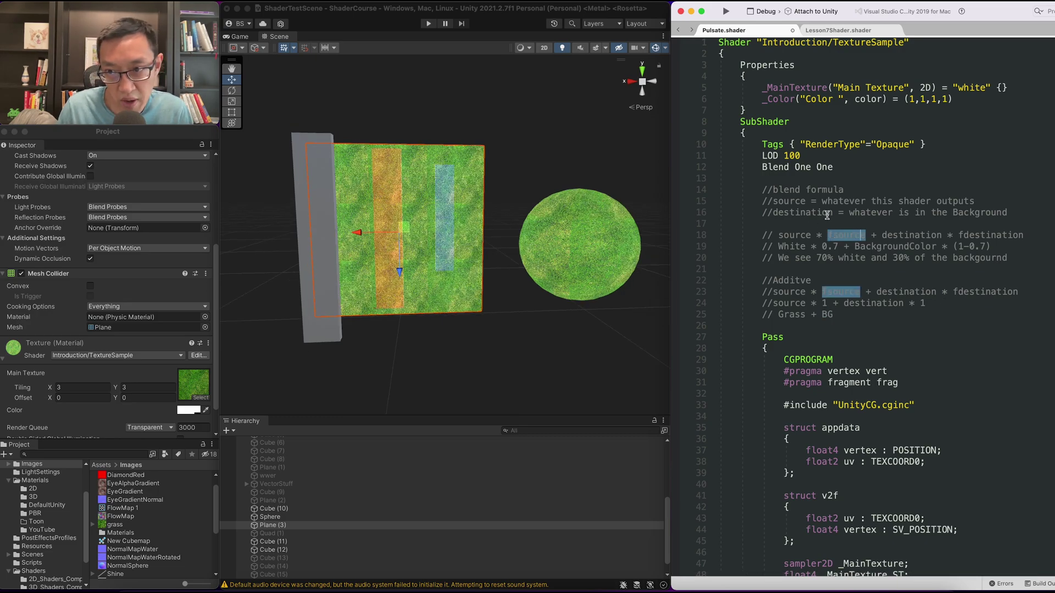
left_click(557, 262)
mouse_move(608, 325)
left_mouse_down("alt")
mouse_move(480, 306)
mouse_move(547, 306)
mouse_move(531, 302)
left_mouse_up("alt")
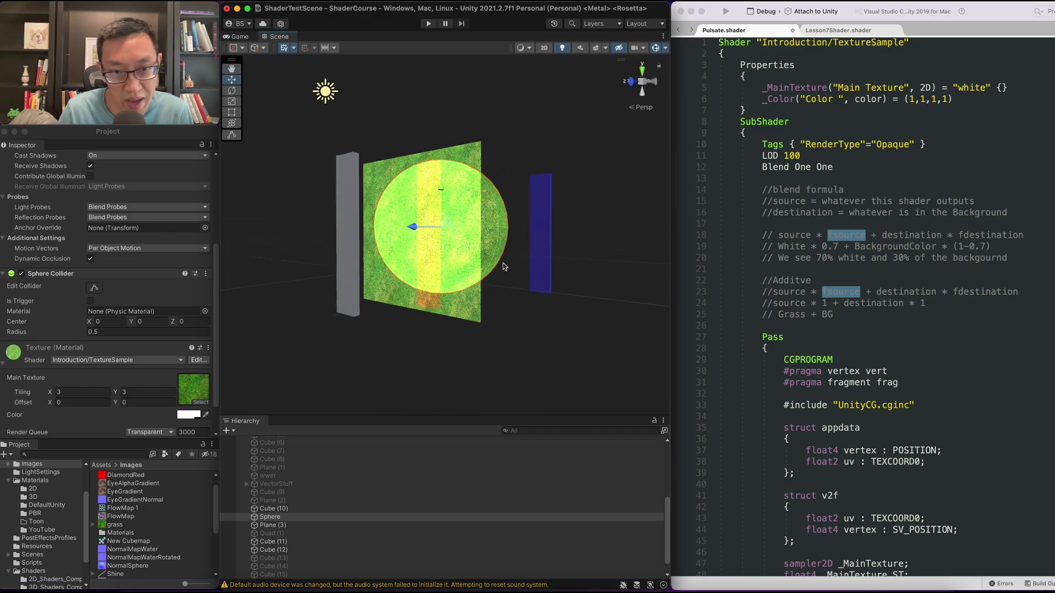
left_click_drag(503, 267, 565, 284, "alt")
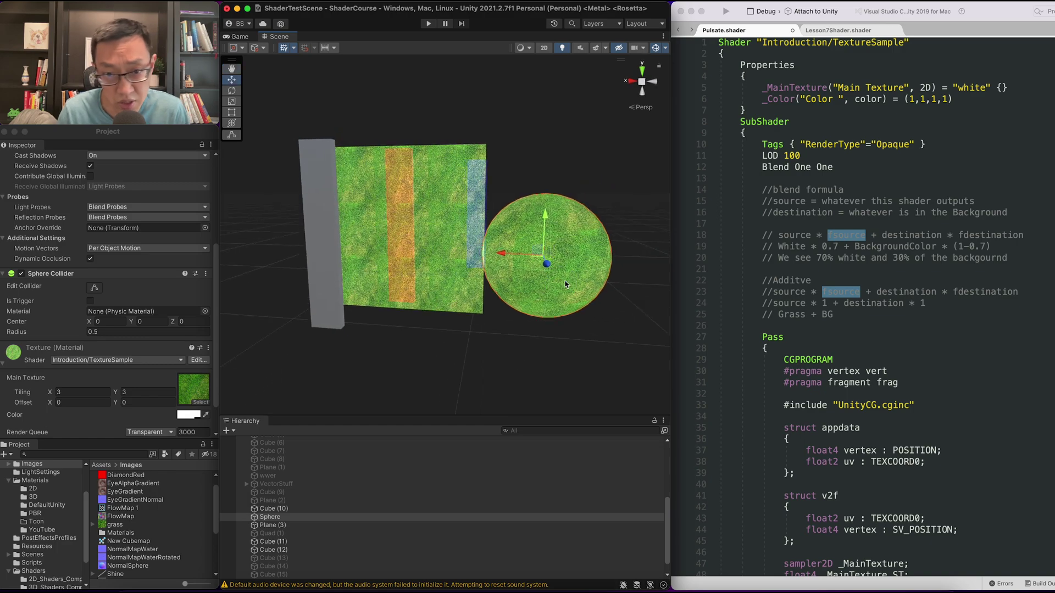
mouse_move(558, 228)
left_mouse_down("alt")
mouse_move(589, 230)
mouse_move(523, 219)
mouse_move(590, 247)
mouse_move(559, 282)
left_mouse_up("alt")
left_click(772, 260)
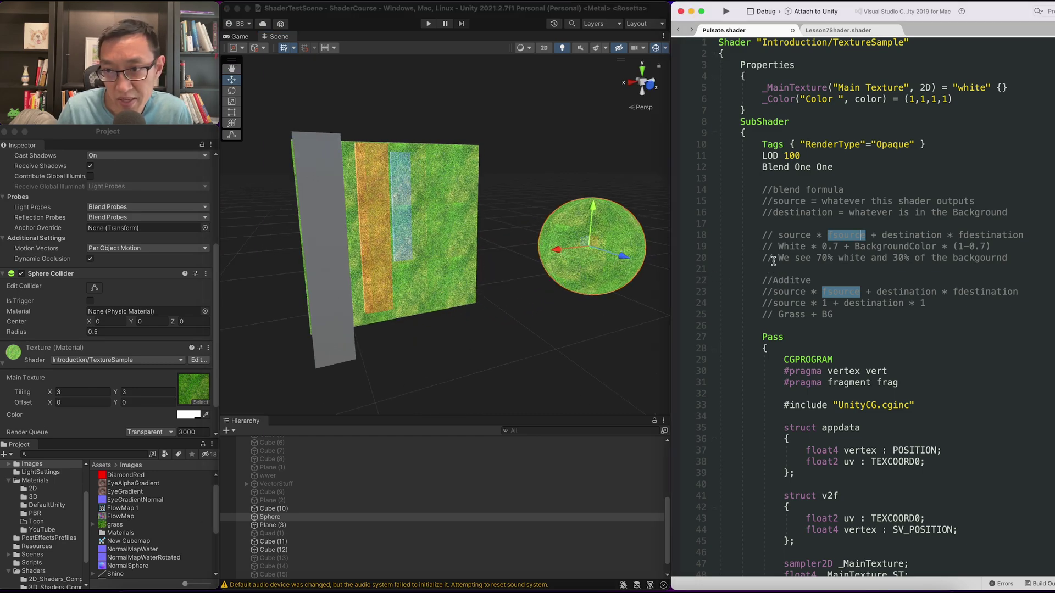
left_click(746, 188)
left_click(845, 331, "shift")
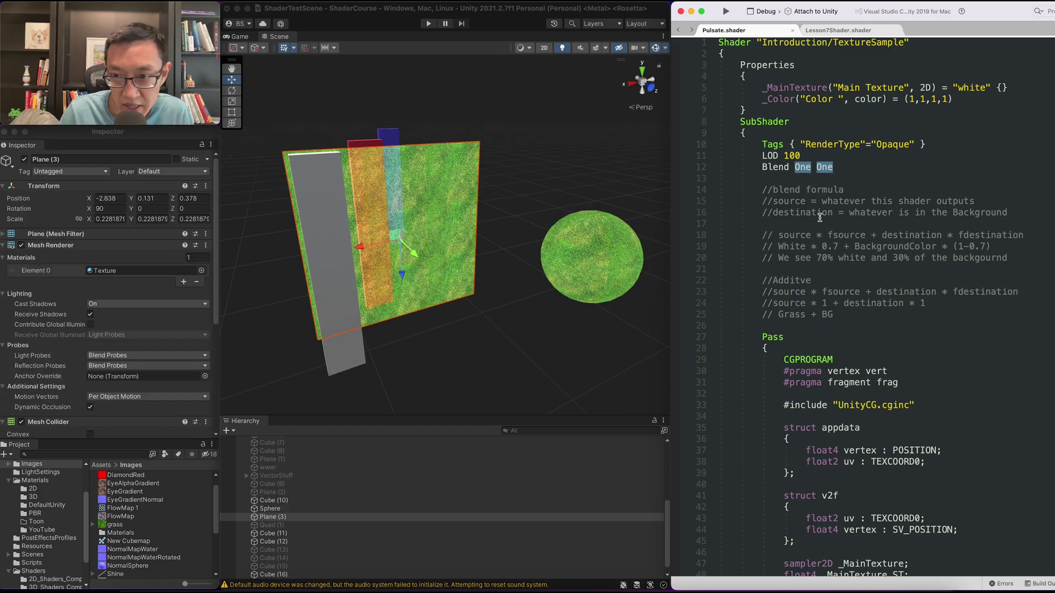
Change the Blend line to 'Blend One Zero' and save the shader
left_click_drag(778, 235, 1019, 238)
key("Down")
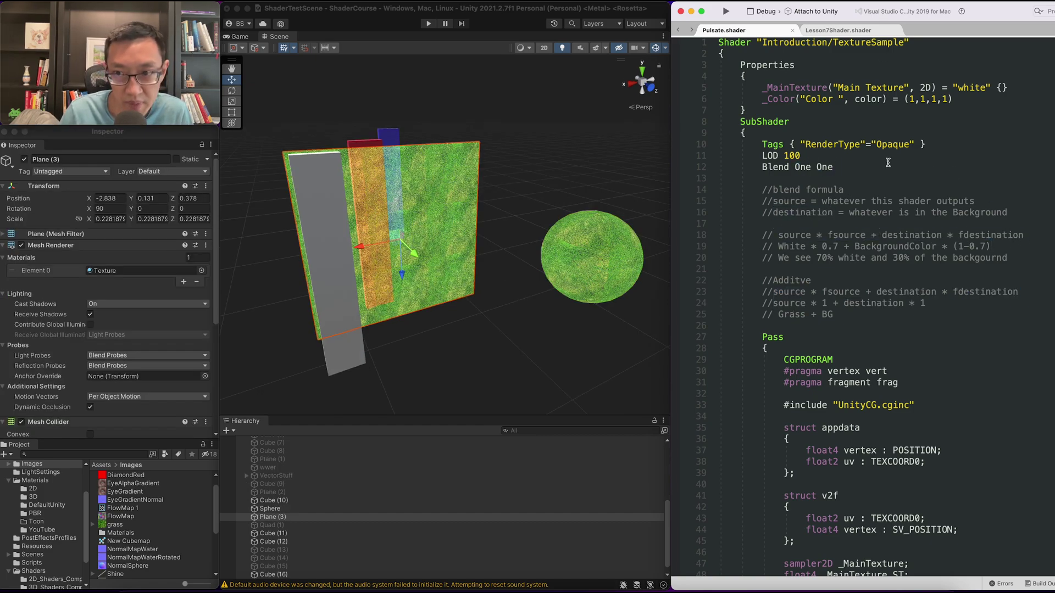
double_click(803, 166)
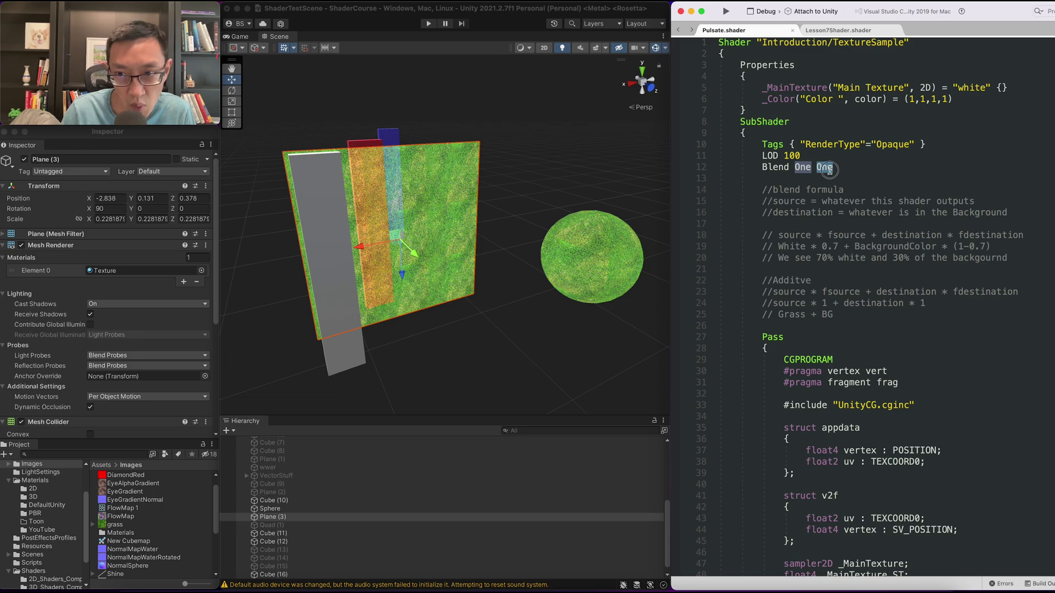
double_click(827, 167)
type("Zero")
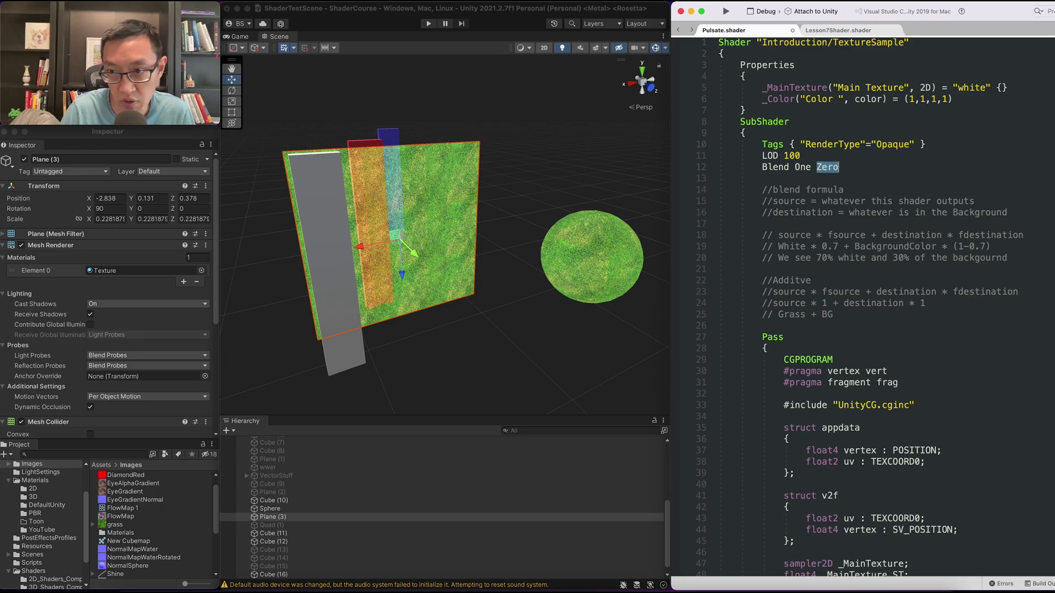
key("super+s")
key("super+Tab")
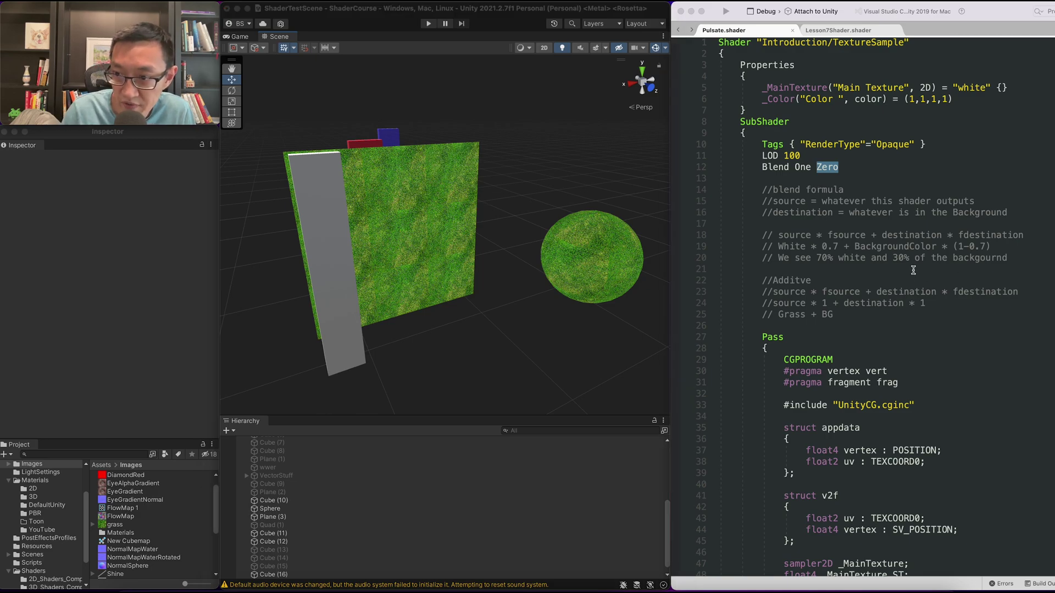
Check the now-opaque grass plane in Unity, then return to the Properties block
left_click(907, 248)
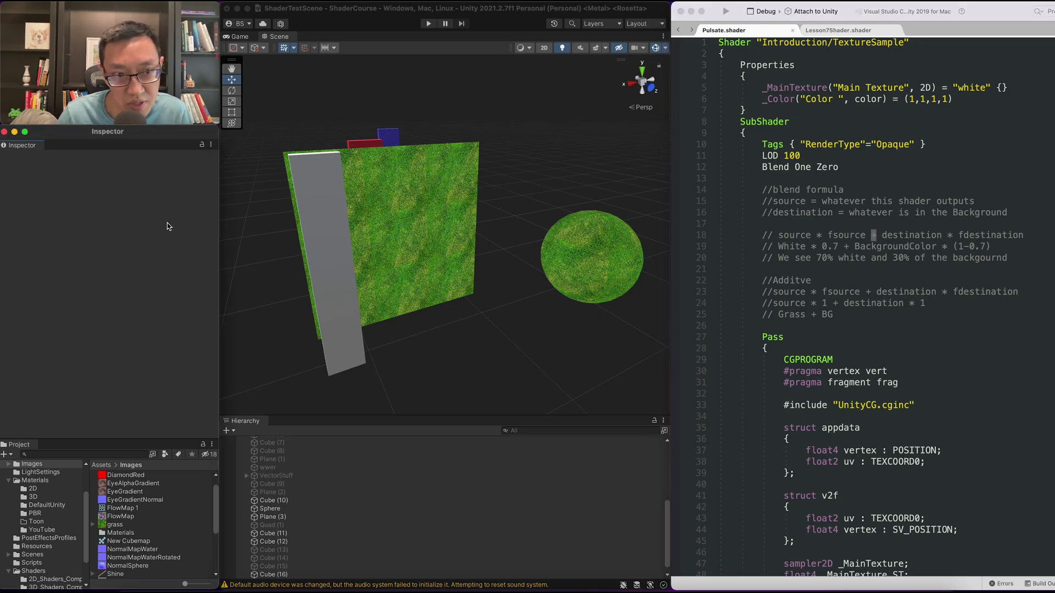
left_click(390, 231)
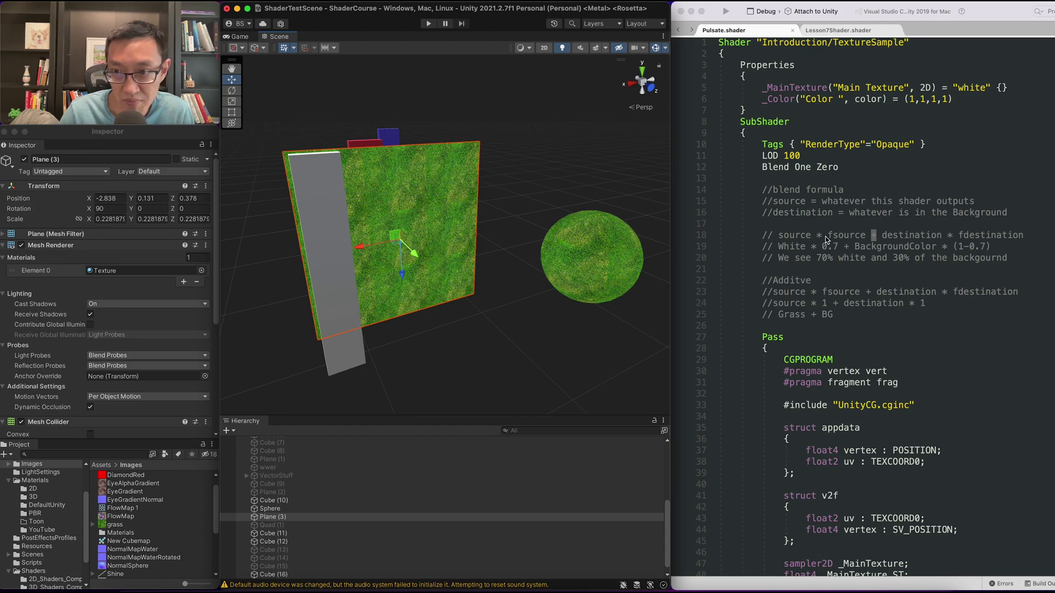
left_click(718, 110)
Declare floats _SrcFactor = 5, _DstFactor = 10, _Opp = 0, with a BlendMode enum on _SrcFactor
key("Return")
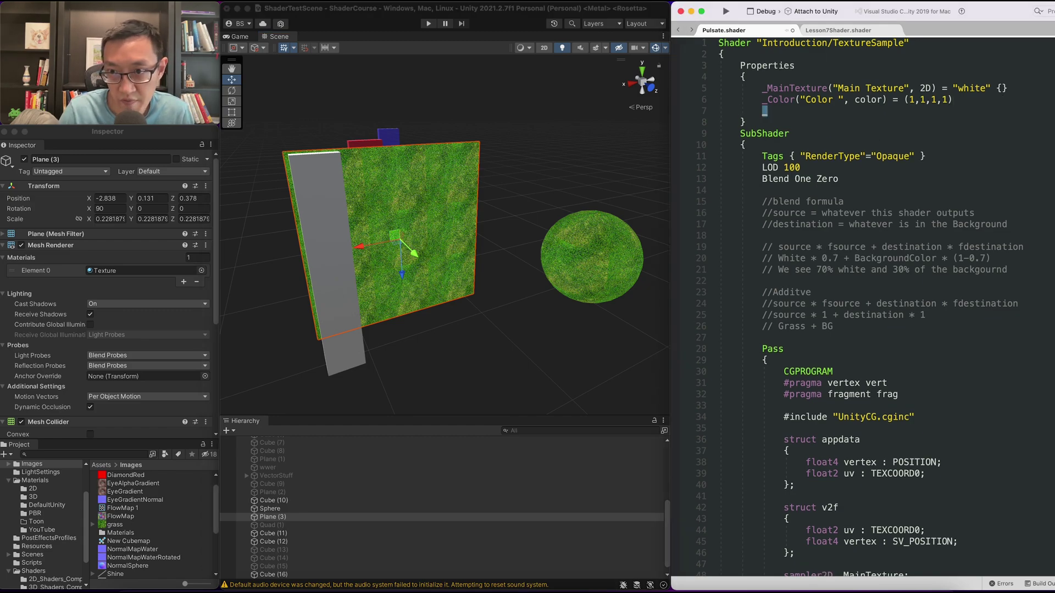
type("_Src")
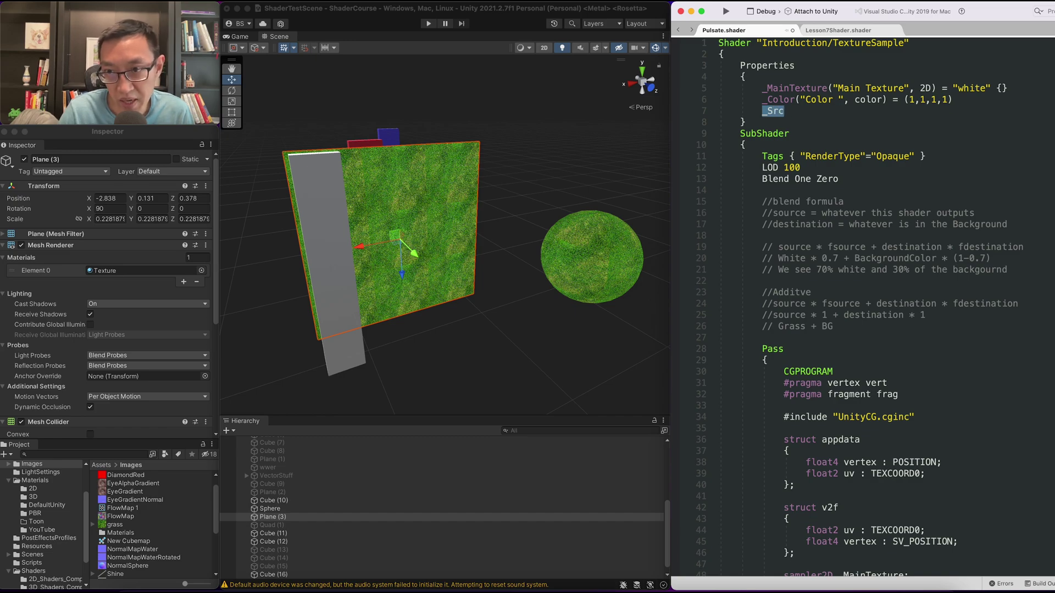
type("Fol")
type("_Opp(\"Operation\", Float) = 0")
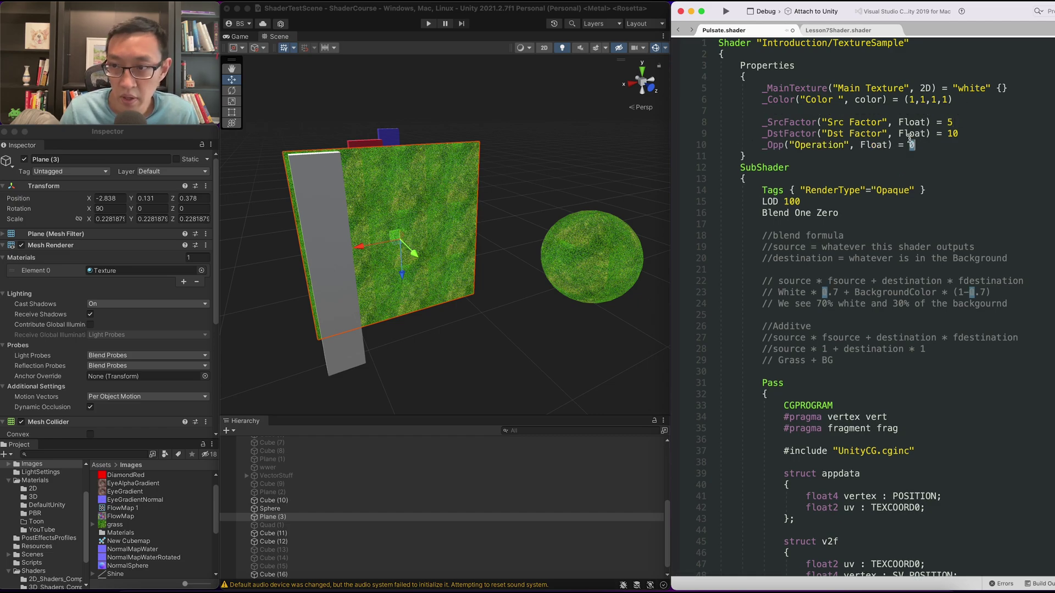
left_click(911, 144)
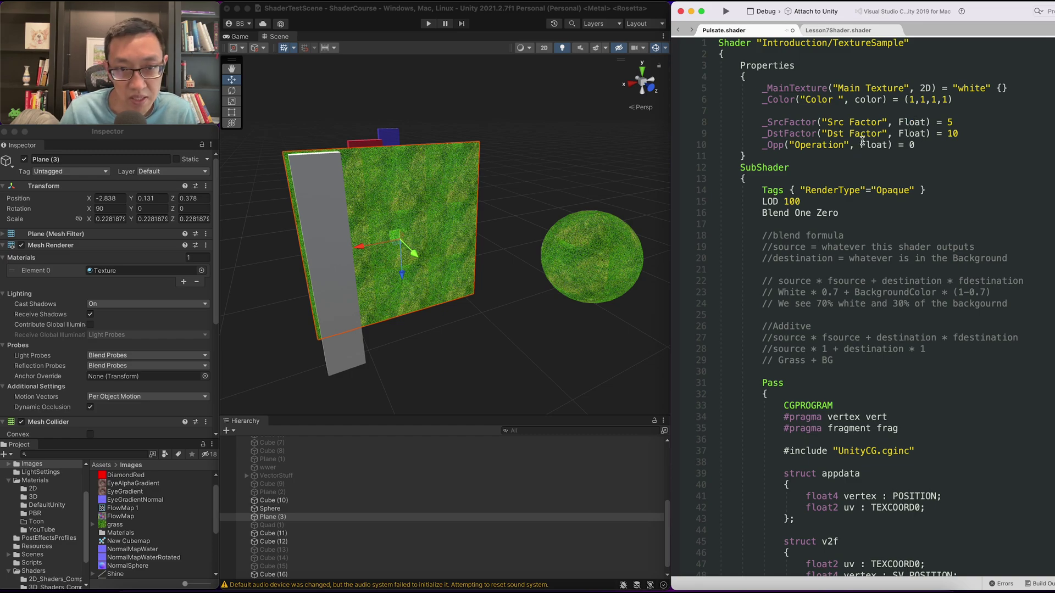
key("Return")
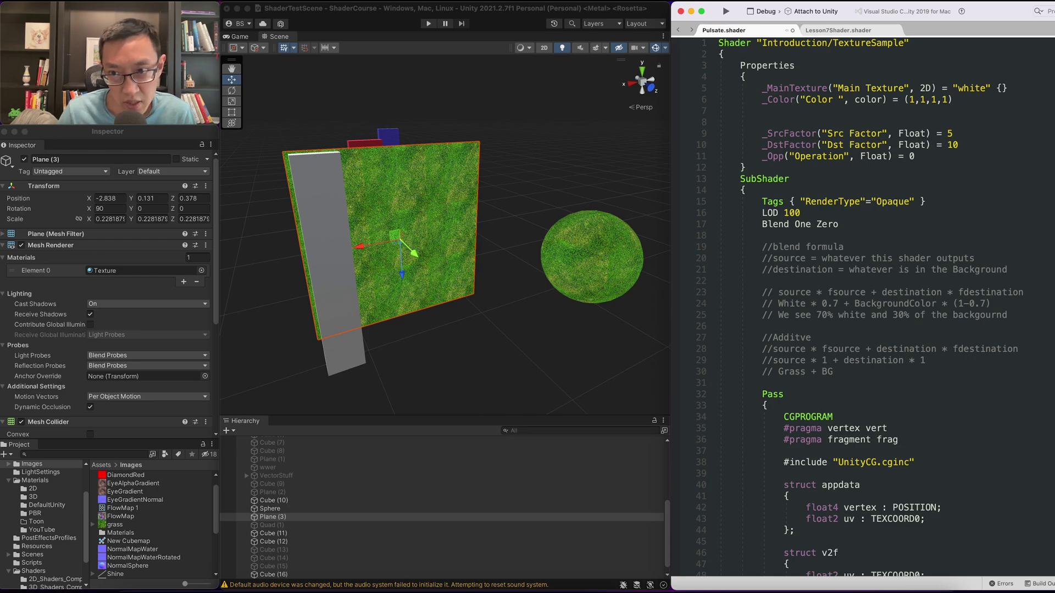
type("[Enum(UnityEngine.Rendering.BlendMode)]")
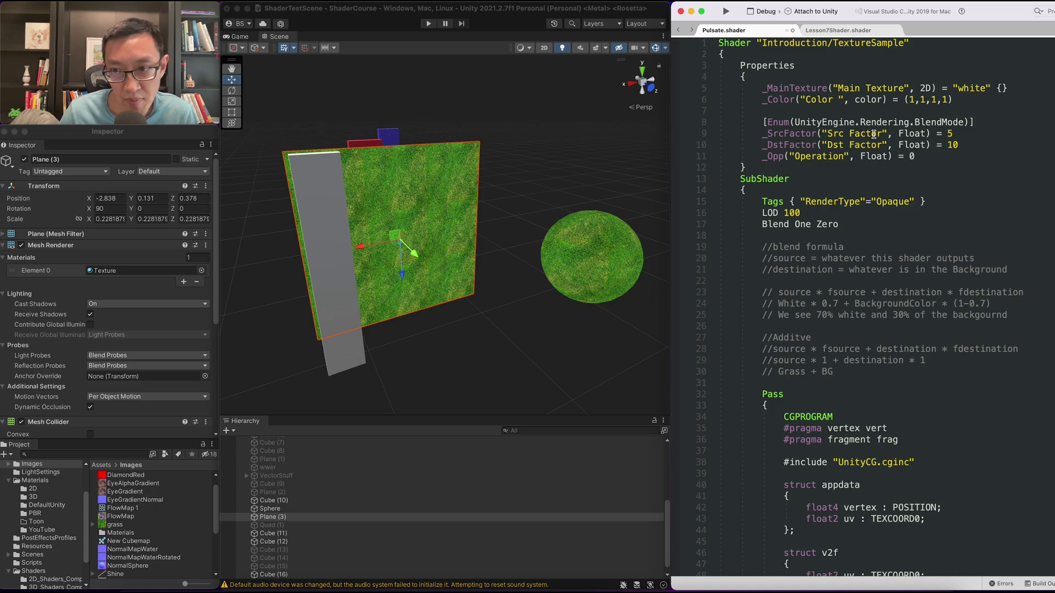
Add [Enum(UnityEngine.Rendering.BlendMode)] above the _DstFactor property
left_click(979, 133)
key("Return")
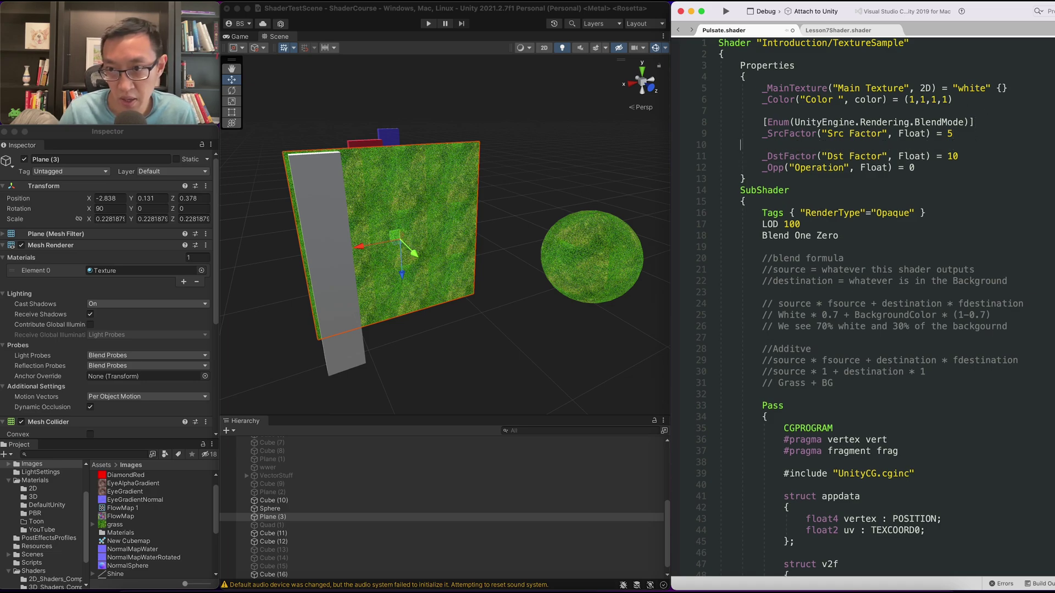
type("[Enum(UnityEngine.Rendering.BlendMode)]")
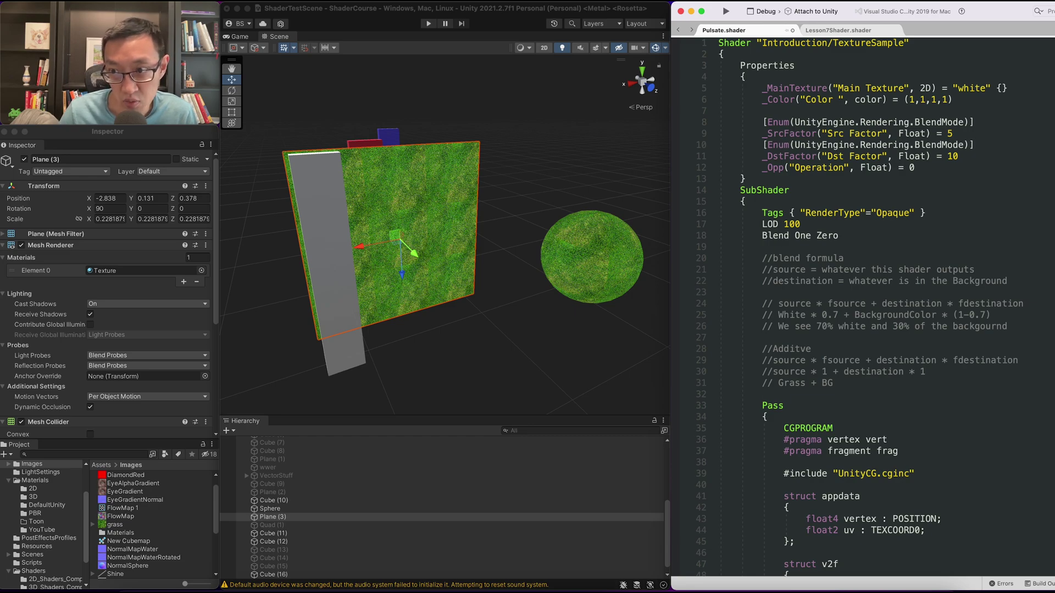
Add [Enum(UnityEngine.Rendering.BlendOp)] above the _Opp property
key("Down")
key("Return")
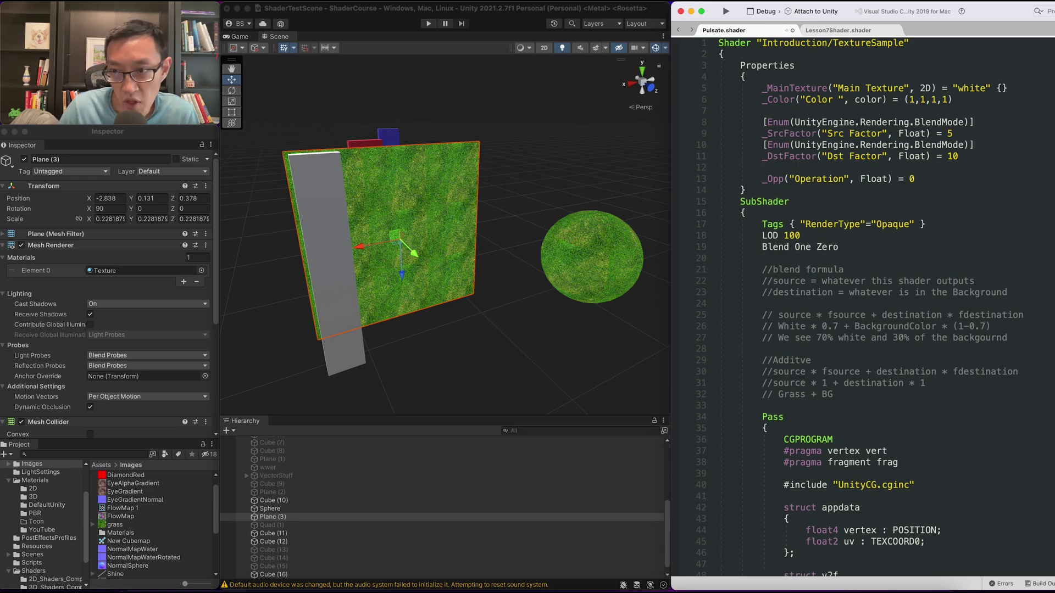
type("[Enum(UnityEngine.Rendering.BlendOp)]")
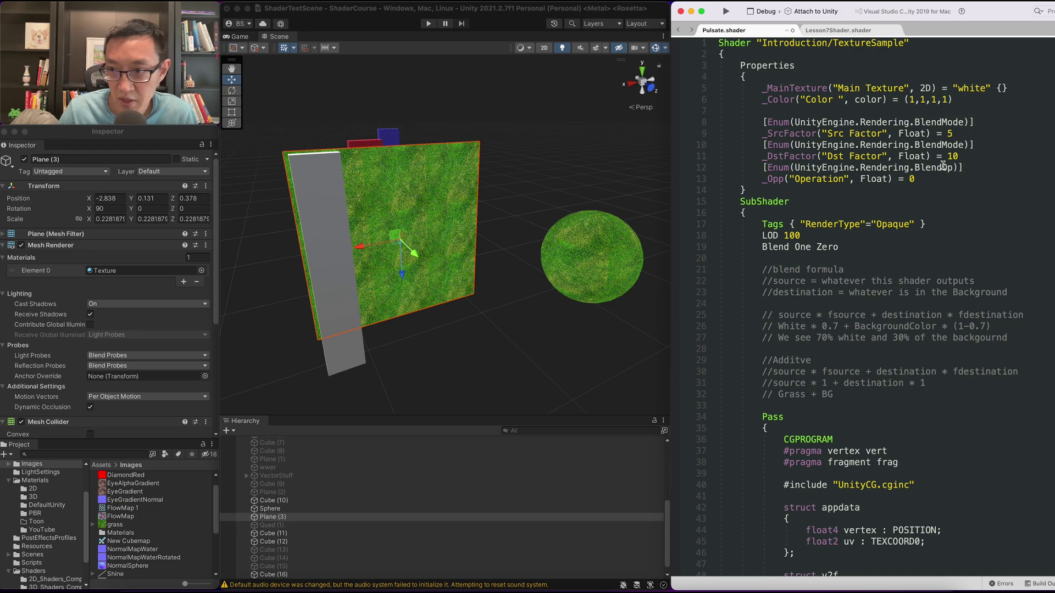
left_click(933, 167)
left_click(943, 144)
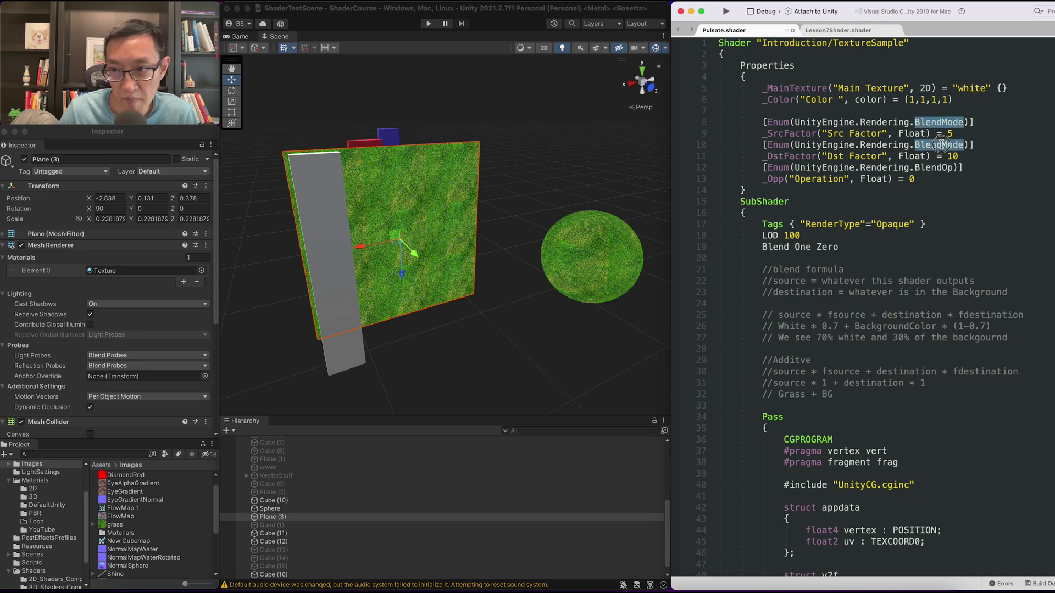
left_click(941, 179)
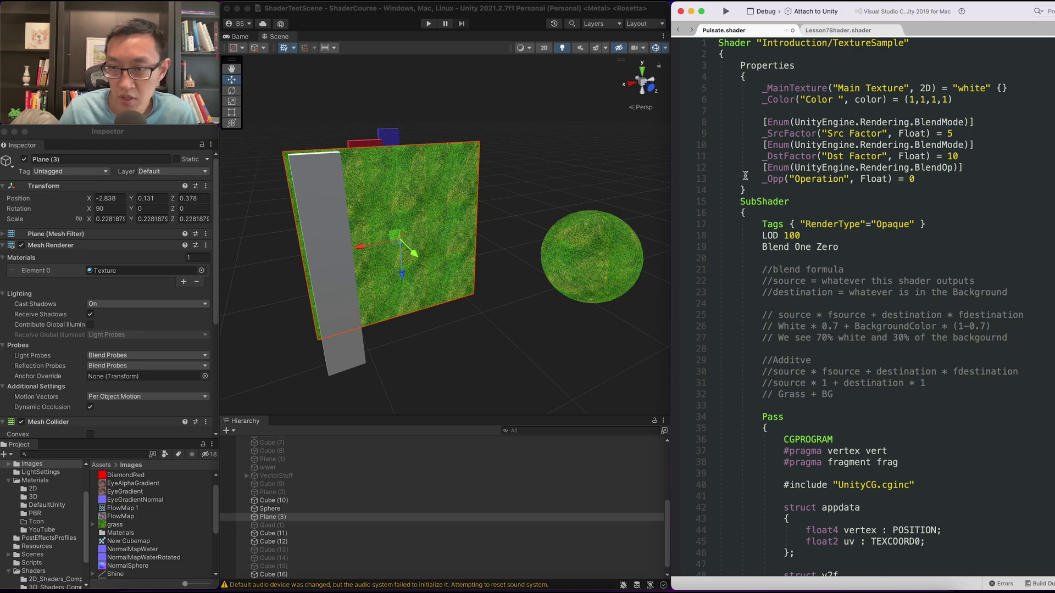
left_click(762, 122, "shift")
left_click(793, 132)
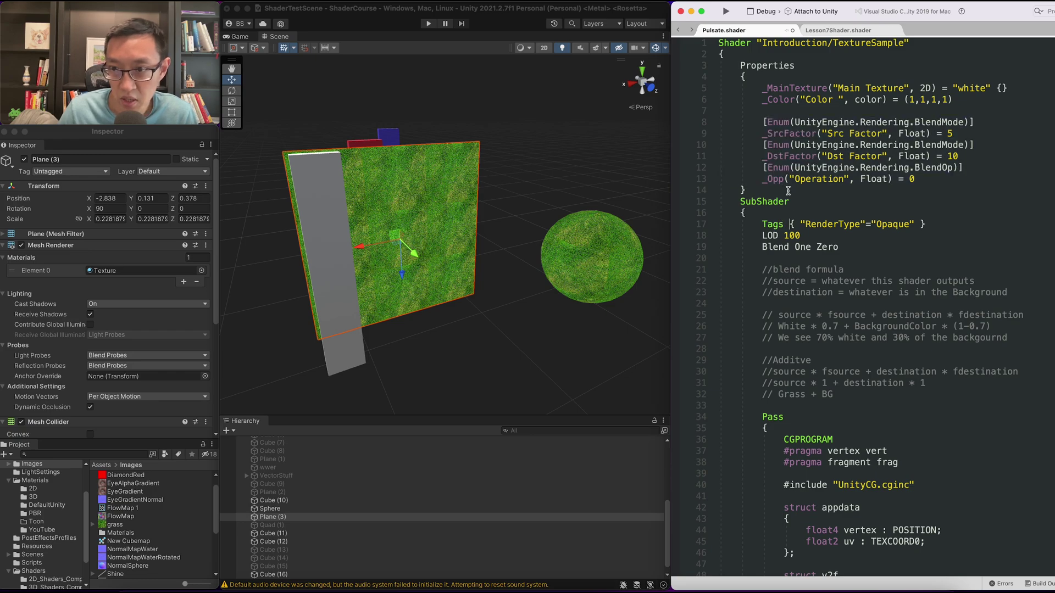
Make the Blend line 'Blend [_SrcFactor] [_DstFactor]' and add a line for 'BlendOp [_Opp]'
double_click(794, 133)
key("ctrl+c")
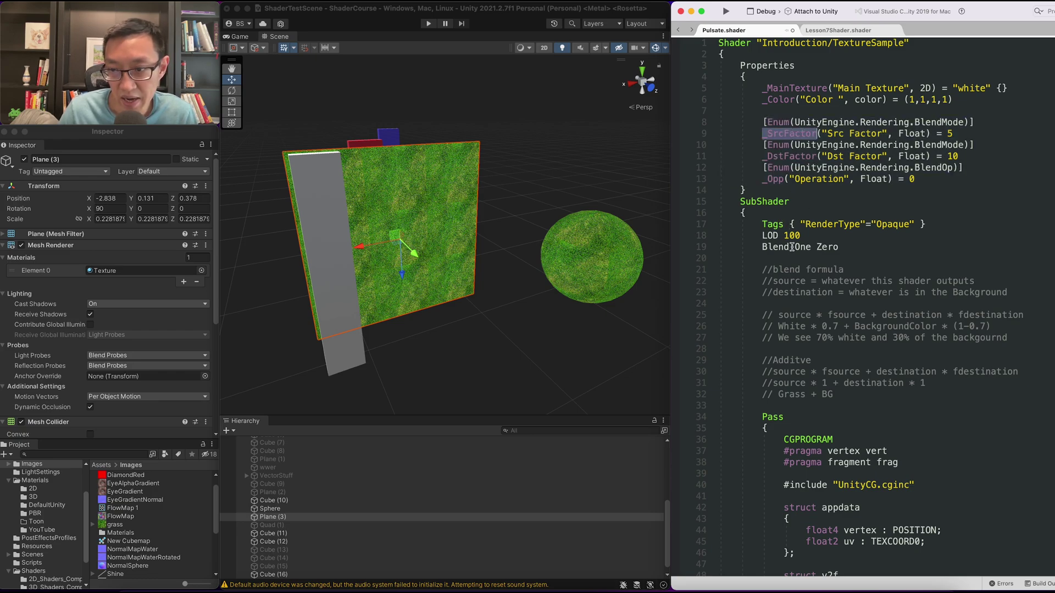
double_click(801, 248)
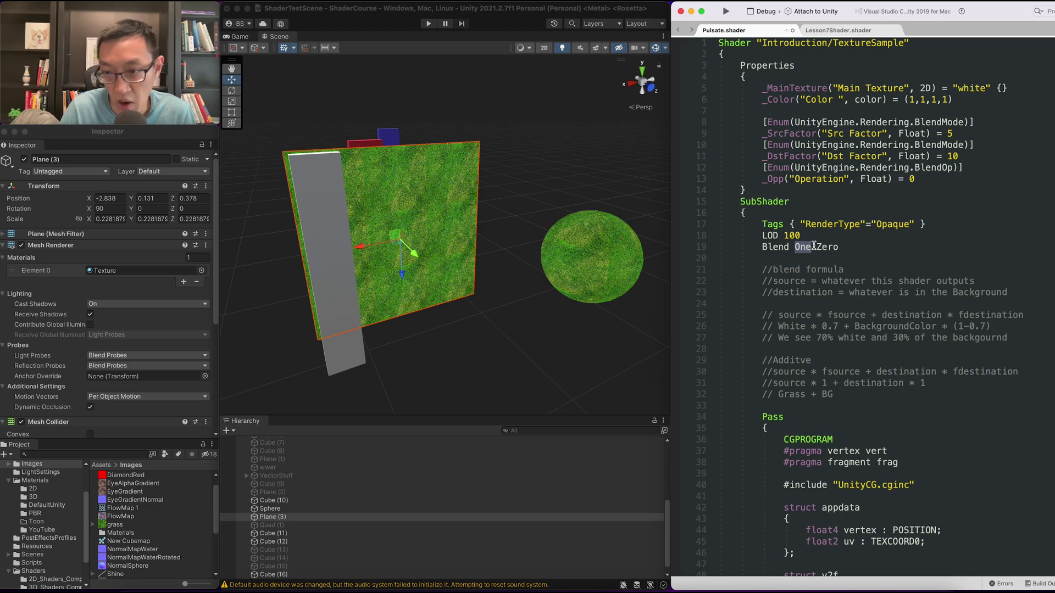
type("[")
key("ctrl+v")
type("]")
double_click(786, 156)
key("ctrl+c")
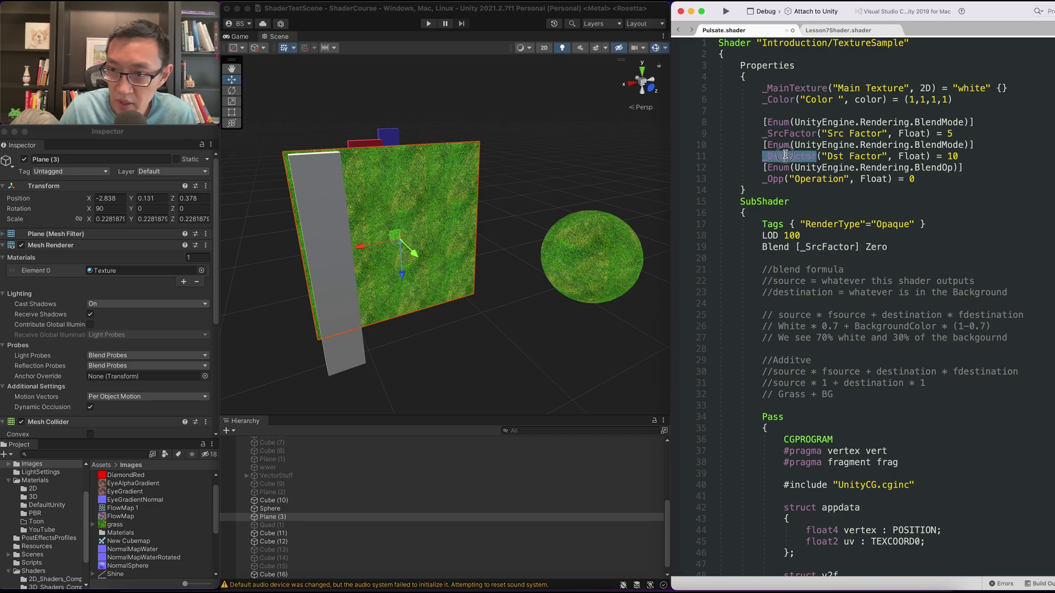
double_click(876, 247)
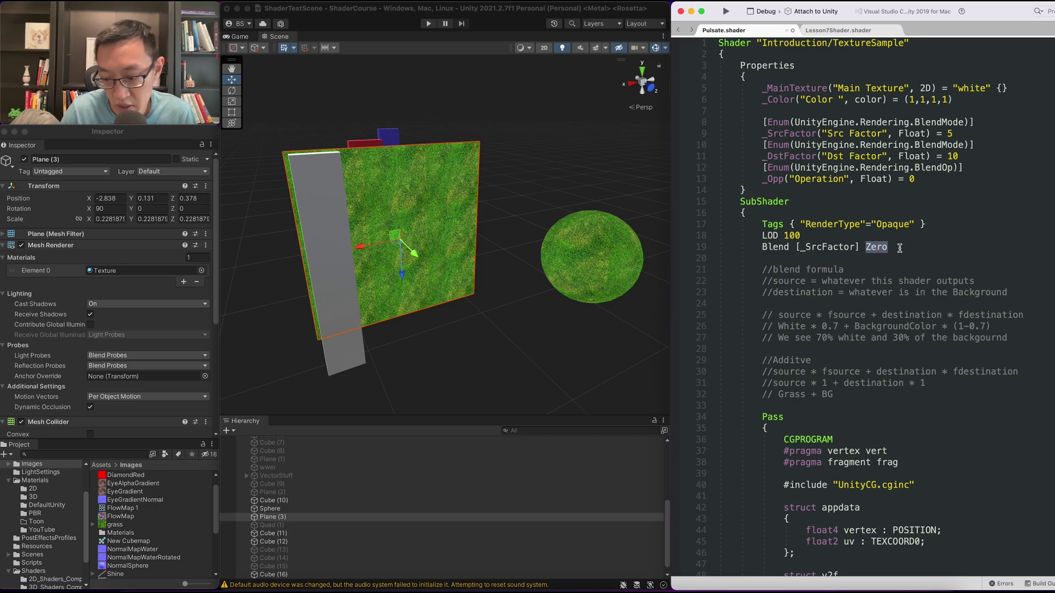
type("[")
key("ctrl+v")
type("]")
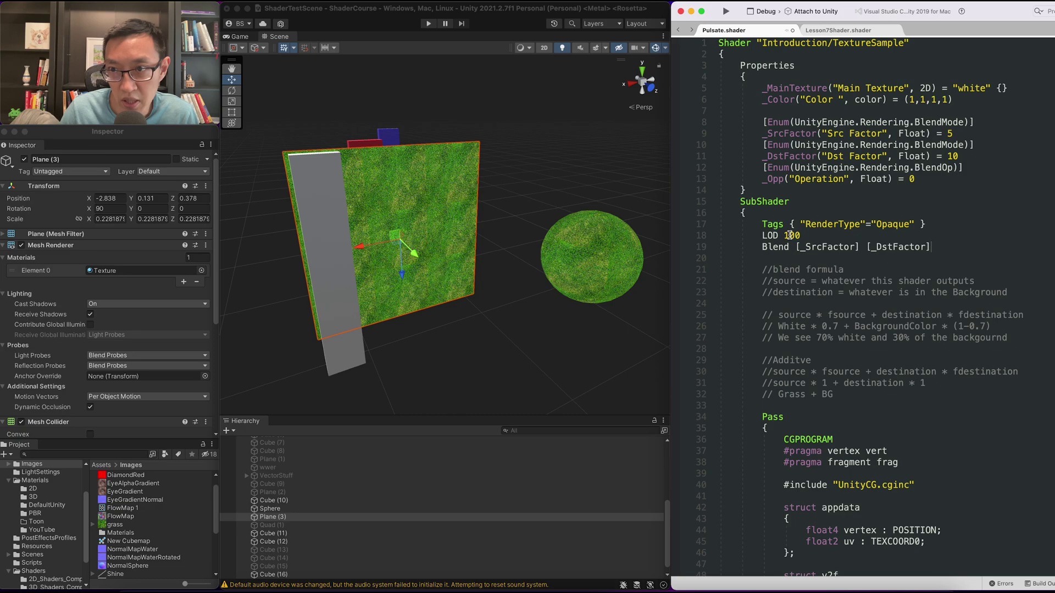
key("Return")
type("BlendO")
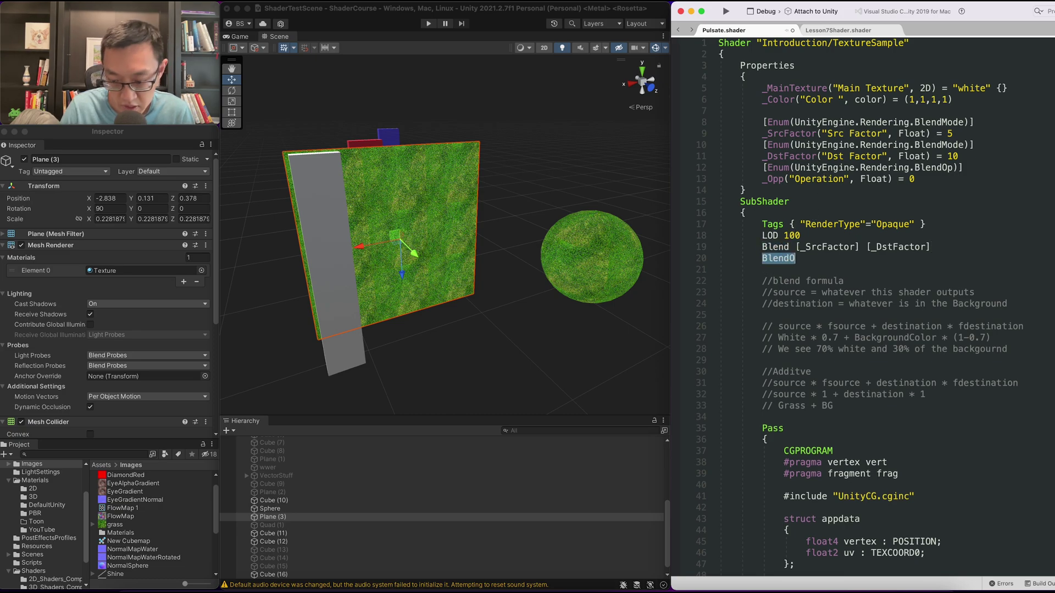
type("p [")
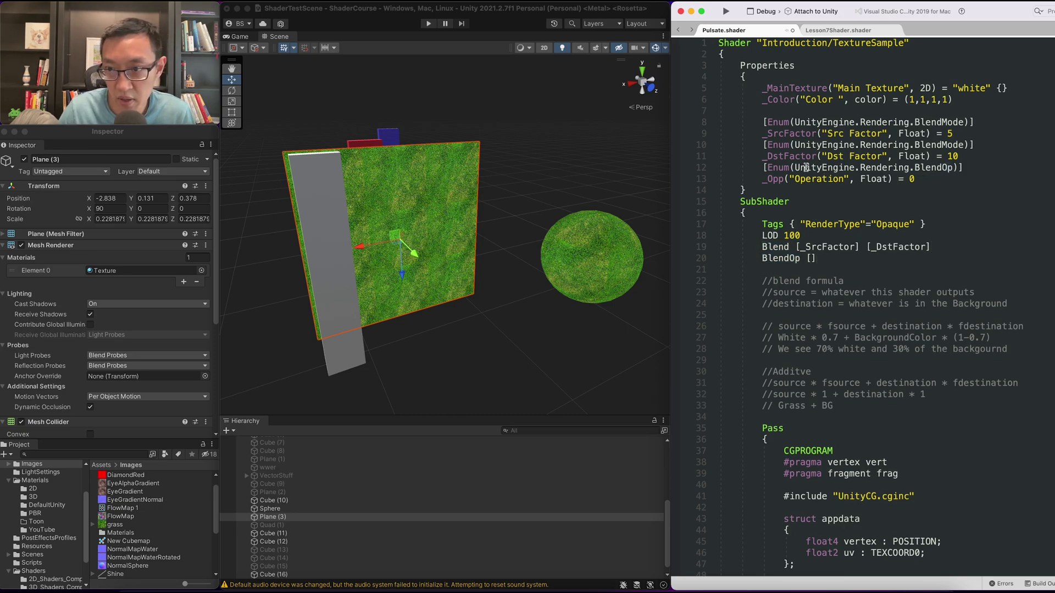
type("_Opp")
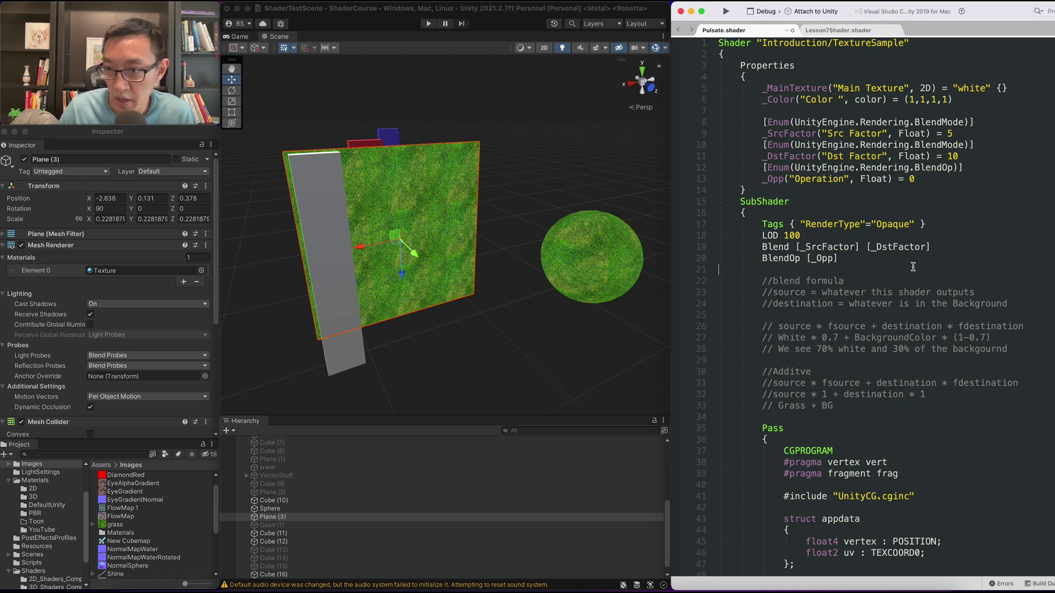
Return to Unity and orbit the scene around the plane to view the new blend settings
left_click(388, 247)
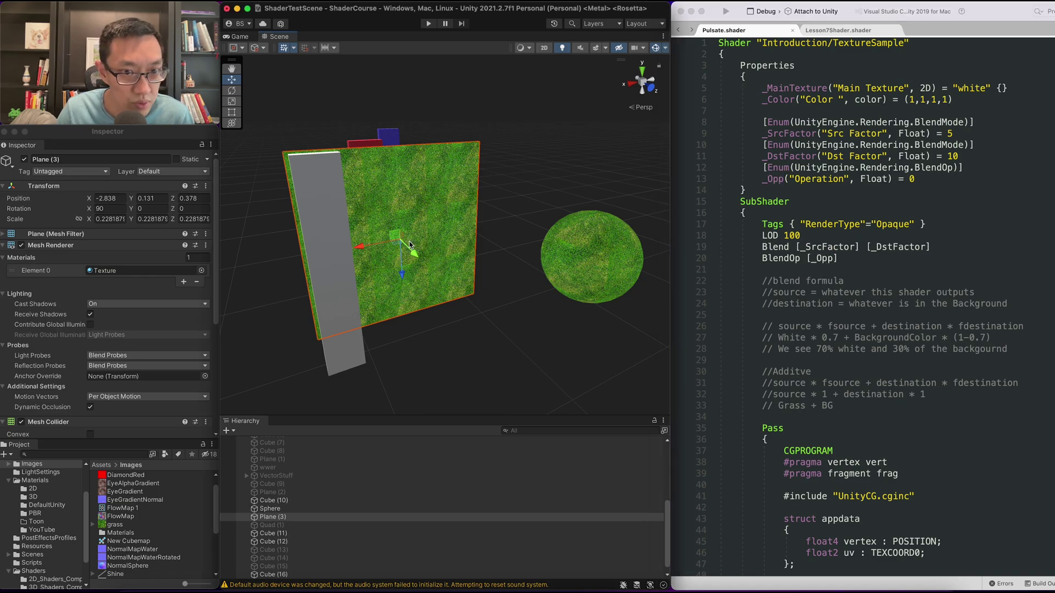
scroll(182, 294, "down", 3)
scroll(183, 294, "down", 3)
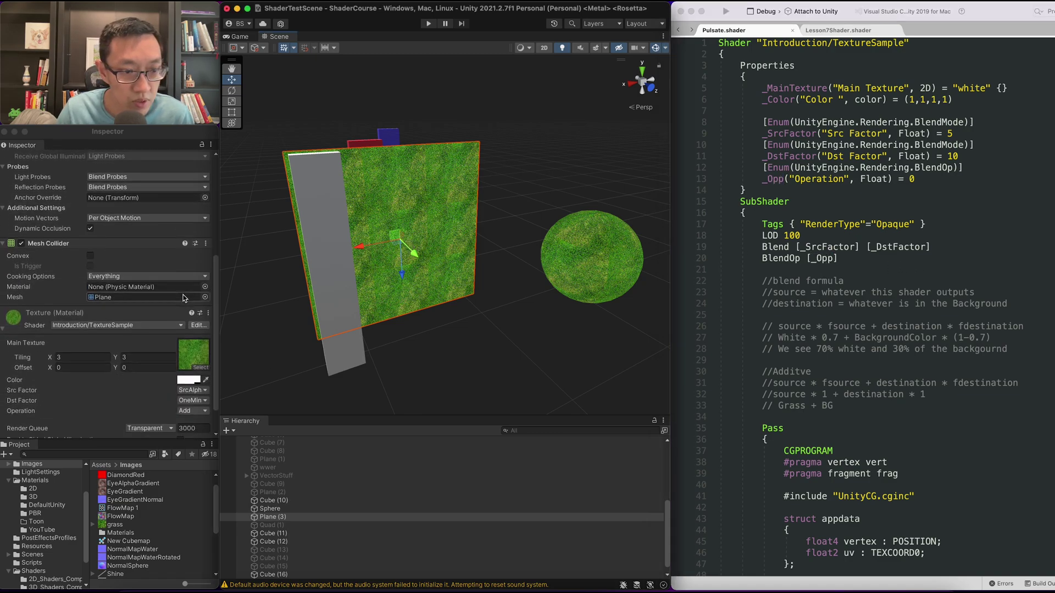
scroll(190, 364, "down", 2)
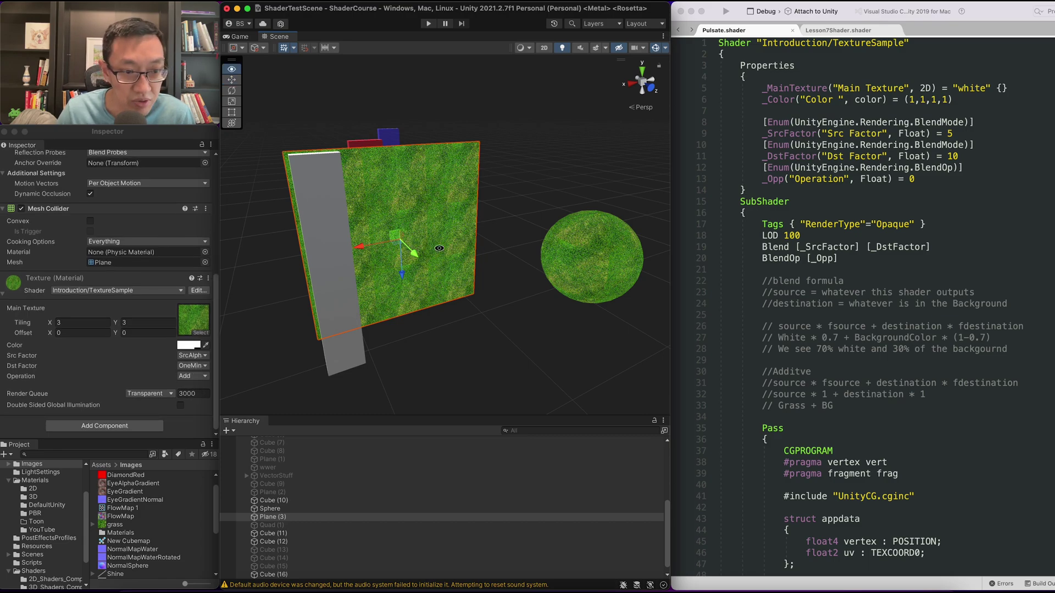
mouse_move(441, 254)
left_mouse_down("alt")
mouse_move(409, 222)
mouse_move(393, 229)
left_mouse_up("alt")
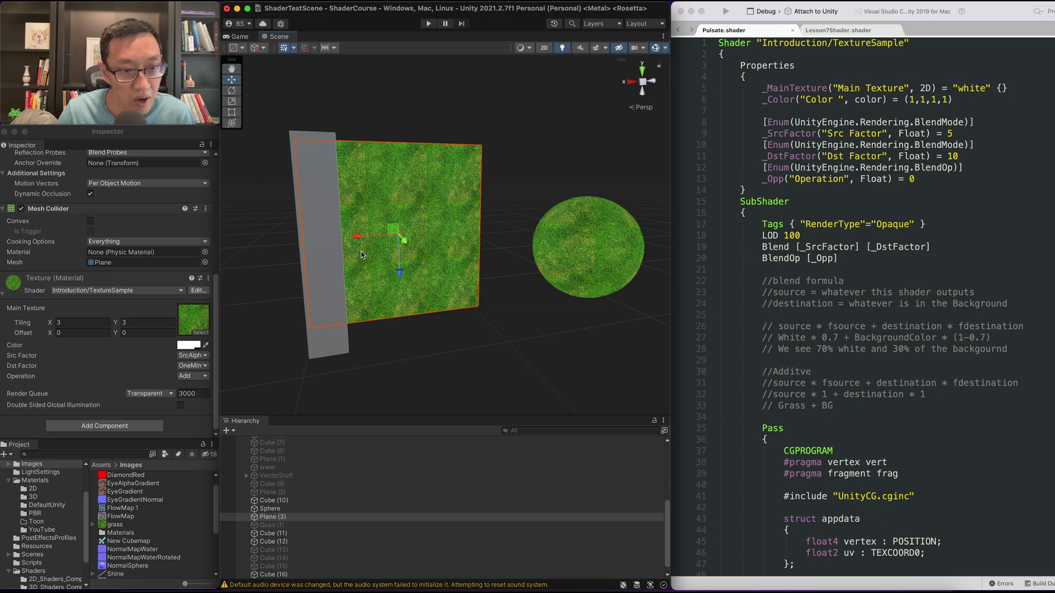
Assign the Bee texture to the Texture material's Main Texture slot
left_click(200, 333)
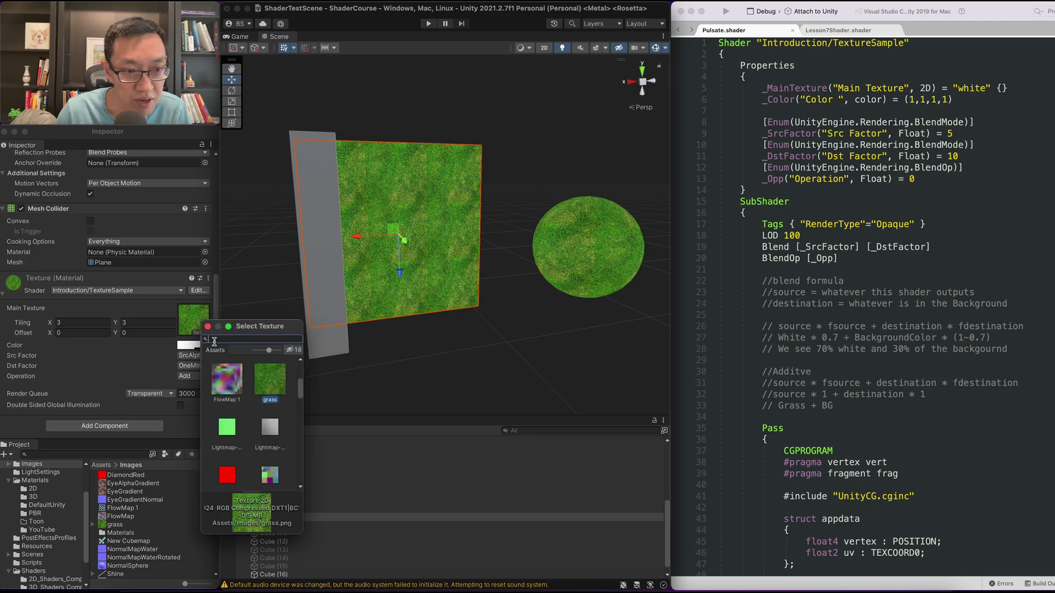
scroll(243, 390, "up", 5)
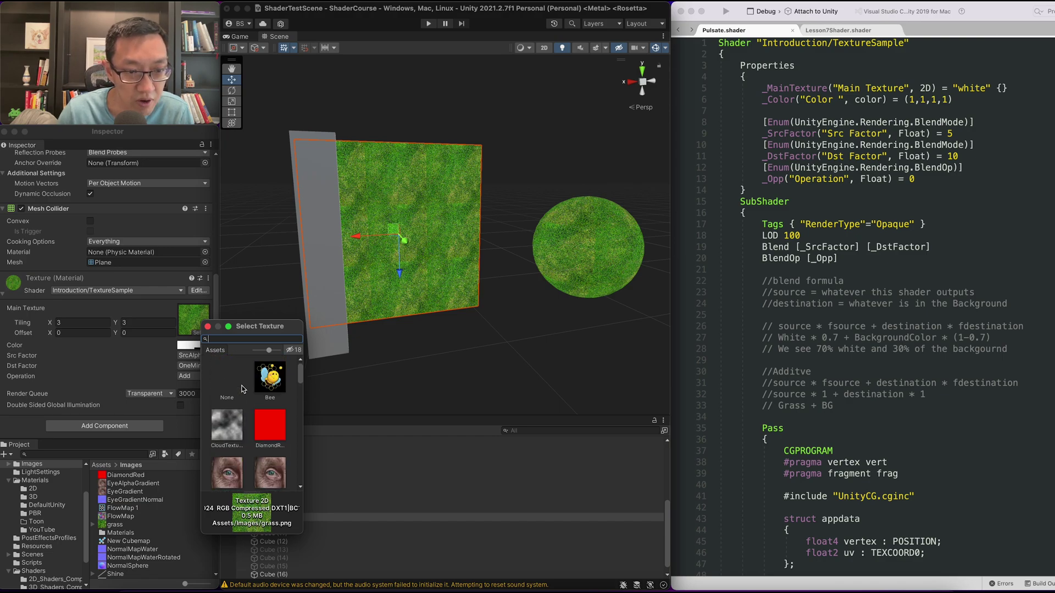
double_click(276, 381)
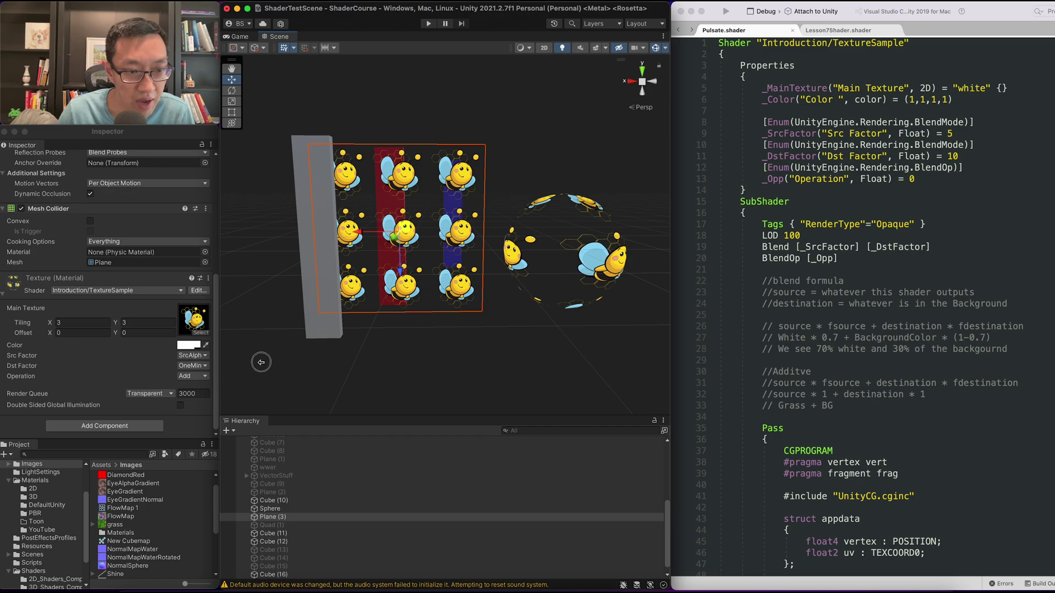
Set the material's Operation to Subtract and Src Factor to SrcColor
left_click(196, 368)
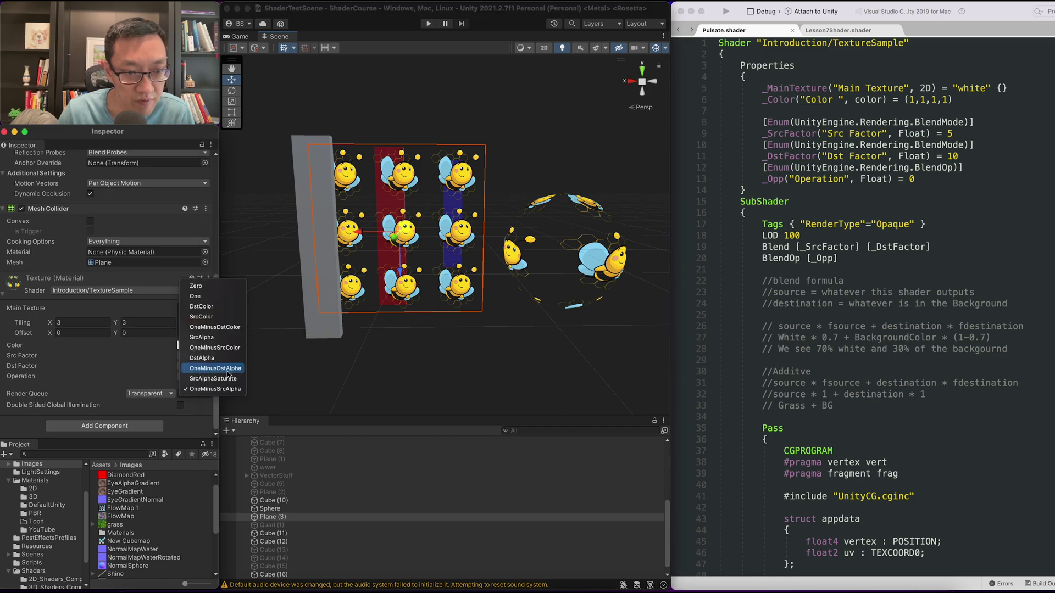
left_click(116, 378)
left_click(195, 377)
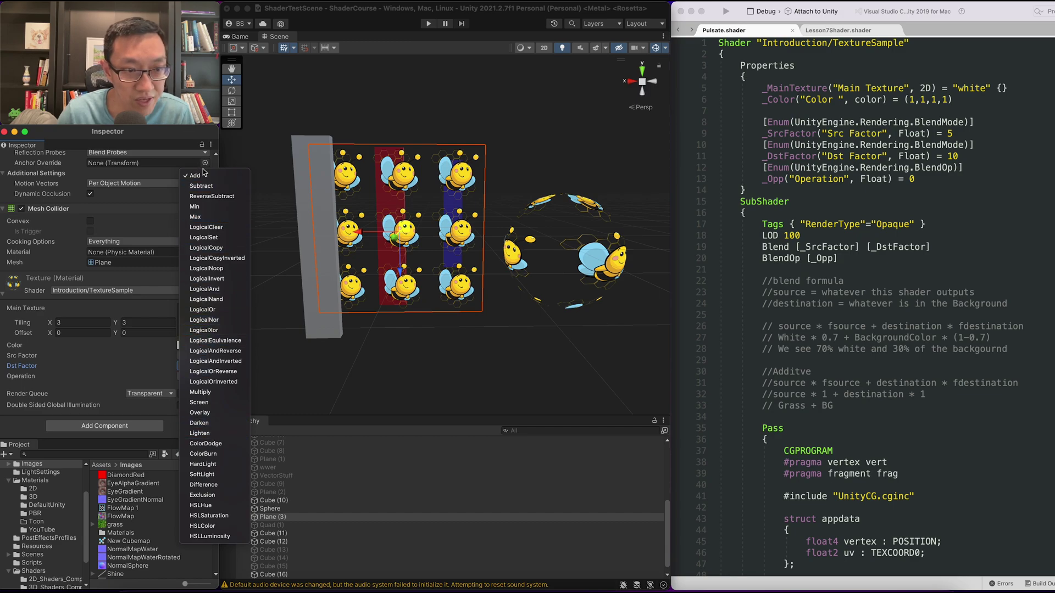
left_click(206, 187)
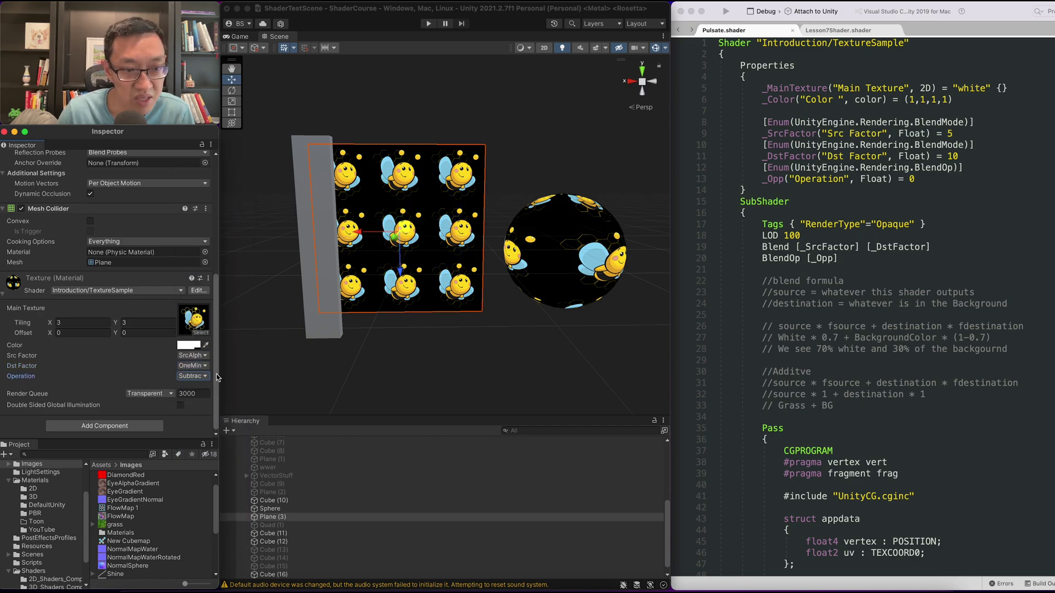
left_click(193, 356)
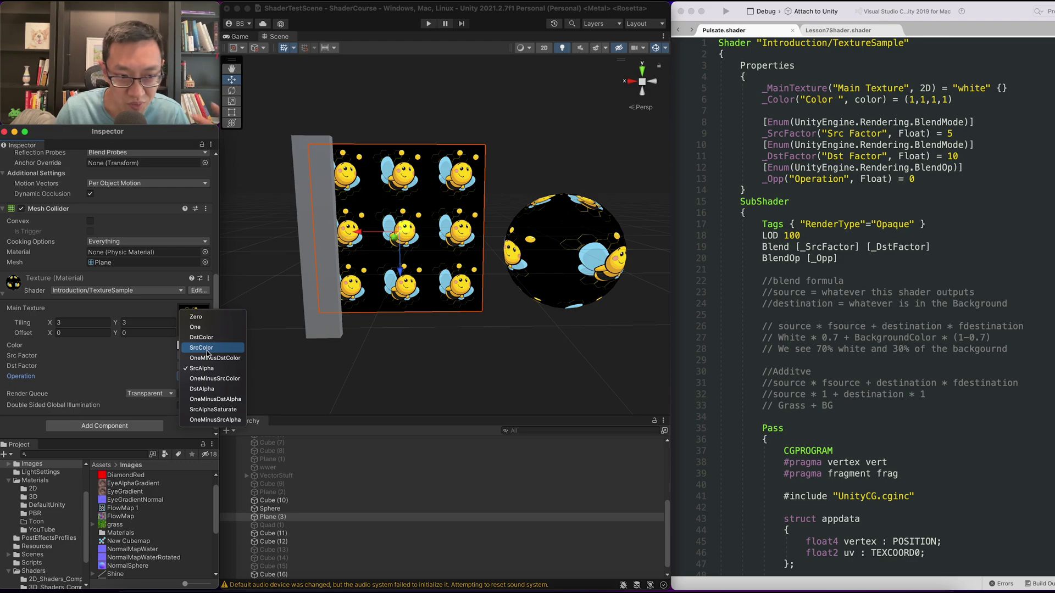
left_click(206, 348)
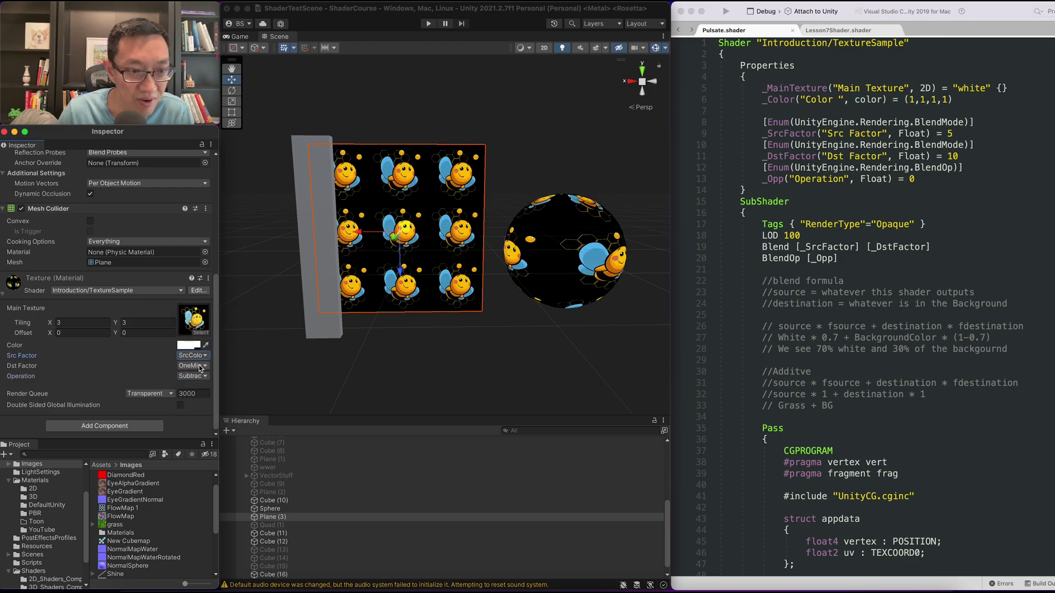
left_click(199, 365)
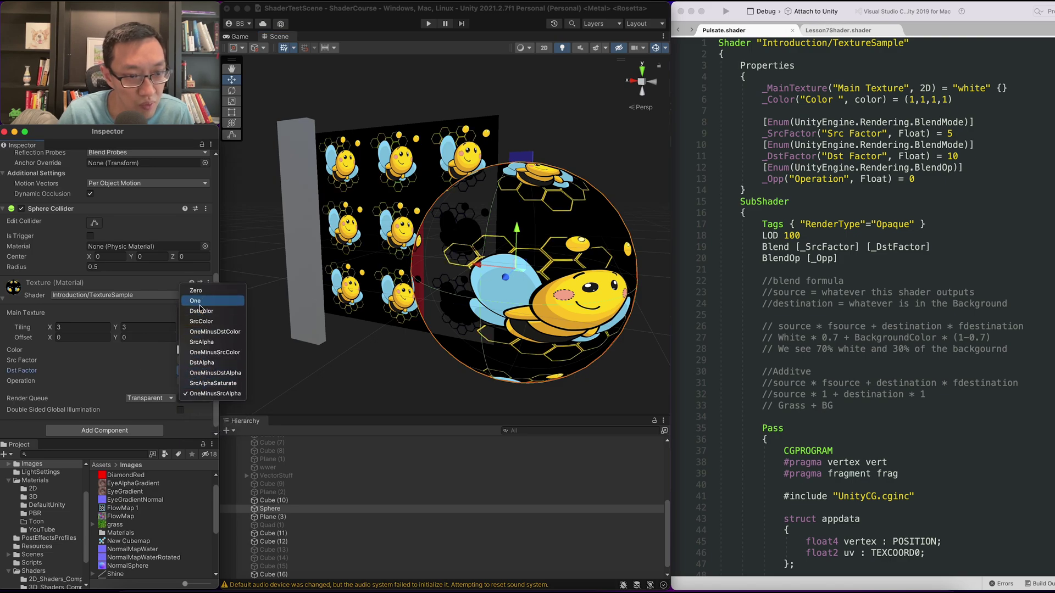
Set the destination factor to One and assign EyeGradient as the material's main texture
left_click(198, 300)
mouse_move(537, 289)
left_mouse_down("alt")
mouse_move(499, 321)
mouse_move(231, 396)
left_mouse_up("alt")
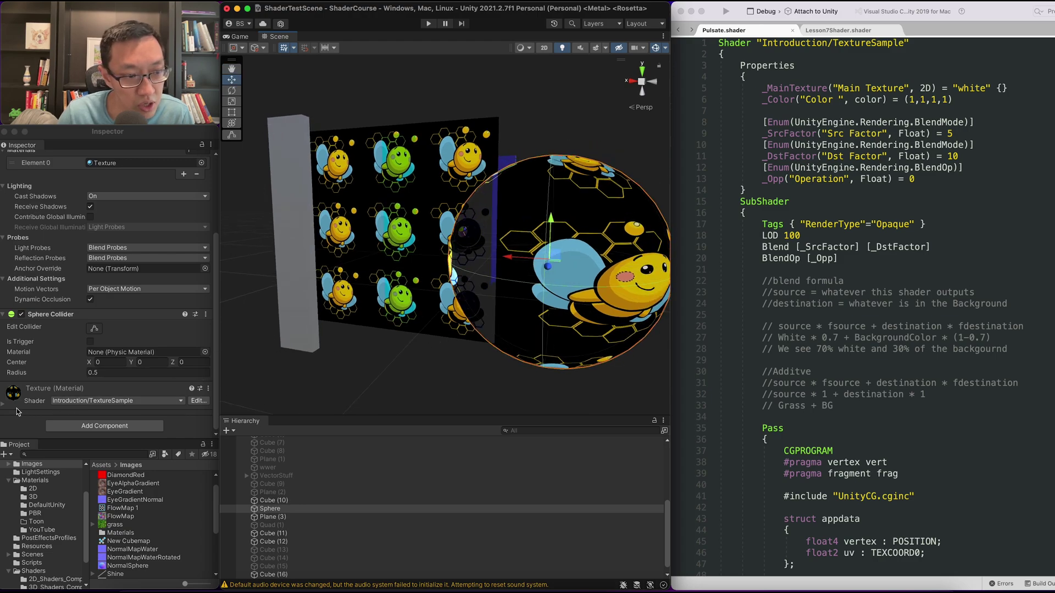
scroll(212, 371, "down", 3)
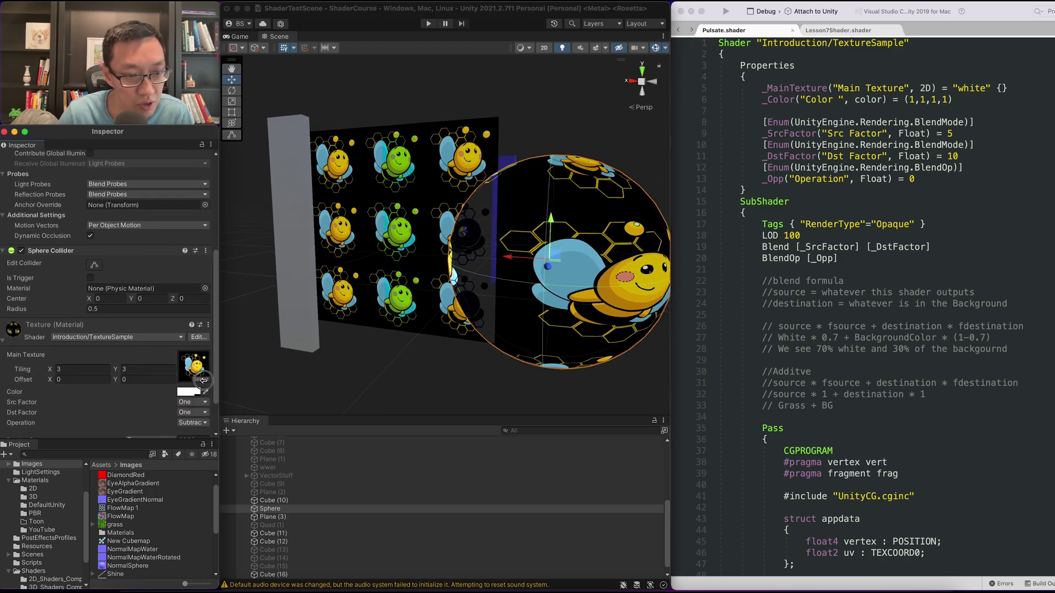
left_click(198, 380)
left_click(273, 499)
Set the material's blend operation to Darken, viewing the sphere from the front
left_click(394, 368)
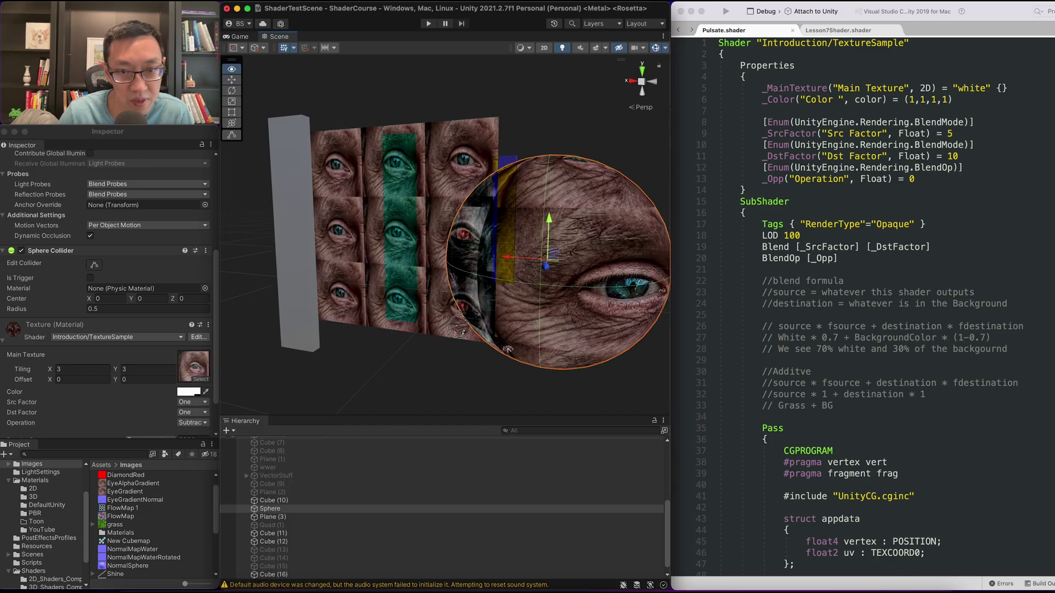
mouse_move(395, 368)
left_mouse_down("alt")
mouse_move(394, 310)
mouse_move(550, 312)
mouse_move(303, 261)
left_mouse_up("alt")
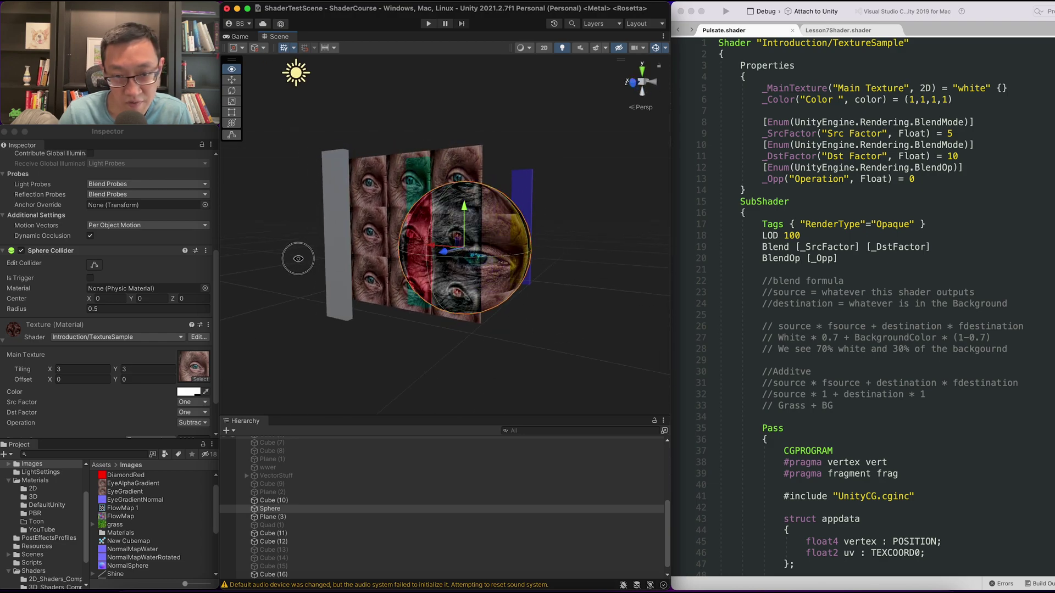
scroll(181, 396, "down", 2)
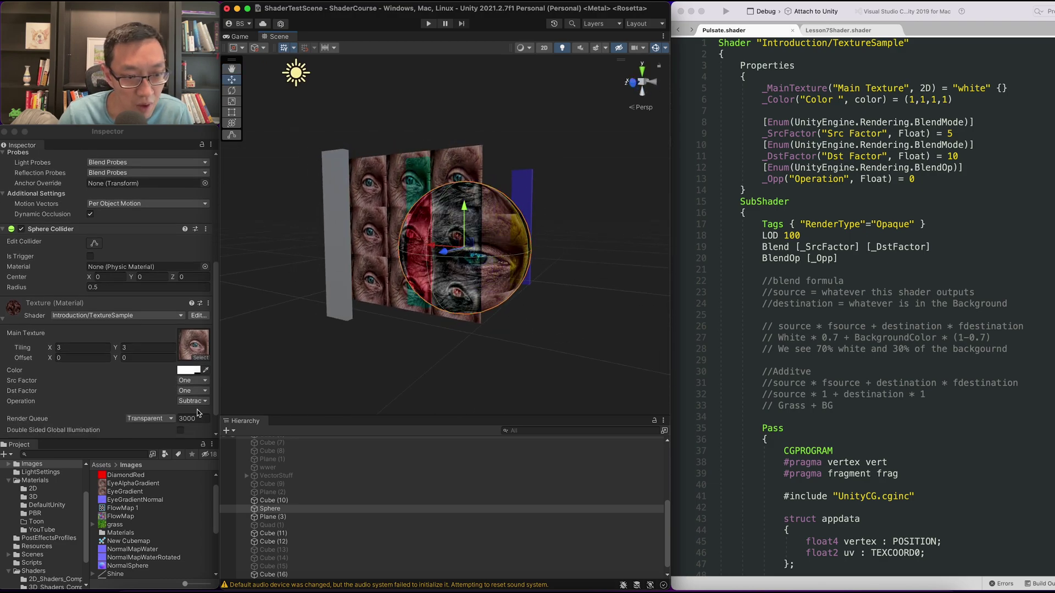
left_click(194, 402)
left_click(198, 450)
left_click_drag(585, 356, 528, 350, "alt")
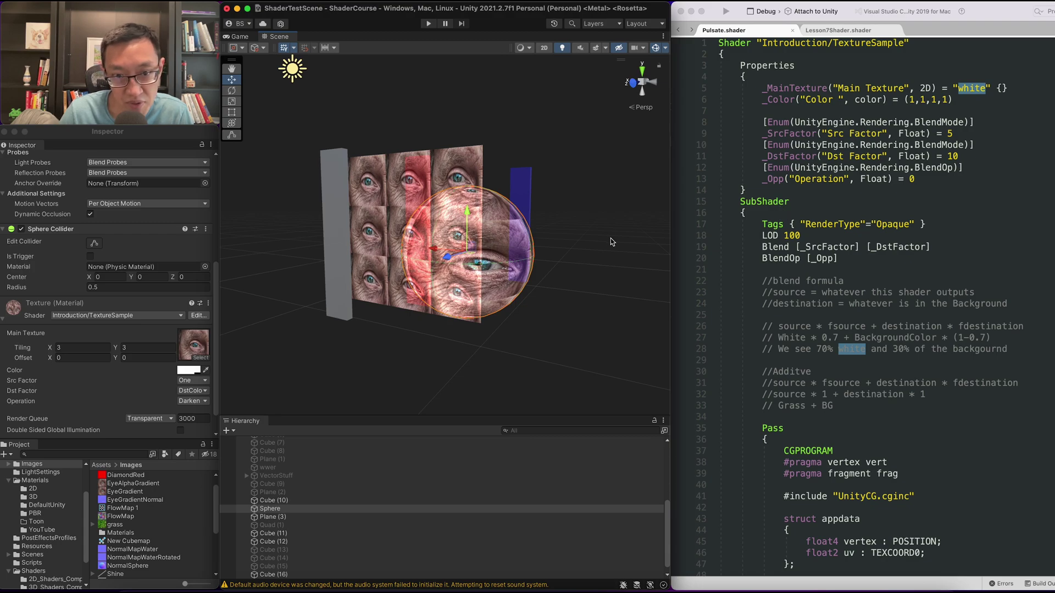
mouse_move(611, 239)
left_mouse_down("alt")
mouse_move(420, 253)
mouse_move(528, 281)
left_mouse_up("alt")
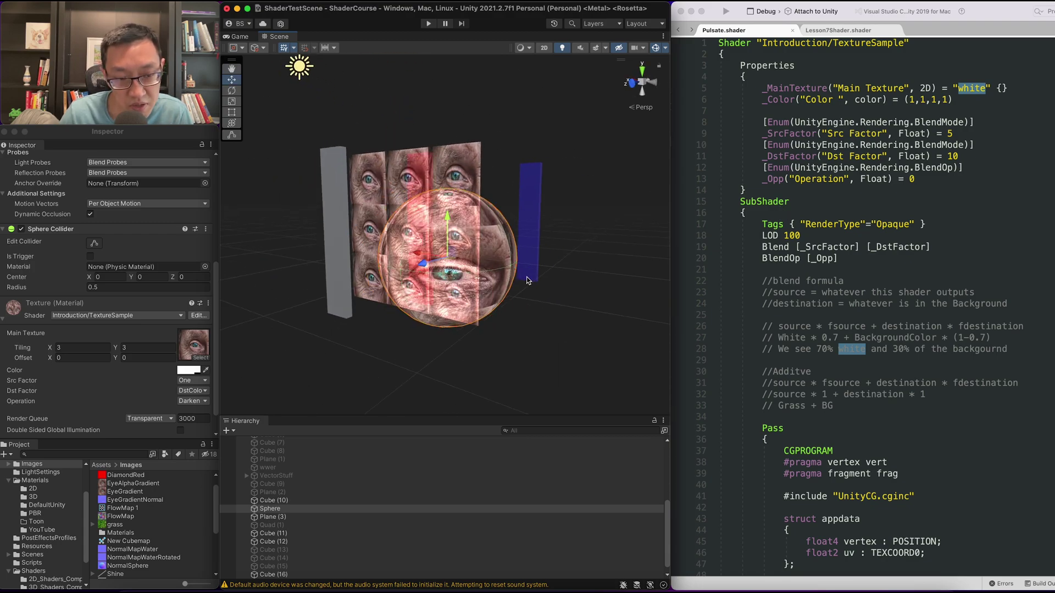